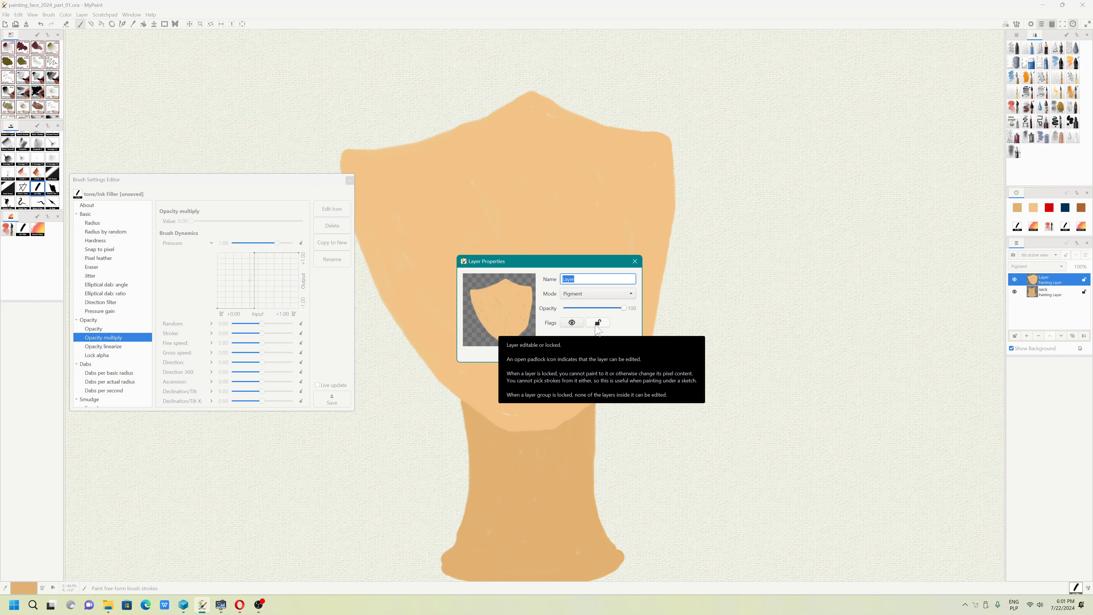
Step: Rename the layer containing the face shape as head, keeping its Pigment mode
left_click(588, 294)
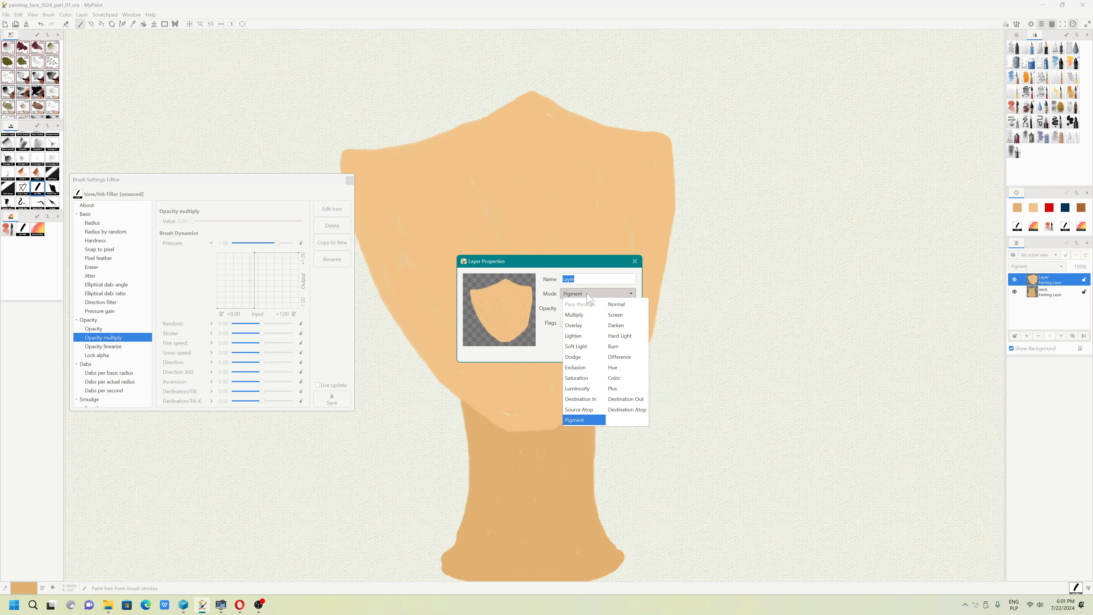
left_click(588, 294)
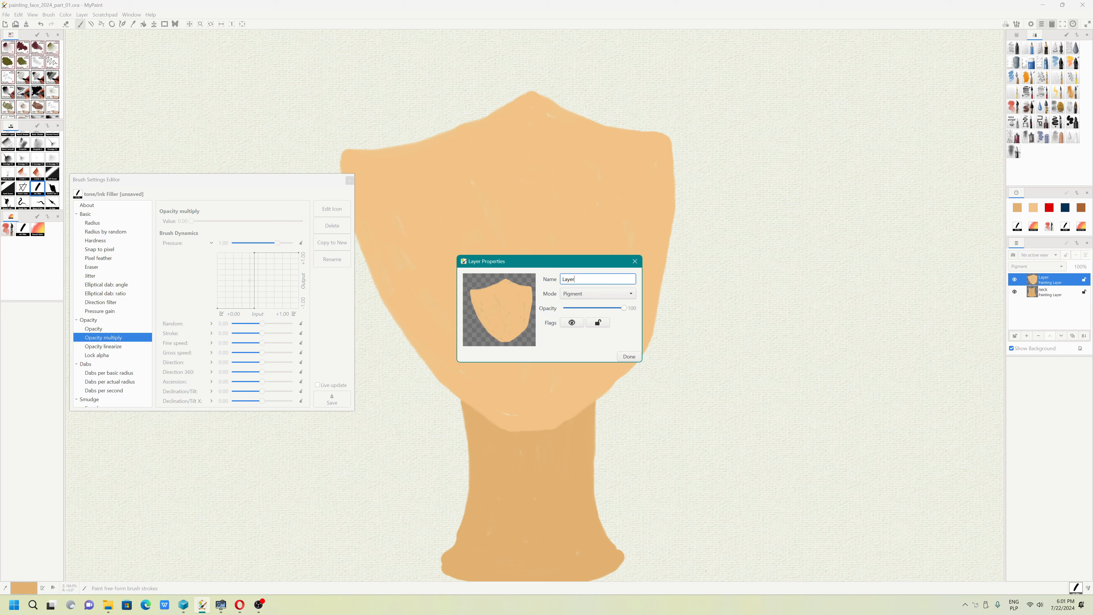
type("head")
left_click(628, 356)
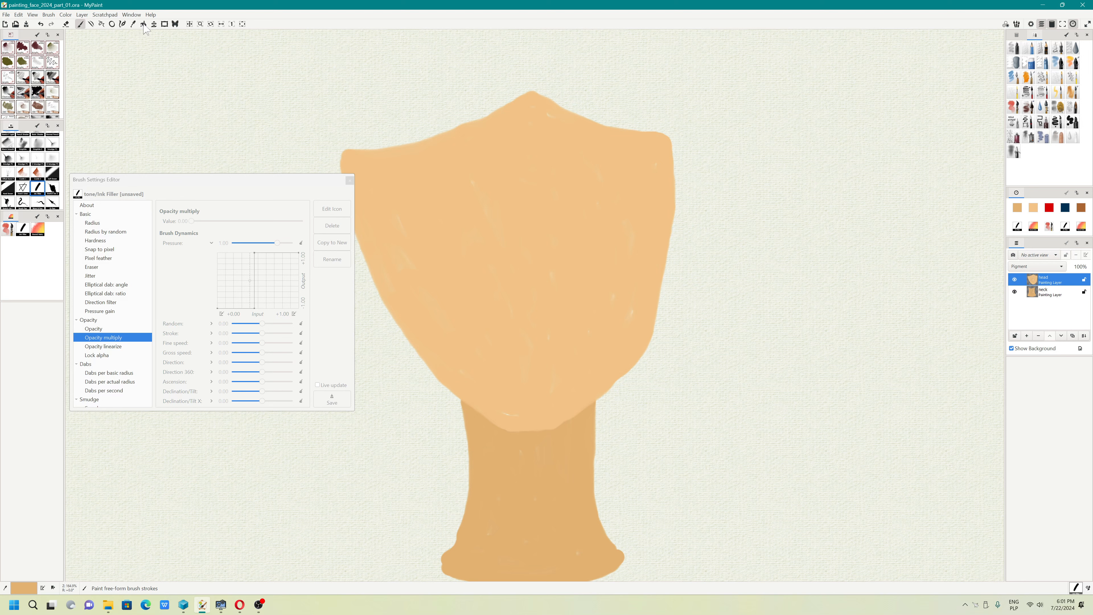
Step: Review the view, compatibility, color and pressure settings in the Preferences, including the file loading mode, and close them
left_click(129, 16)
mouse_move(32, 16)
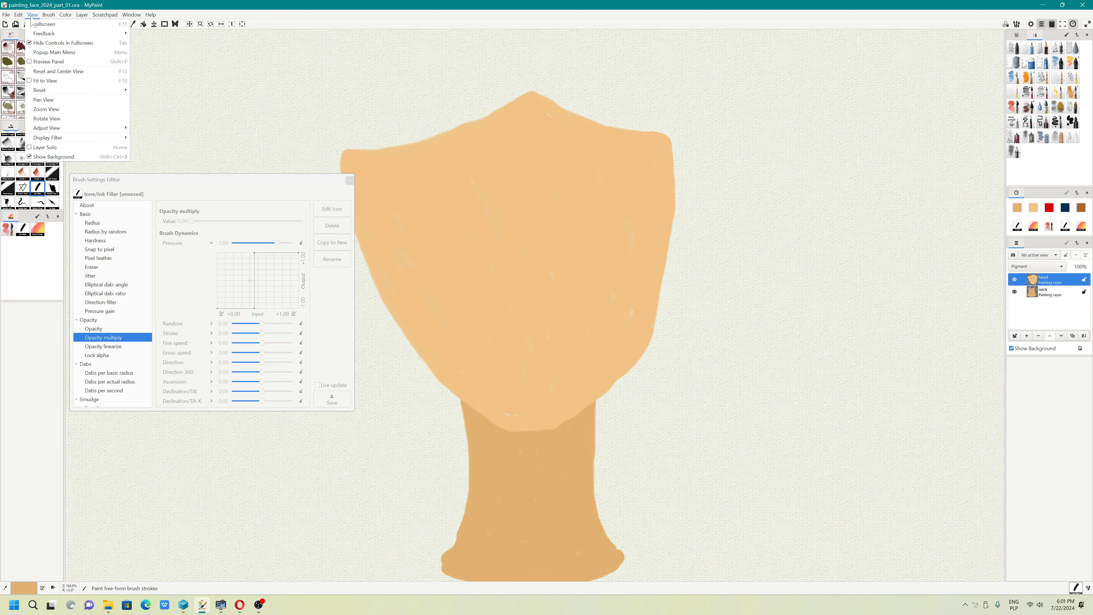
left_click(43, 129)
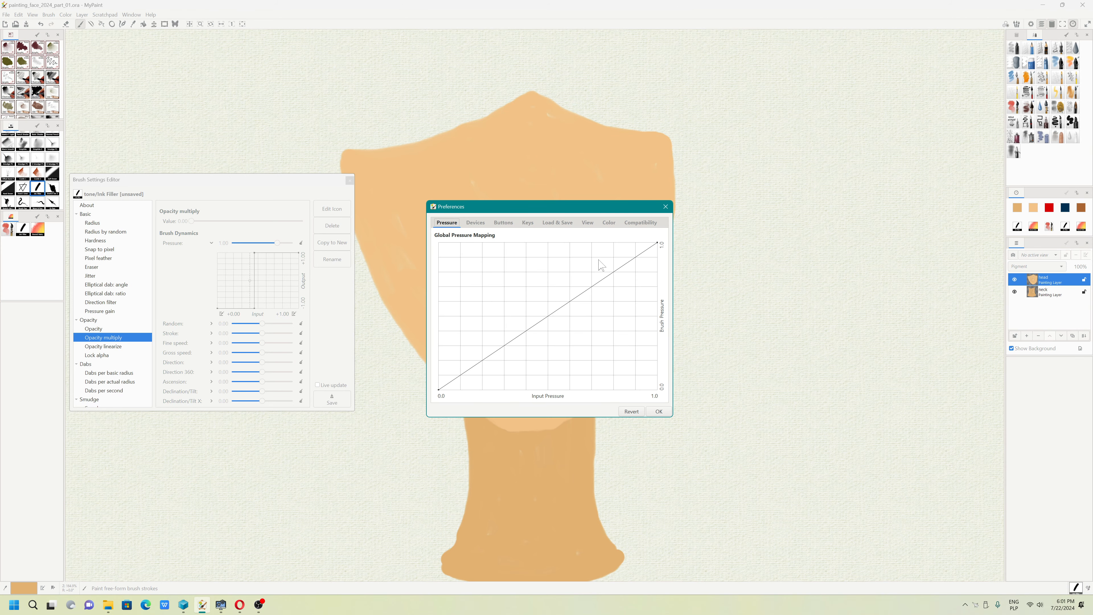
left_click(588, 223)
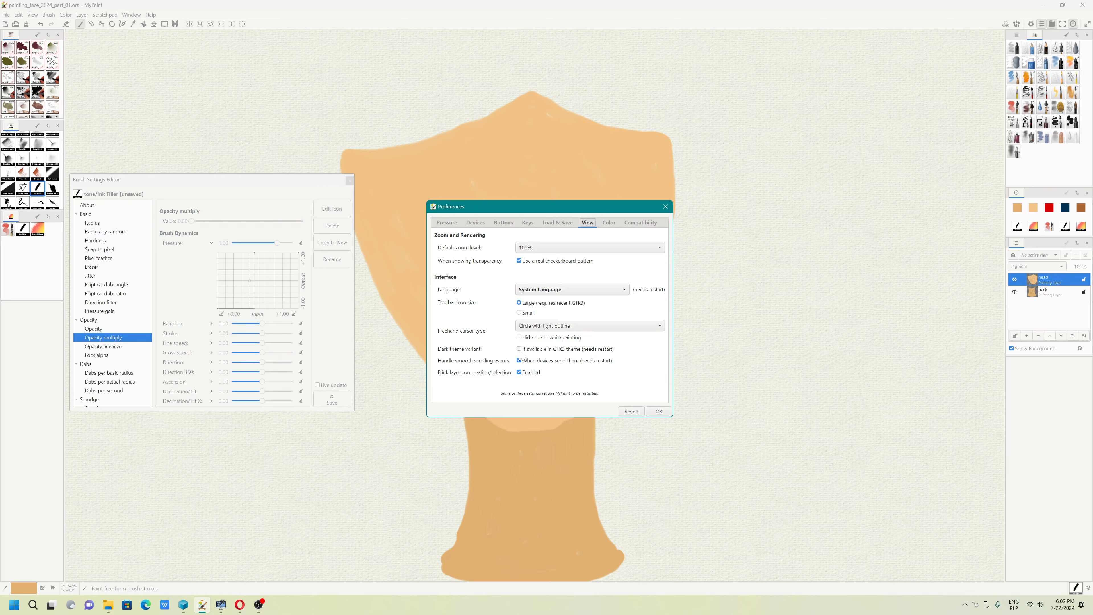
left_click(640, 223)
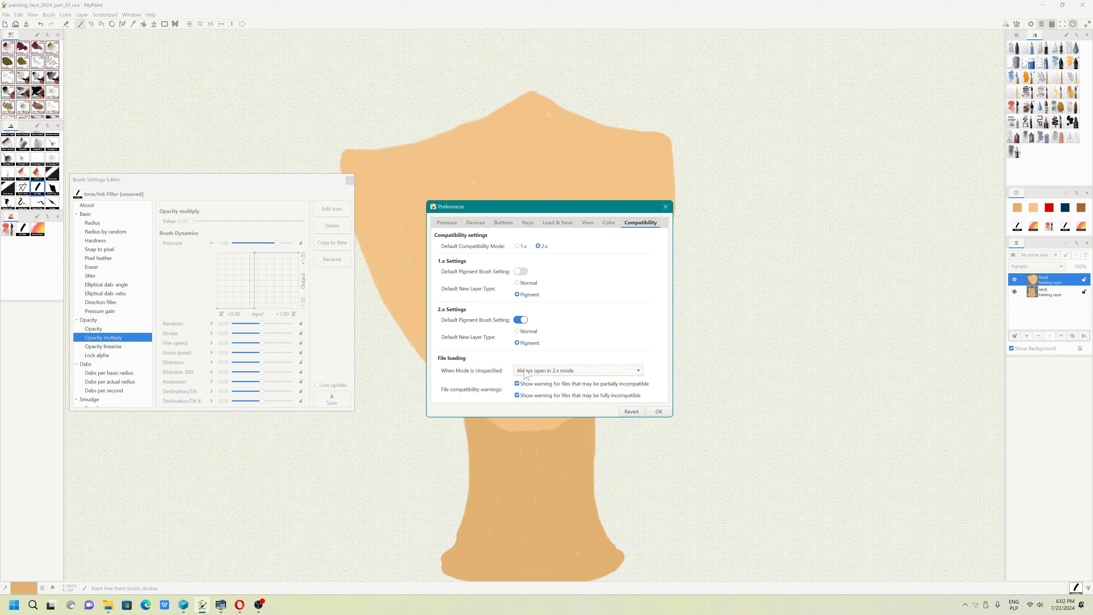
left_click(567, 370)
left_click(660, 320)
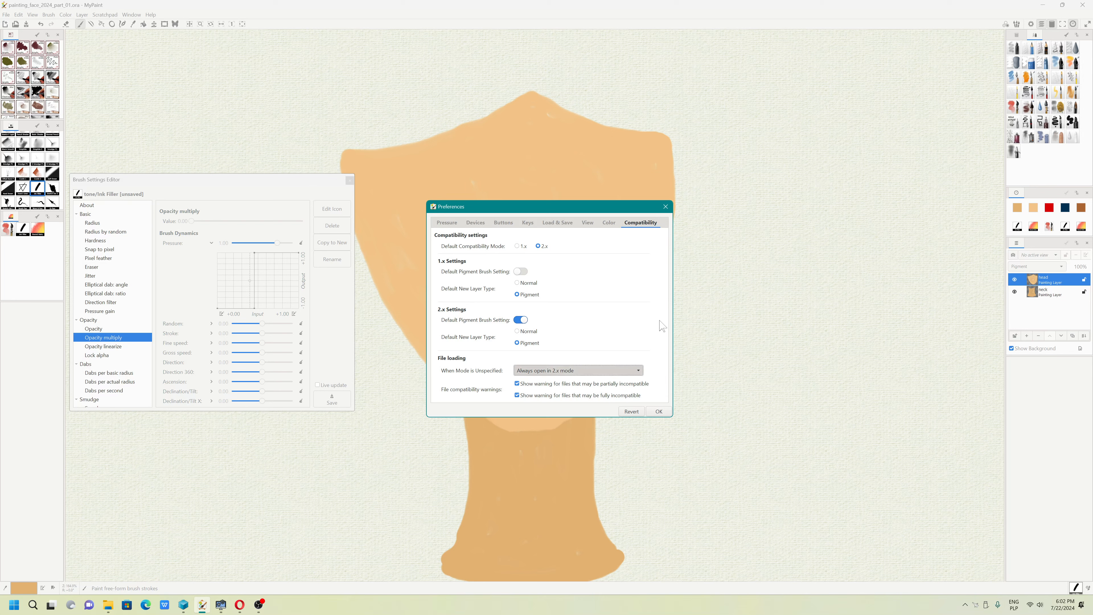
left_click(611, 224)
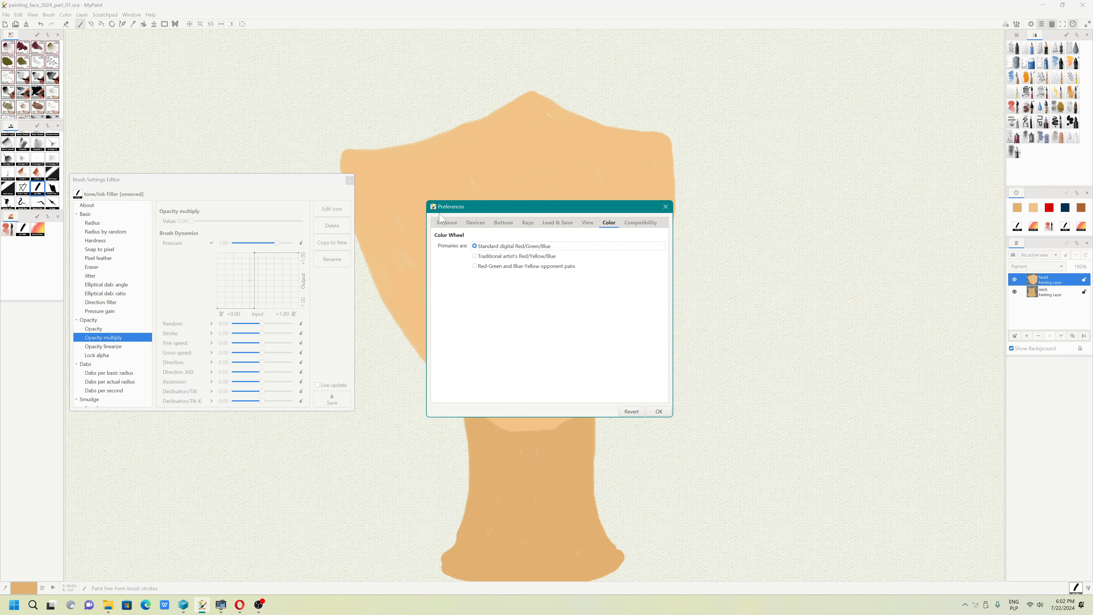
left_click(448, 223)
left_click(665, 206)
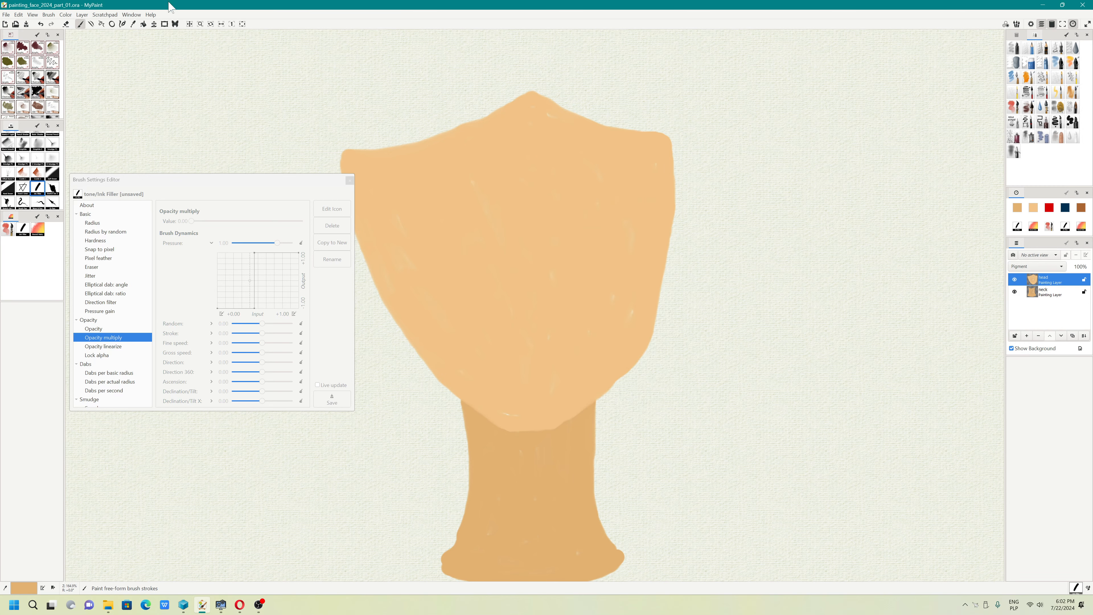
Step: Check the program's version, license and credits information, and close it
left_click(150, 14)
left_click(167, 43)
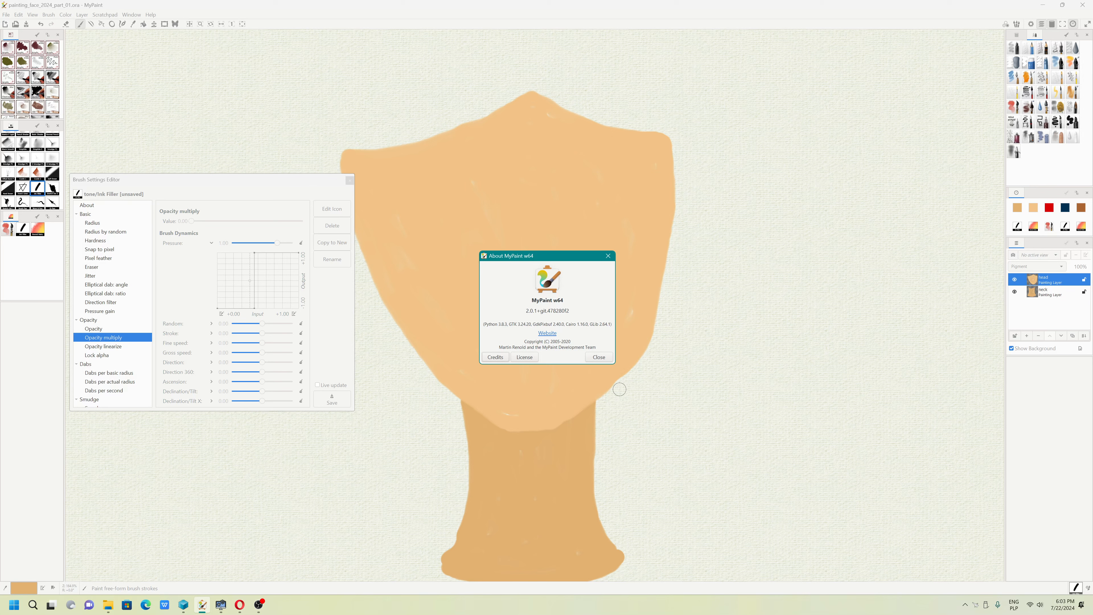
left_click(522, 357)
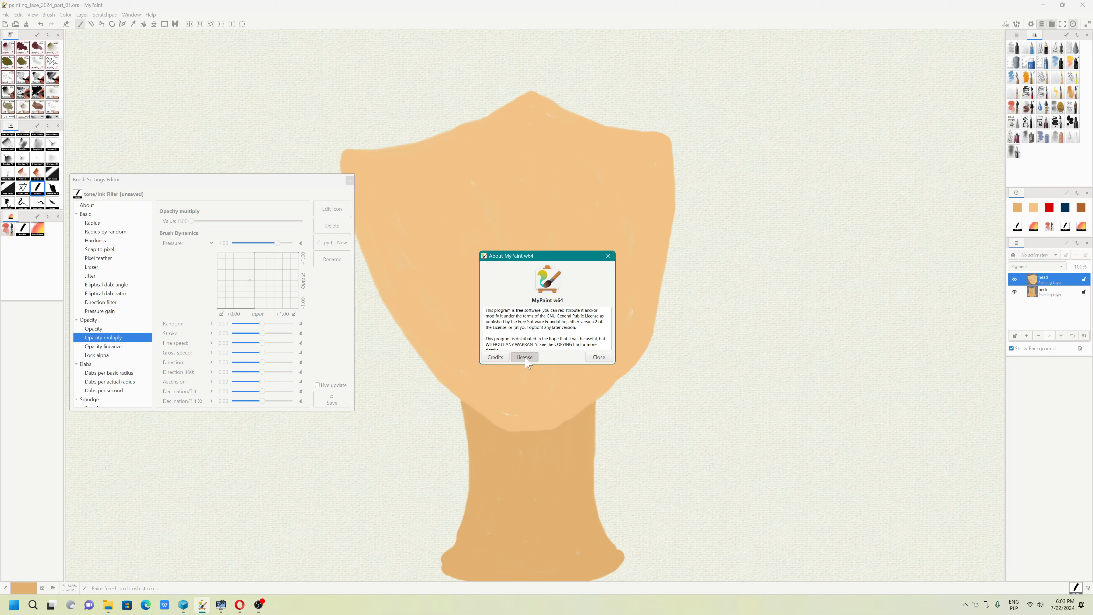
left_click_drag(547, 316, 584, 316)
left_click(495, 356)
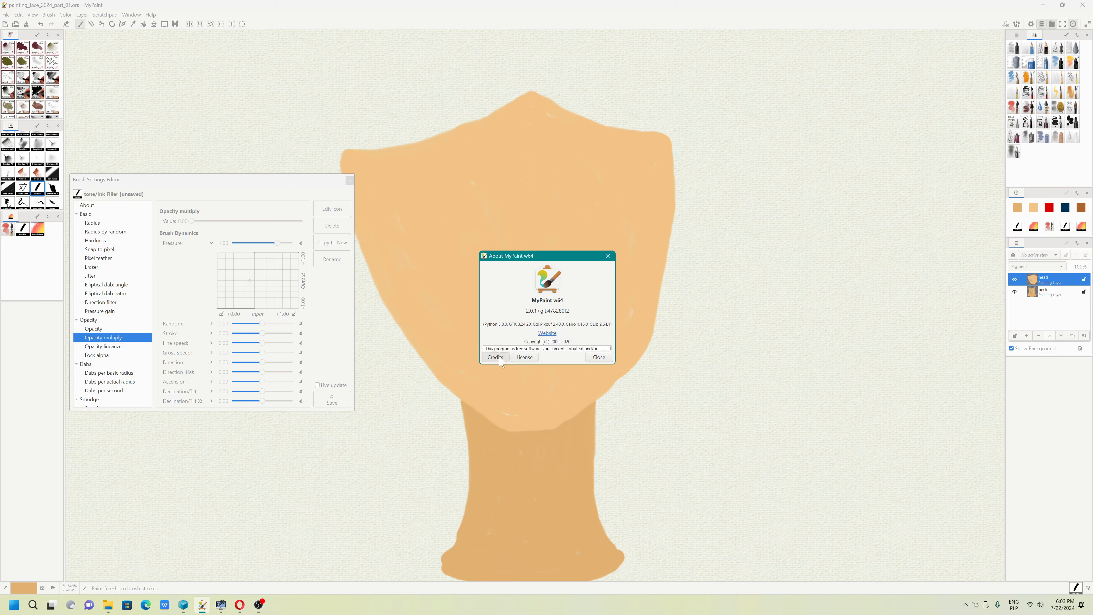
left_click(496, 357)
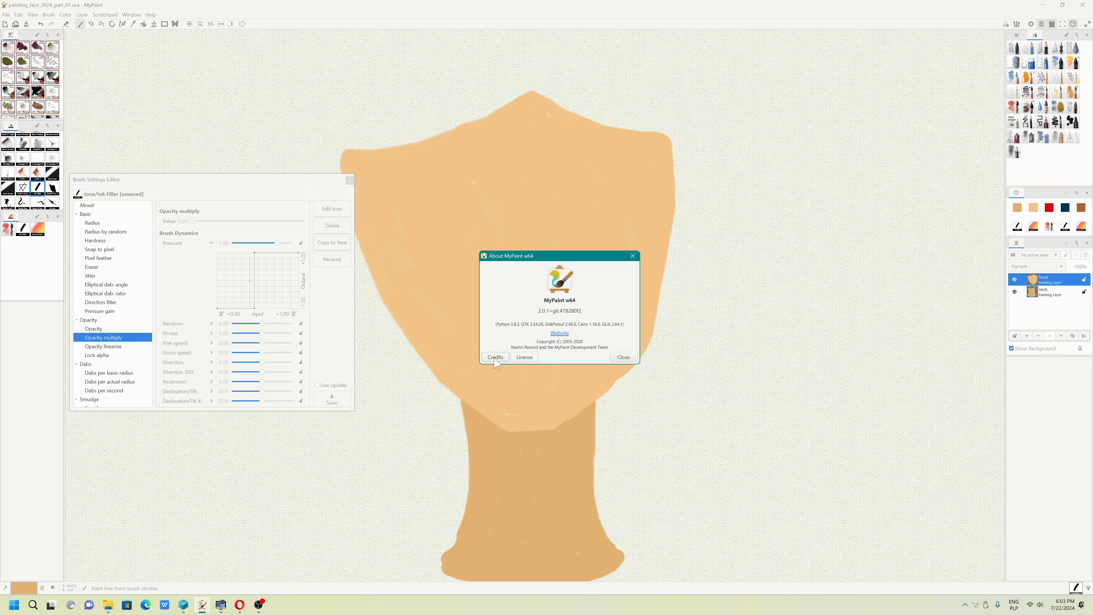
left_click(624, 357)
Step: Add a new painting layer above the head layer and name it hair
scroll(510, 349, "down", 4)
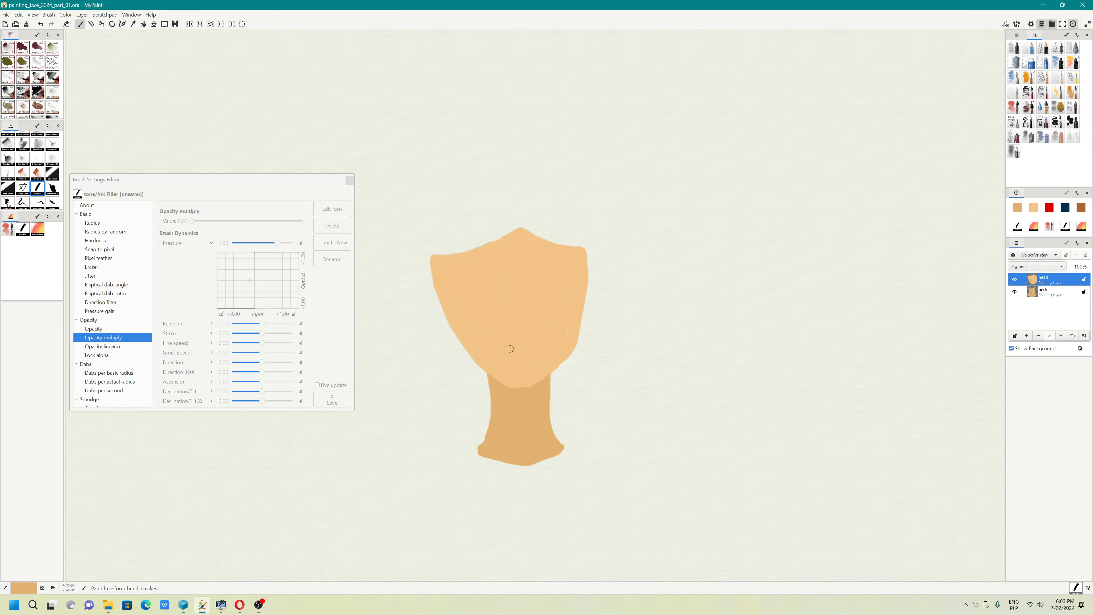
scroll(510, 349, "up", 4)
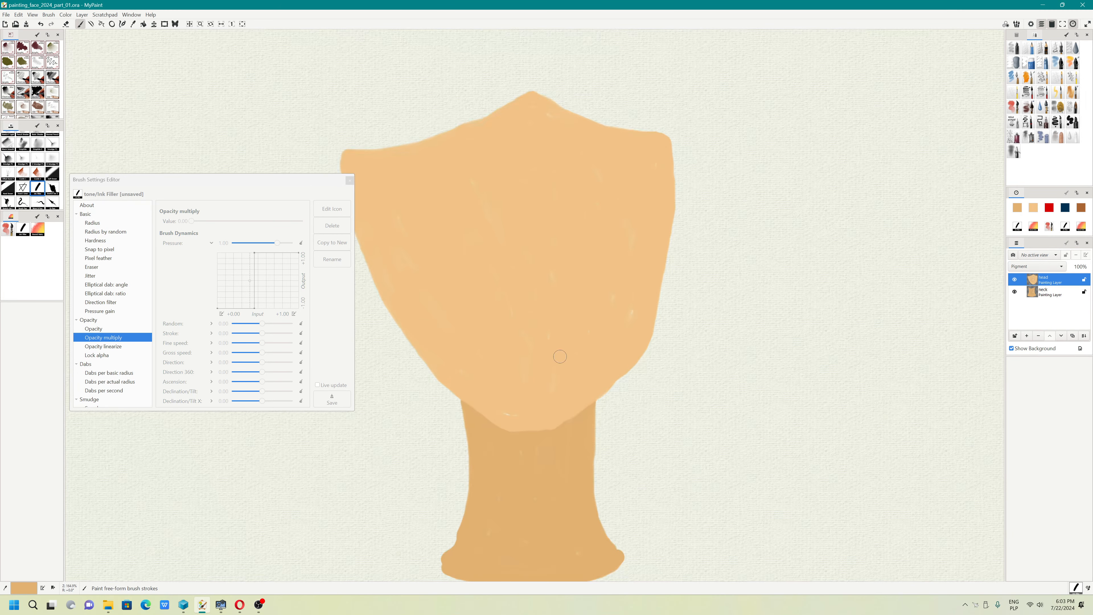
left_click(1026, 335)
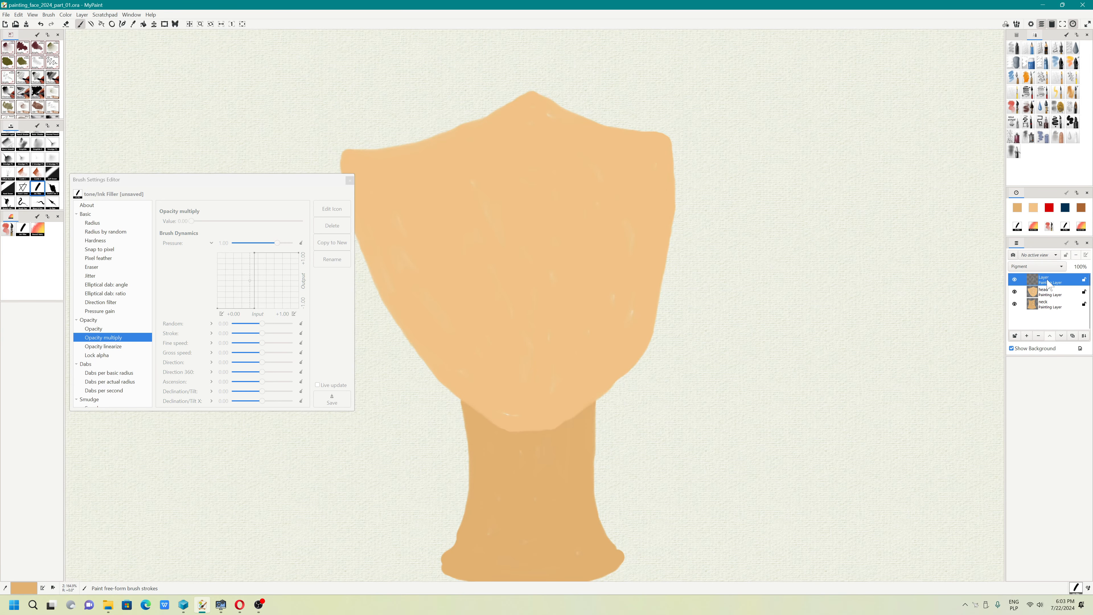
double_click(1048, 282)
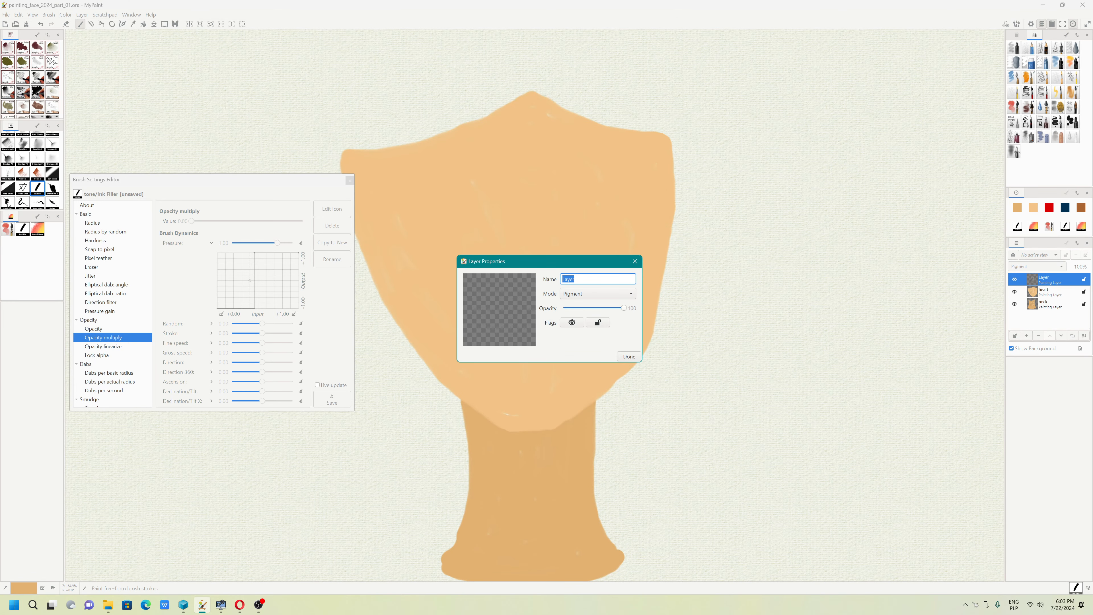
type("hair")
left_click(629, 356)
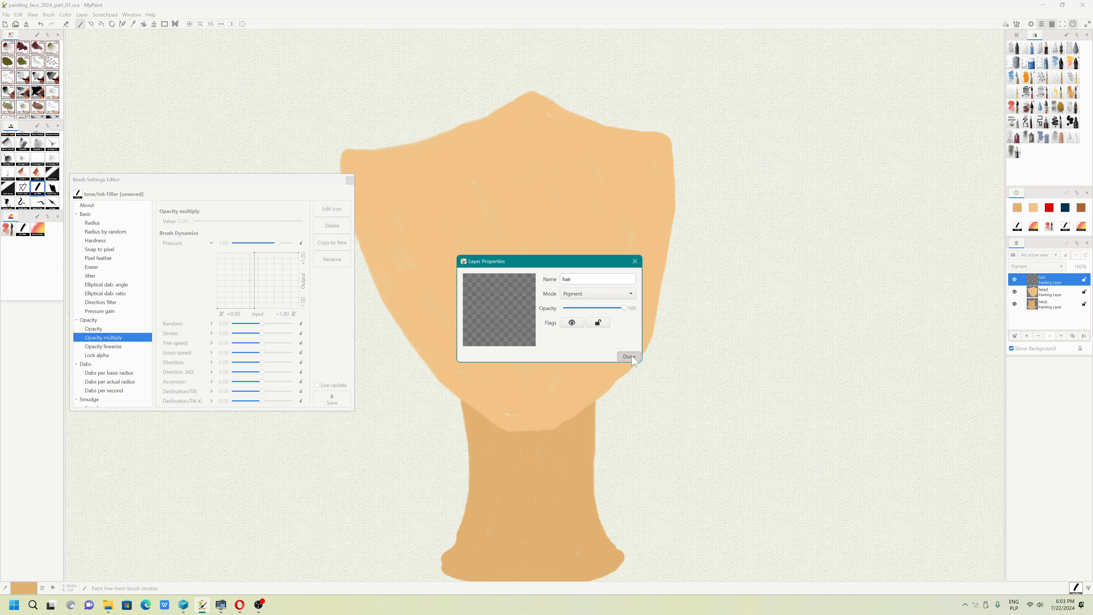
Step: Switch to YouTube Studio in the browser, publish the draft Opacity multiply tutorial as a public instant premiere, and return to MyPaint
left_click(241, 606)
left_click(221, 188)
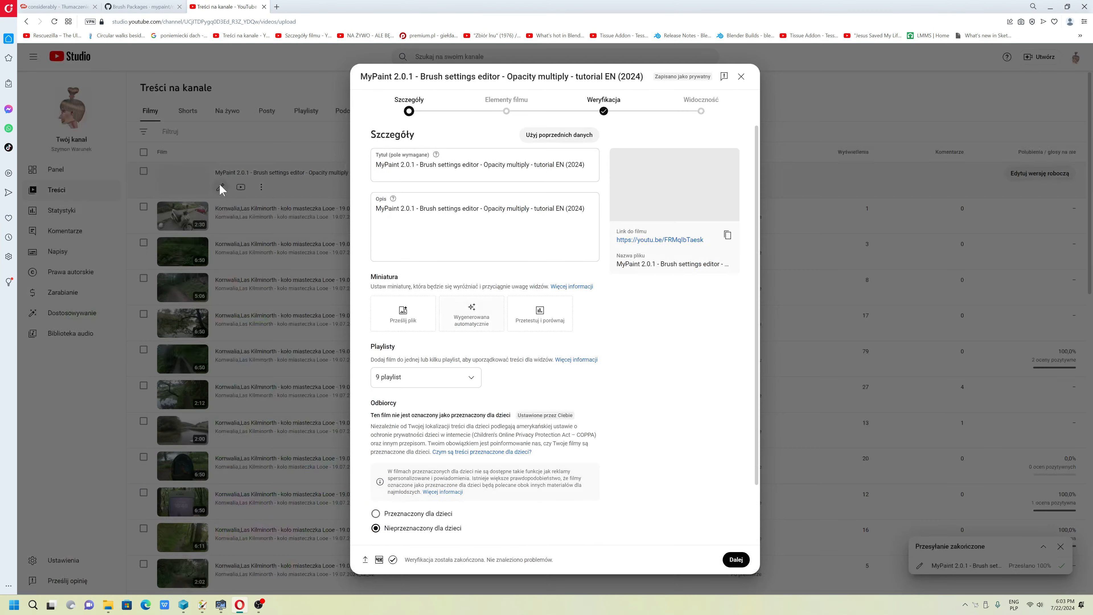
left_click(732, 559)
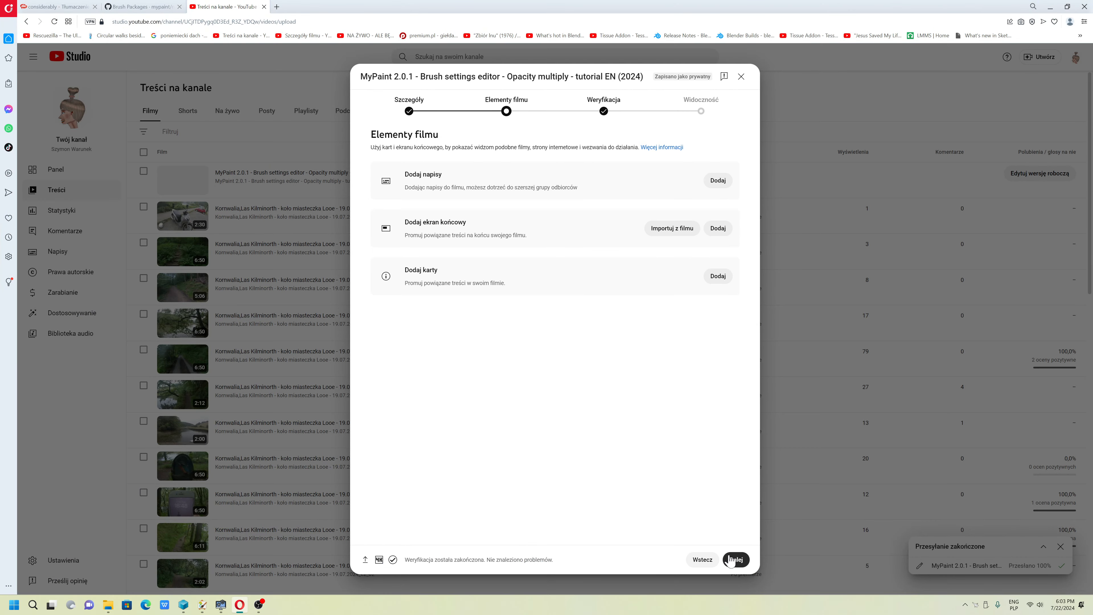
left_click(732, 559)
left_click(731, 559)
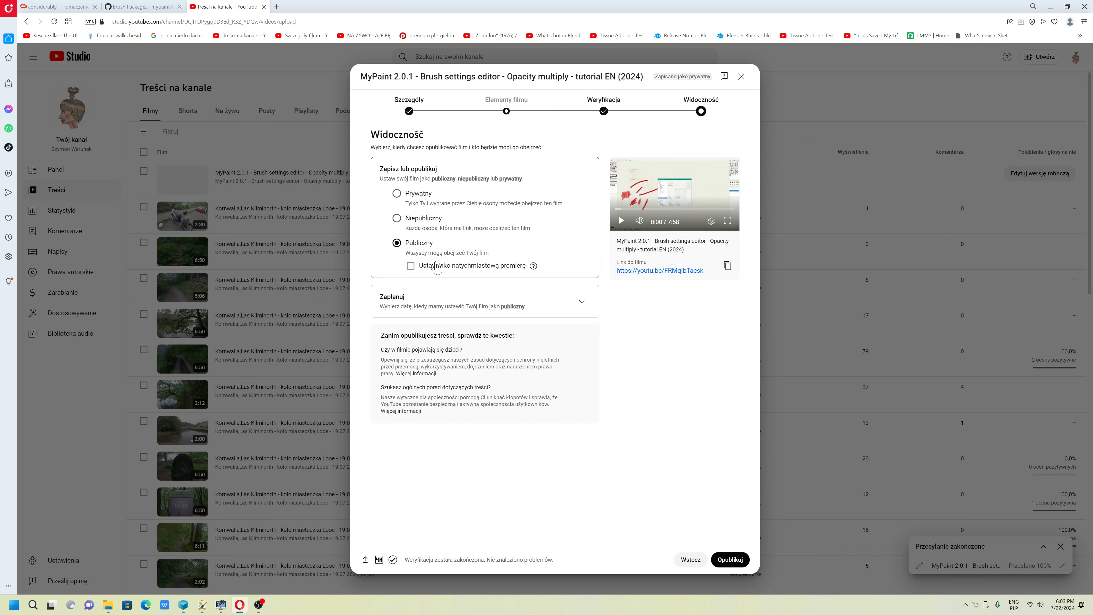
left_click(436, 267)
left_click(731, 560)
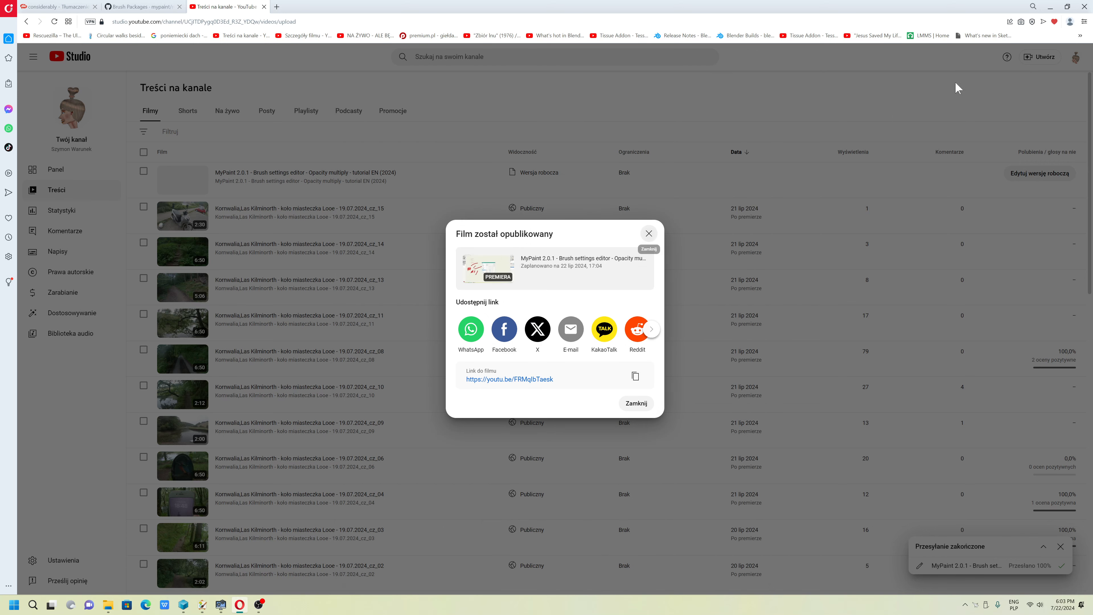
left_click(959, 89)
left_click(1050, 7)
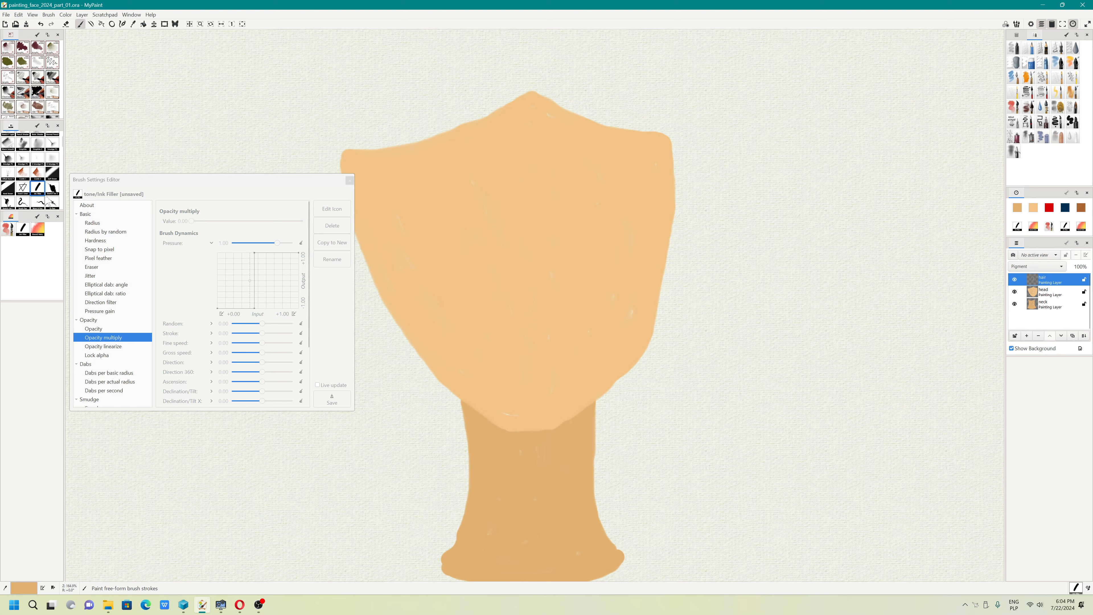
Step: Select brush b001, set its Opacity multiply to 1.06 and paint test strokes on and beside the face
left_click(23, 230)
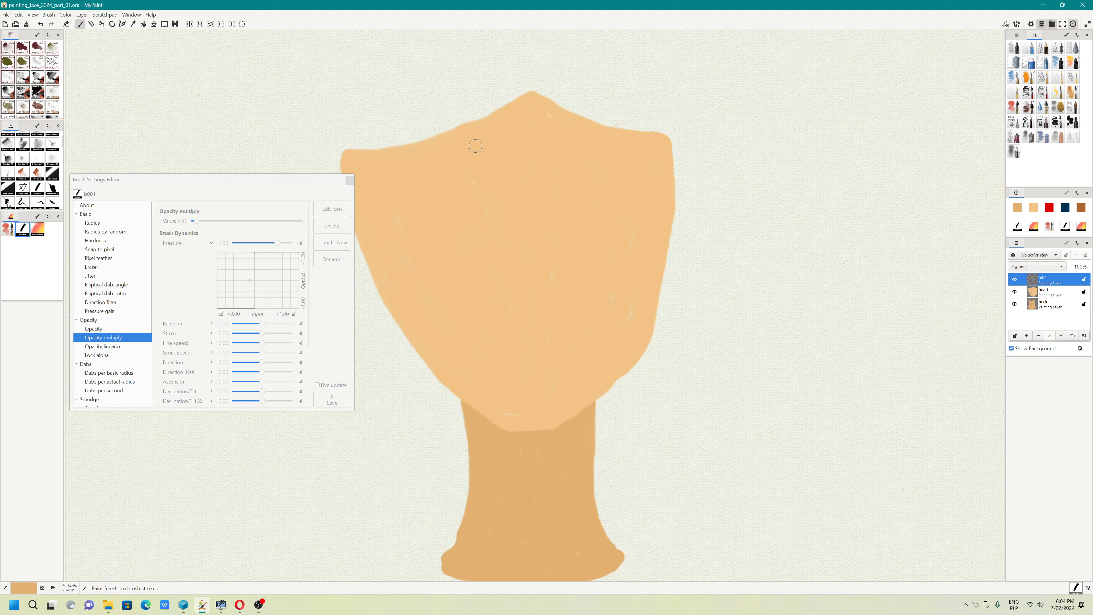
left_click_drag(474, 146, 530, 223)
key("ctrl+z")
left_click_drag(205, 221, 251, 222)
left_click_drag(391, 205, 412, 201)
mouse_move(374, 322)
left_mouse_down()
mouse_move(382, 384)
mouse_move(431, 458)
left_mouse_up()
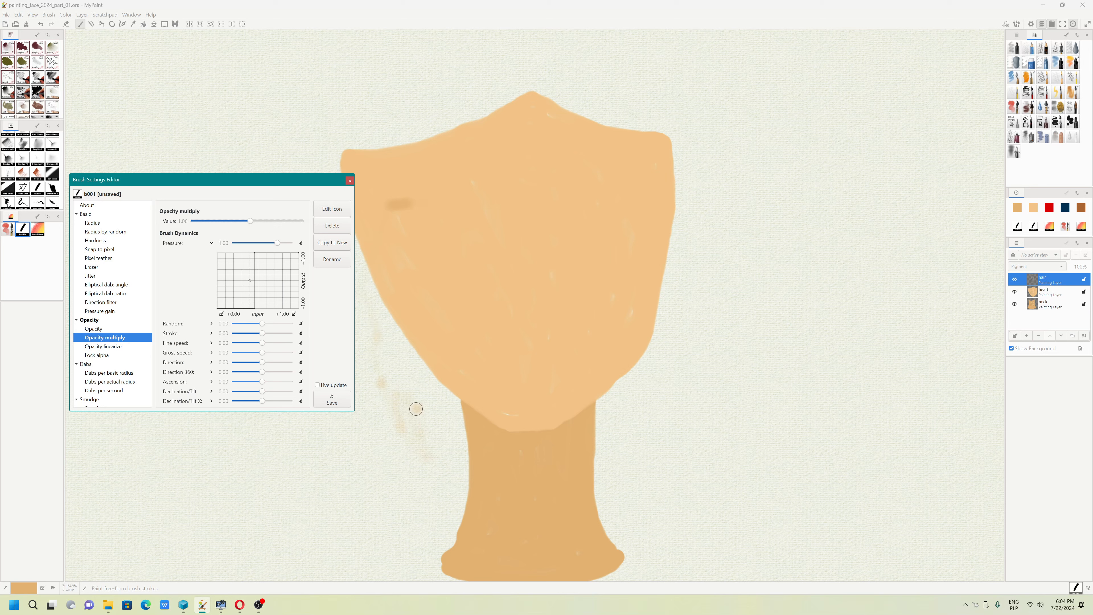
left_click(416, 407)
Step: Set the Opacity multiply of brush b001 to 0.00, save the brush and close the Brush Settings Editor
left_click_drag(251, 221, 191, 221)
left_click(331, 399)
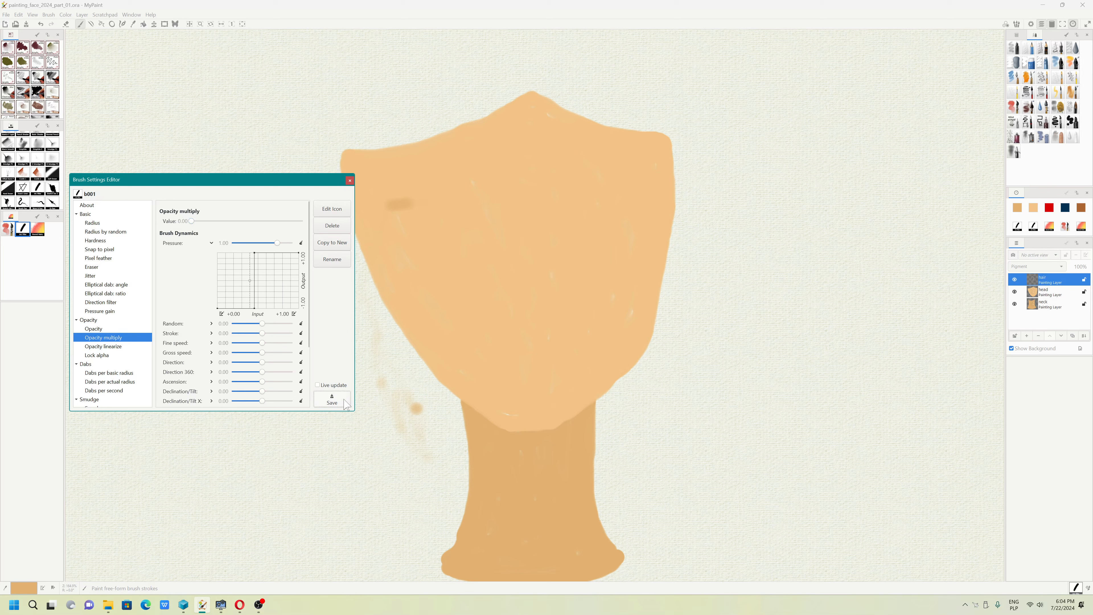
left_click(349, 181)
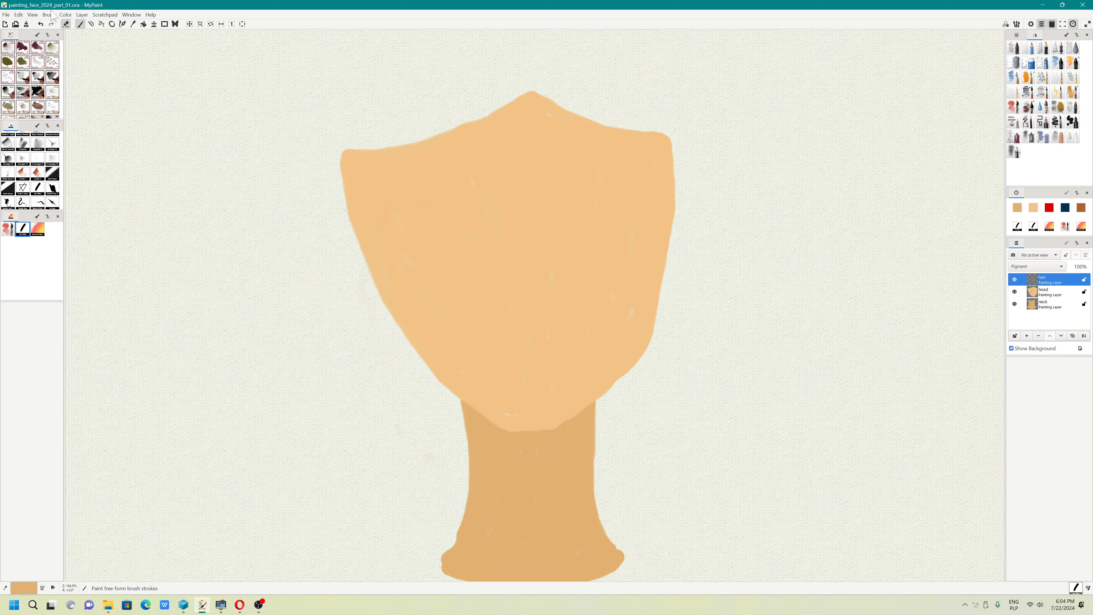
Step: Export the painting to the mypaint 2.0.1 projects folder as painting_face_2024_part_01.png, in the PNG format respecting "Show Background"
left_click(7, 15)
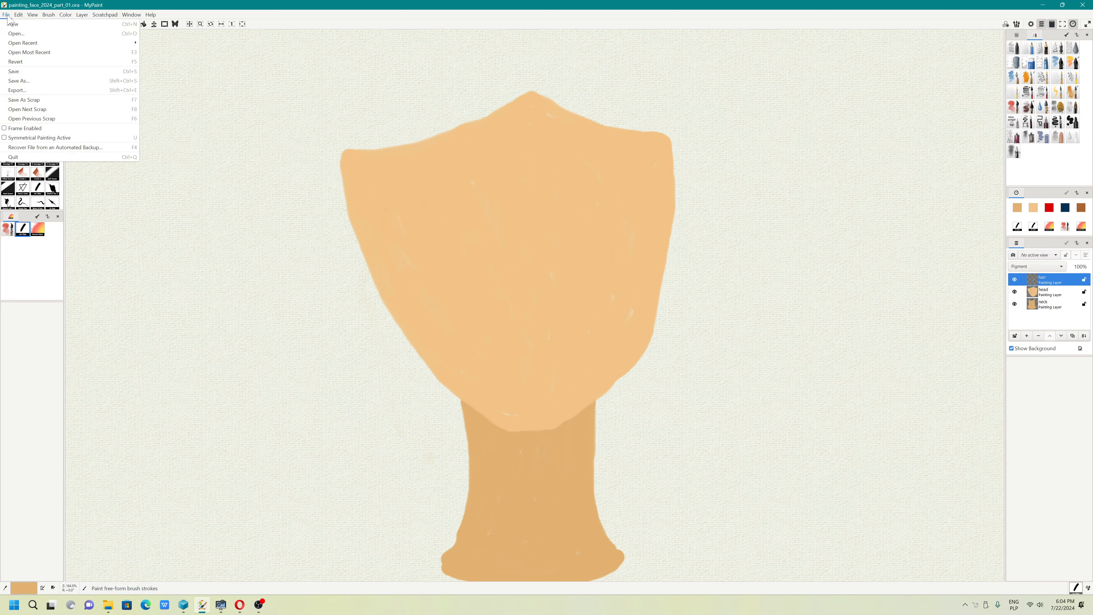
left_click(25, 91)
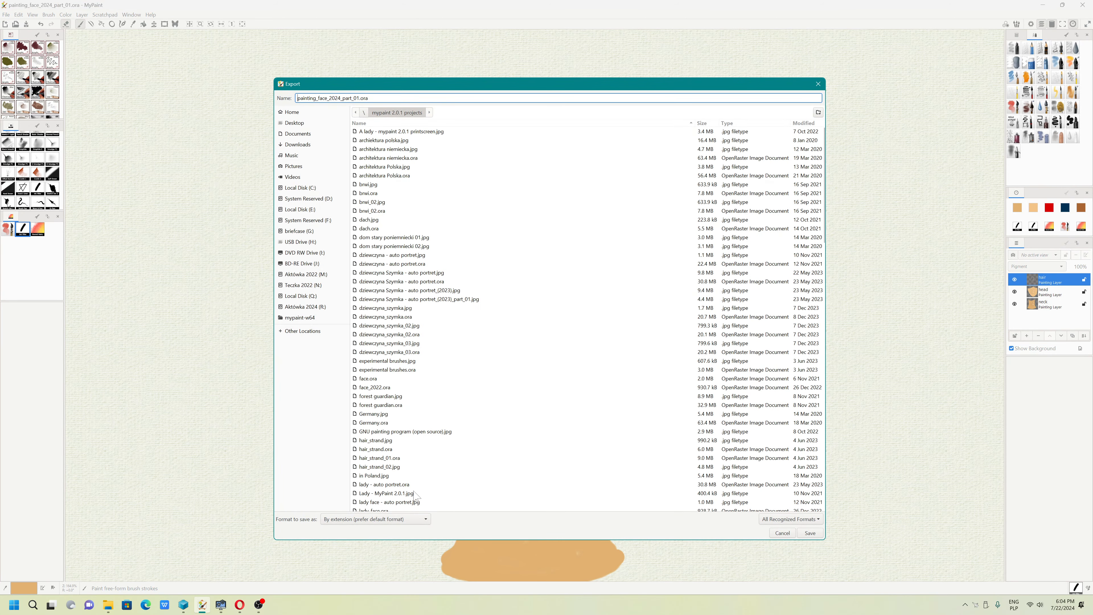
left_click(407, 525)
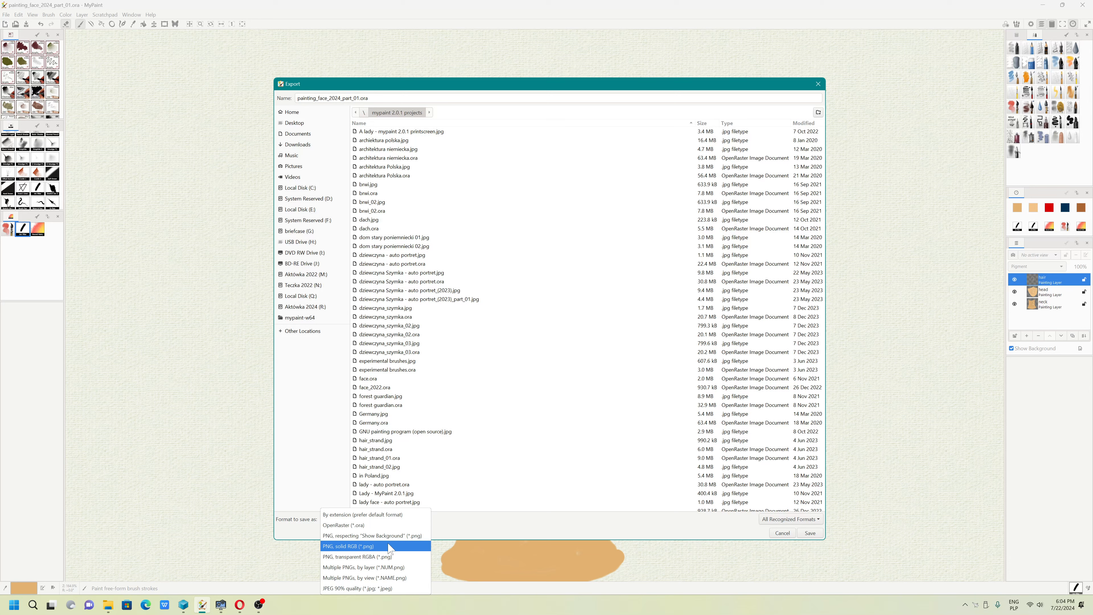
left_click(384, 539)
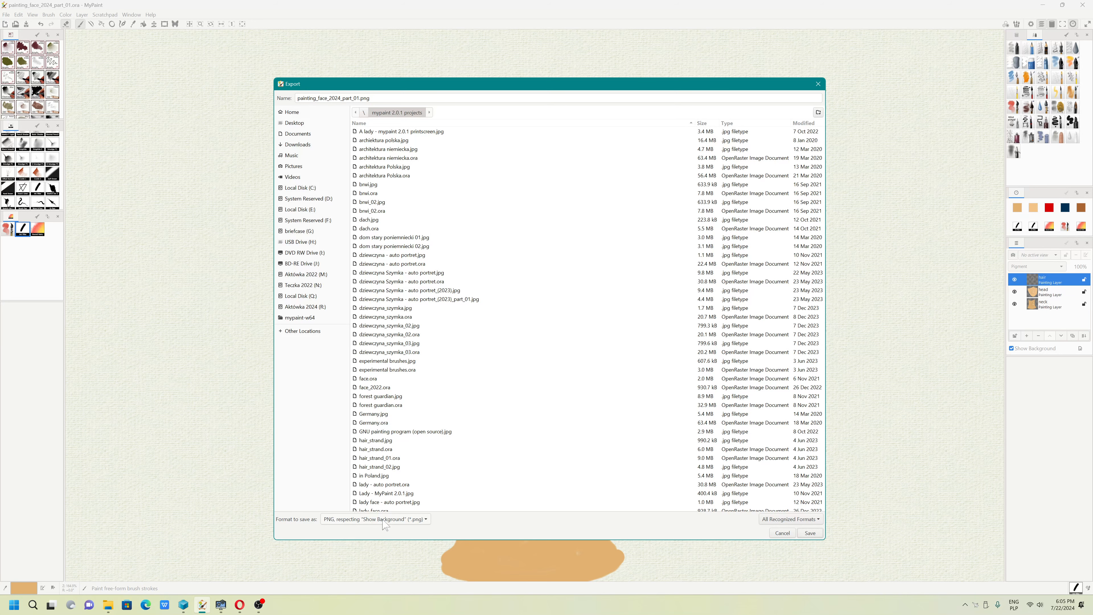
left_click(809, 533)
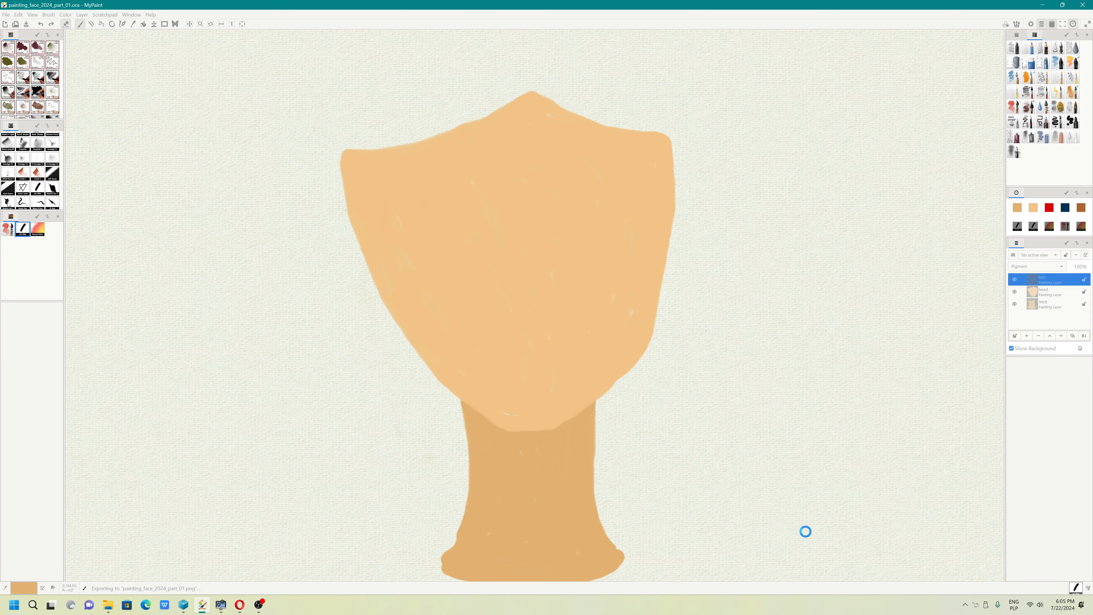
Step: Switch to File Explorer and open the mypaint 2.0.1 projects folder on drive M
left_click(108, 605)
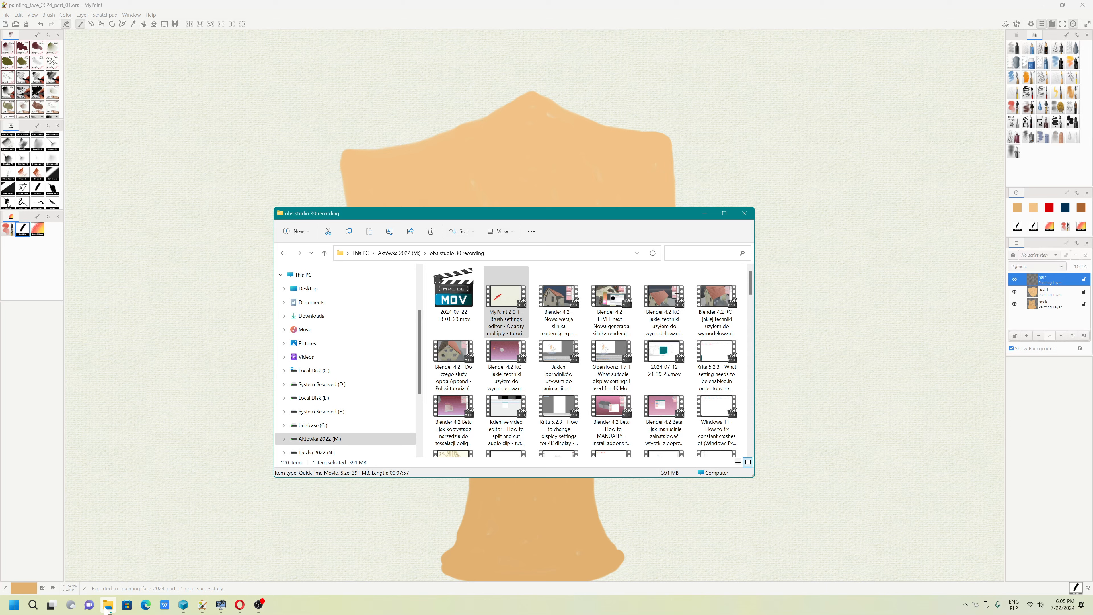
left_click(408, 256)
double_click(466, 437)
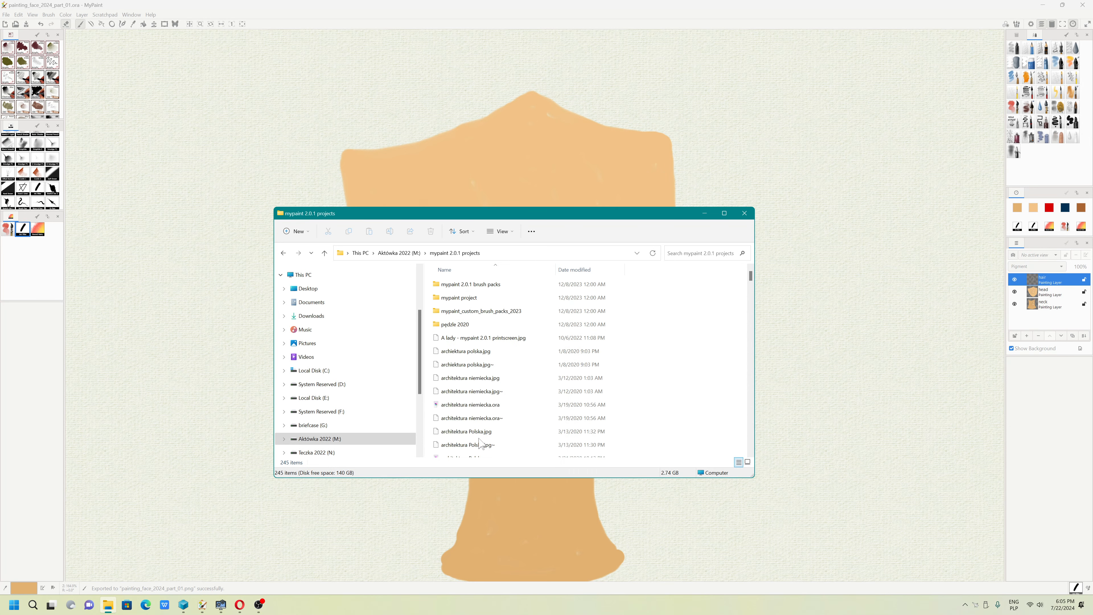
Step: Sort the folder by date modified and view the exported painting_face_2024_part_01.png enlarged, then close the preview
right_click(525, 300)
mouse_move(559, 321)
left_click(671, 335)
double_click(484, 285)
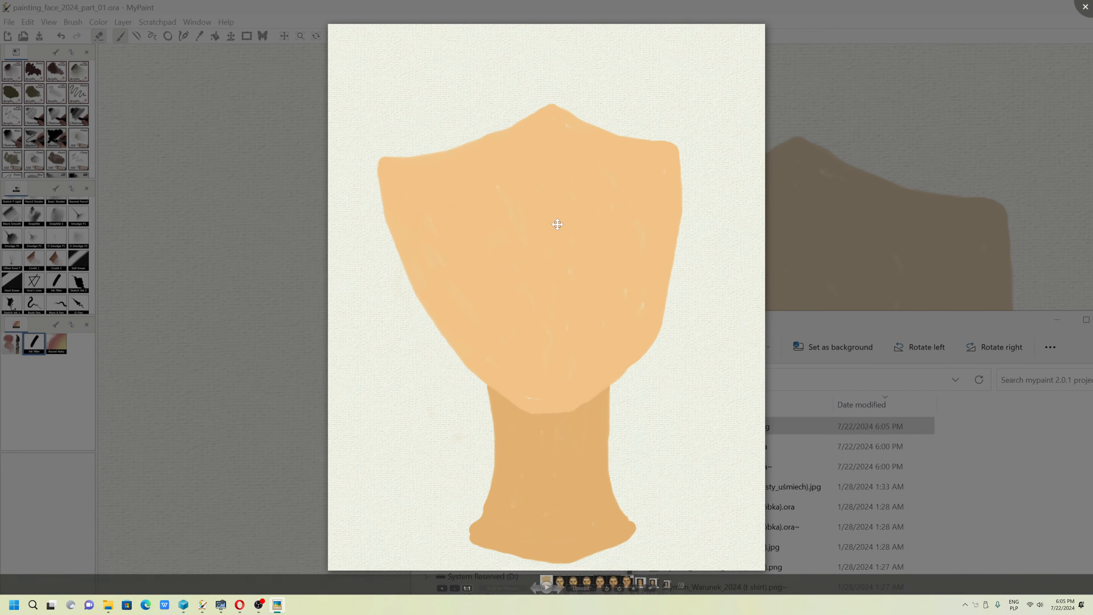
scroll(532, 259, "up", 1)
scroll(532, 259, "up", 2)
scroll(532, 259, "down", 3)
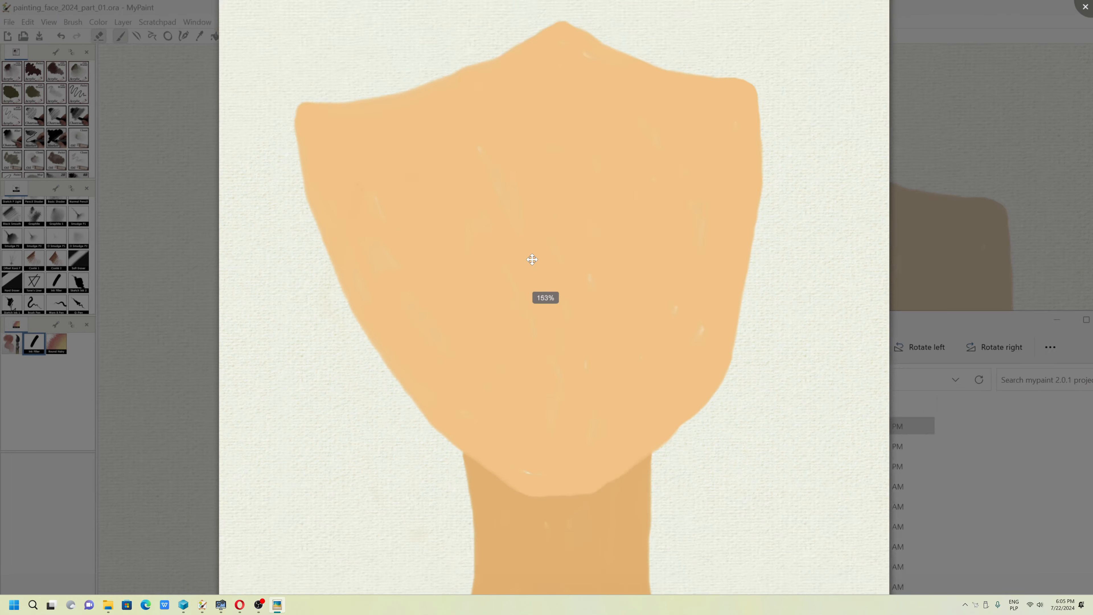
left_click(1084, 7)
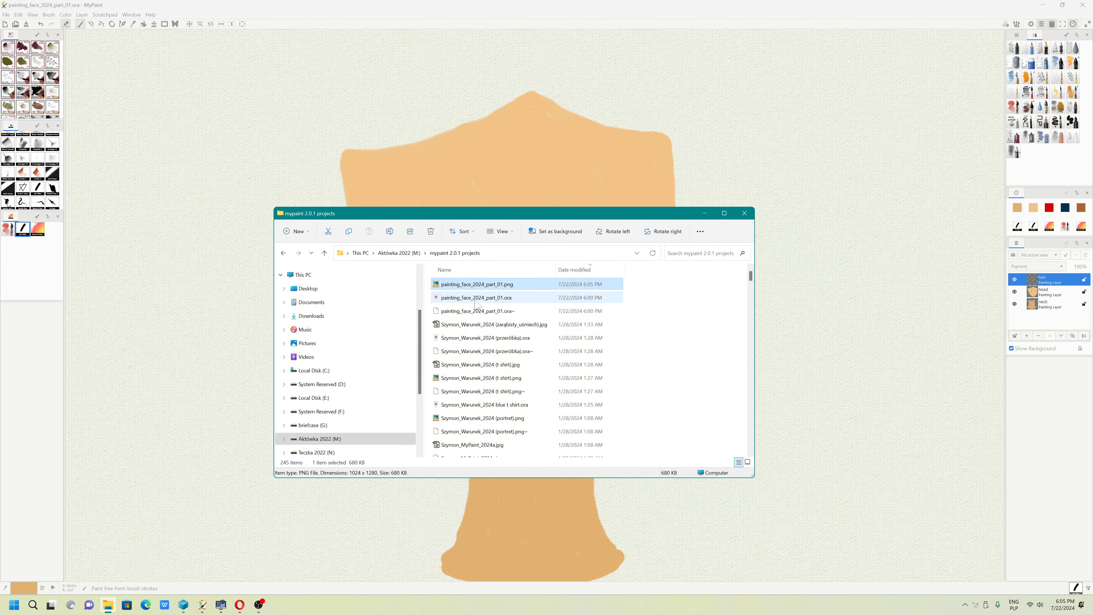
Step: Check the properties of painting_face_2024_part_01.png, close them and return to the painting in MyPaint
right_click(472, 287)
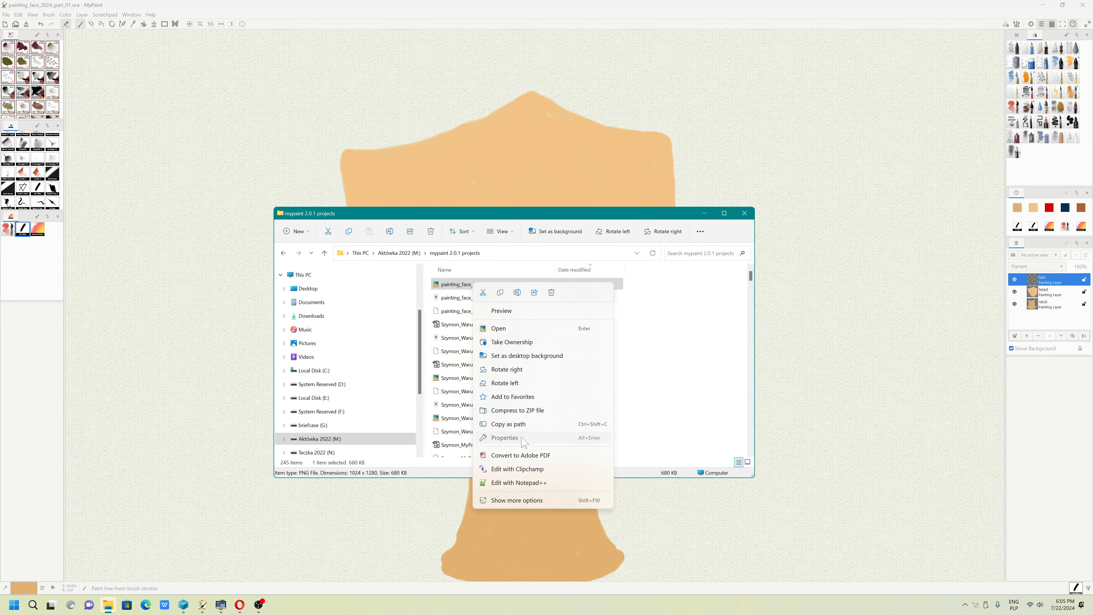
left_click(508, 438)
left_click(619, 288)
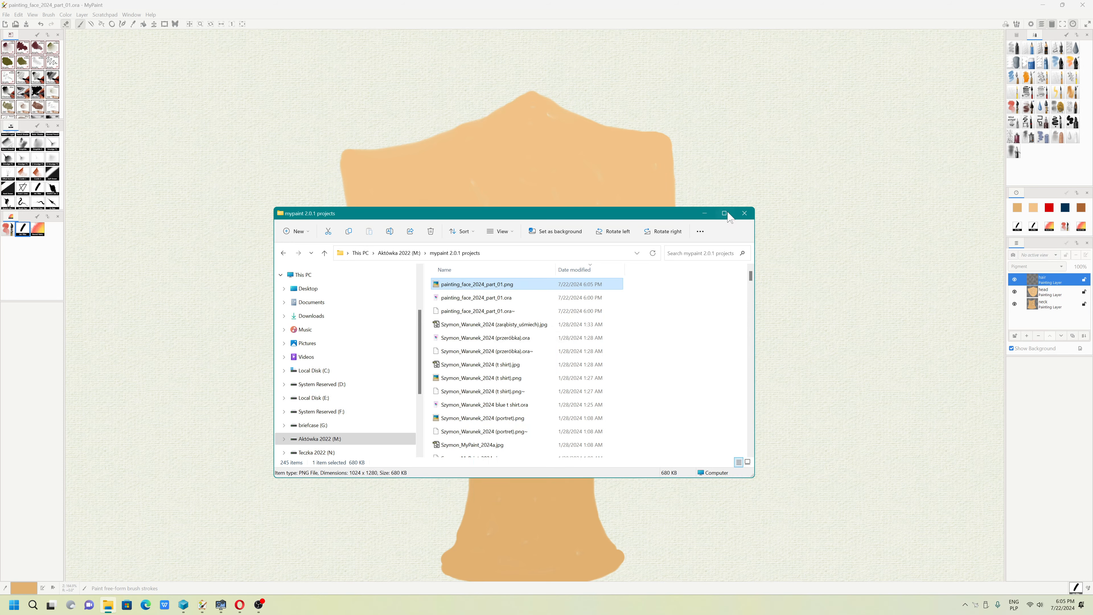
left_click(705, 213)
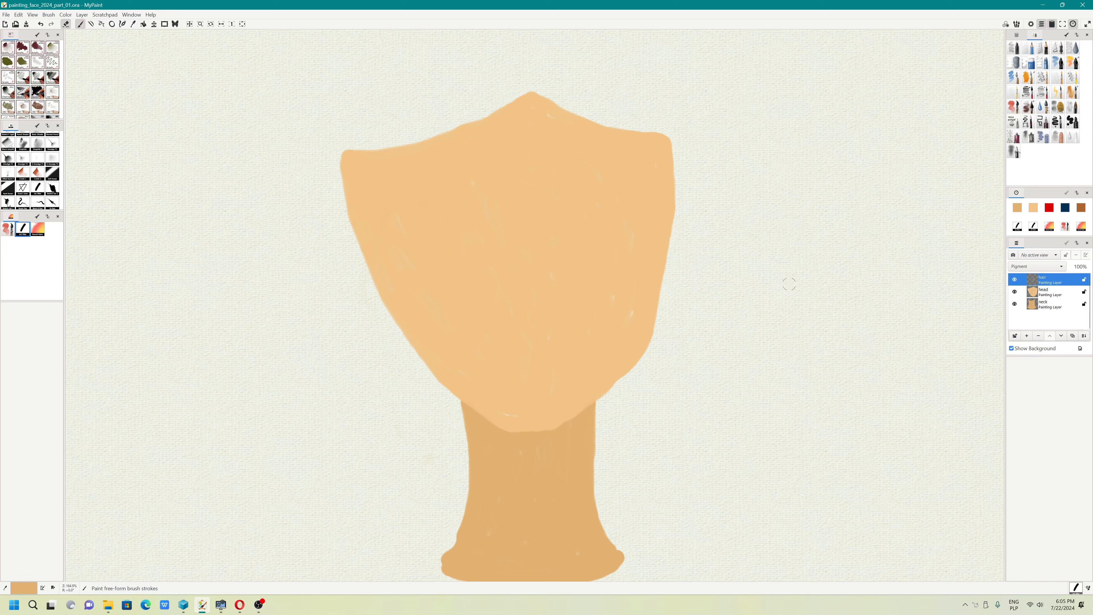
left_click(42, 588)
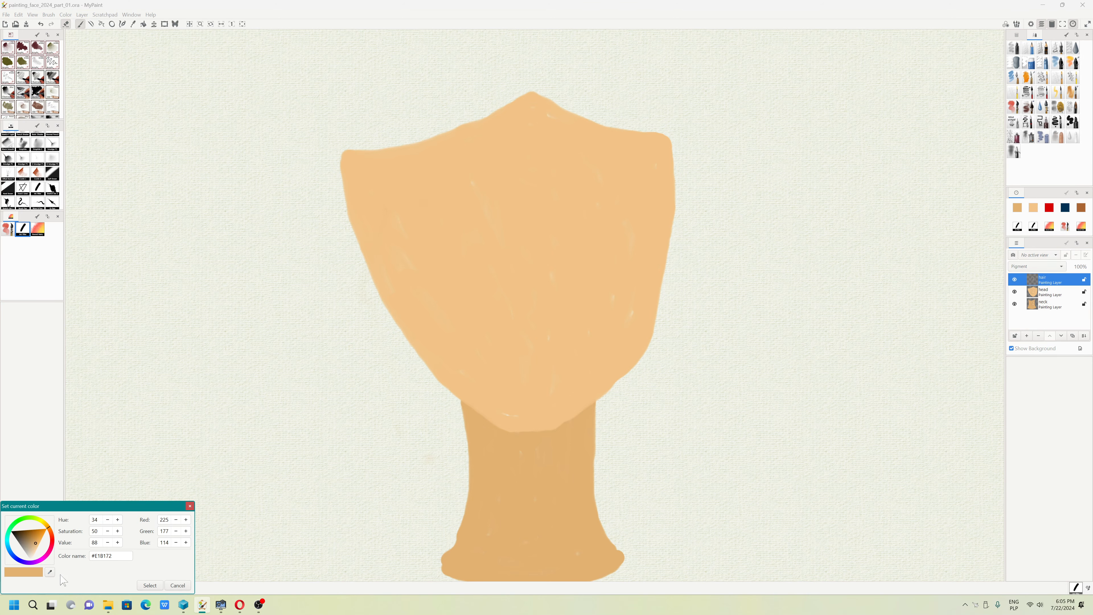
left_click(28, 533)
left_click_drag(31, 529, 36, 525)
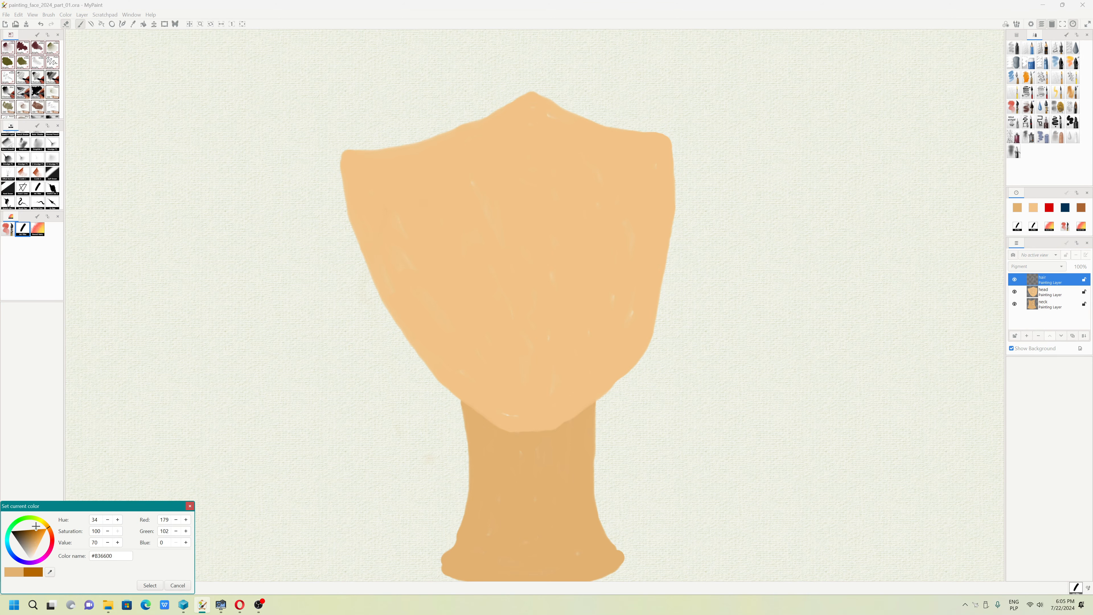
left_click(177, 585)
Step: Recall the brown #AA6633 from the color history and change it to a darker brown with RGB 118, 89, 68
key("x")
key("x")
key("x")
key("x")
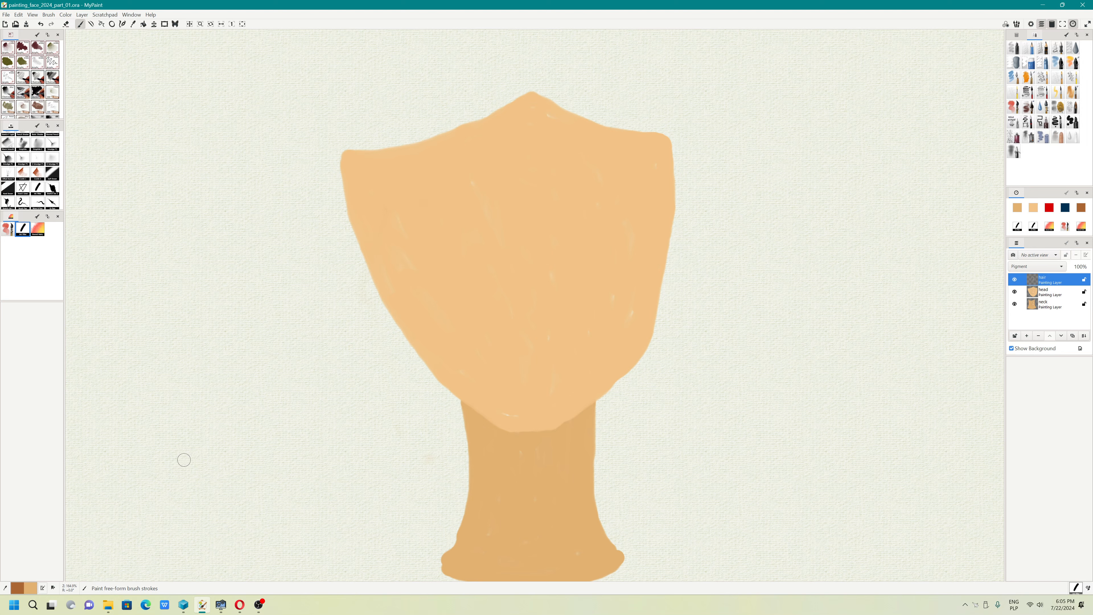
key("x")
key("x")
key("x")
key("x")
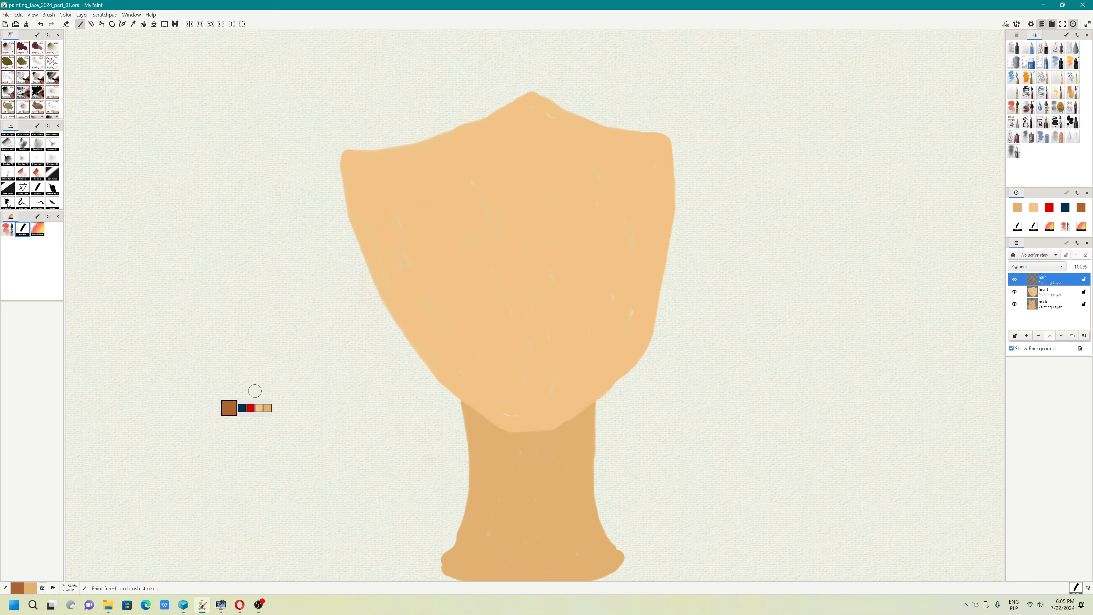
left_click(43, 589)
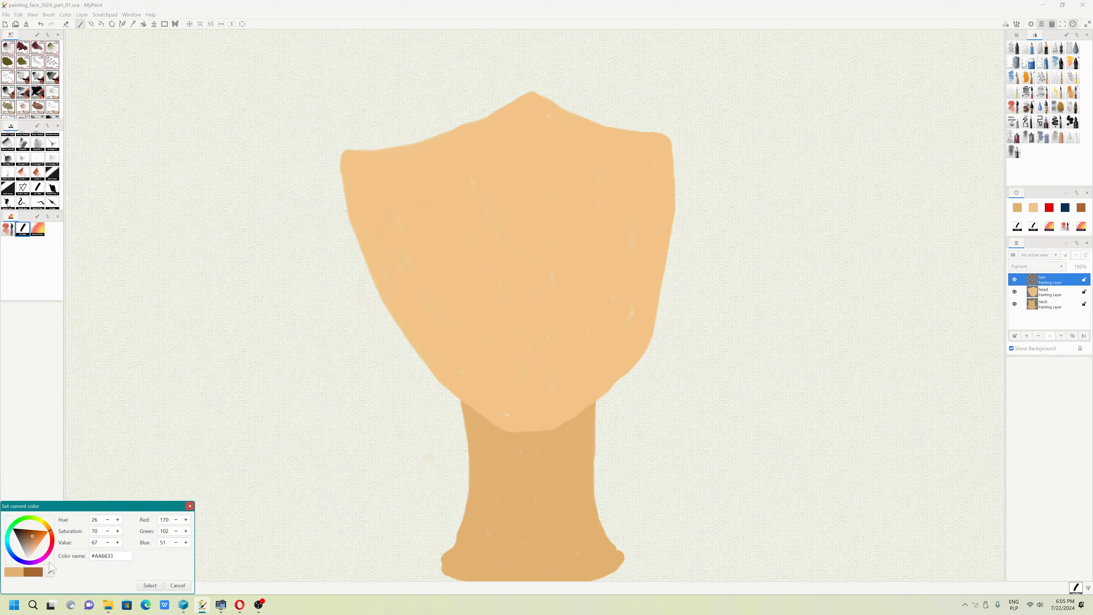
left_click_drag(27, 537, 23, 540)
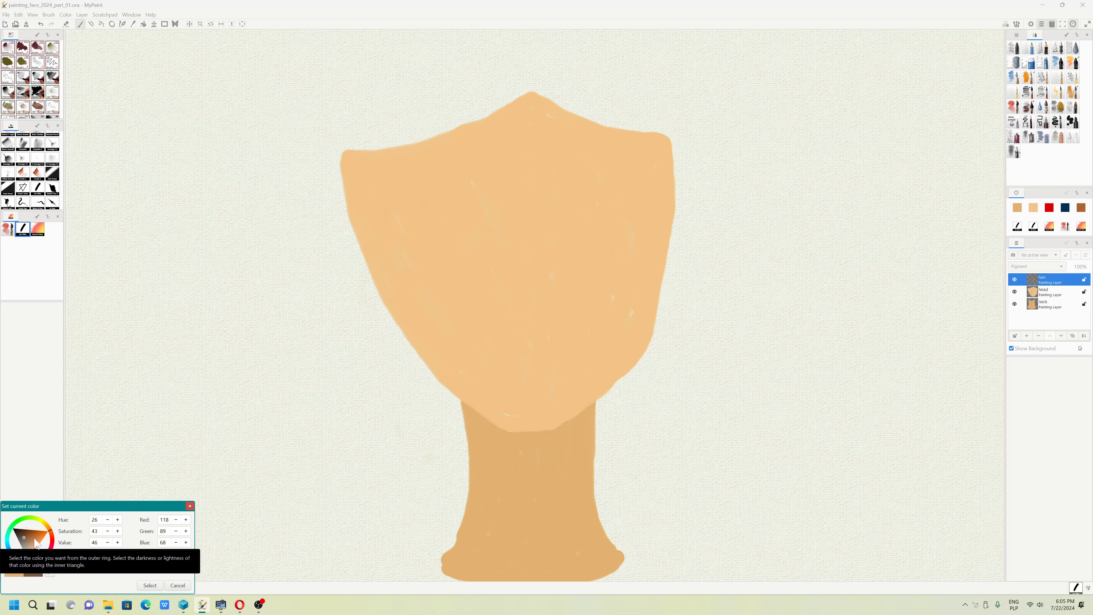
left_click(149, 585)
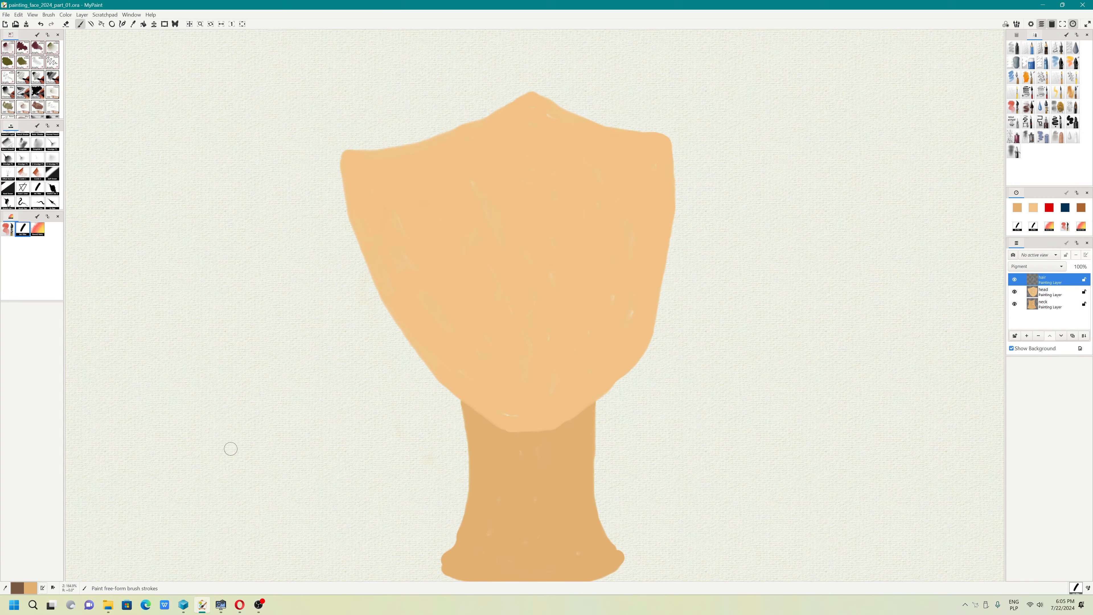
Step: Paint a brown test stroke above the head and undo it
right_click(438, 166)
left_click(366, 129)
left_click_drag(433, 133, 425, 273)
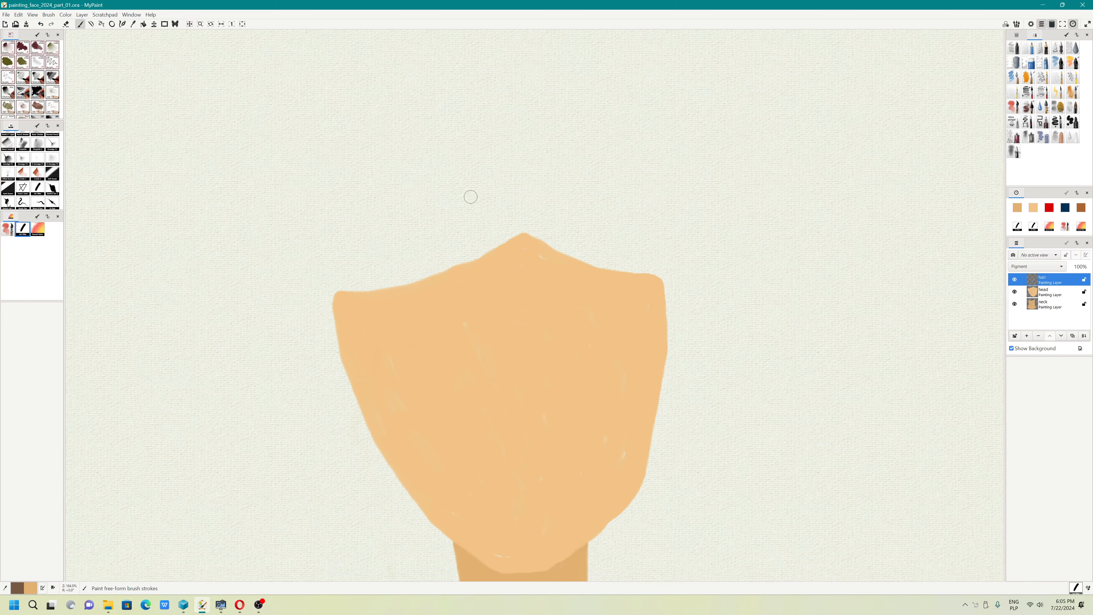
left_click_drag(480, 186, 415, 192)
key("ctrl+z")
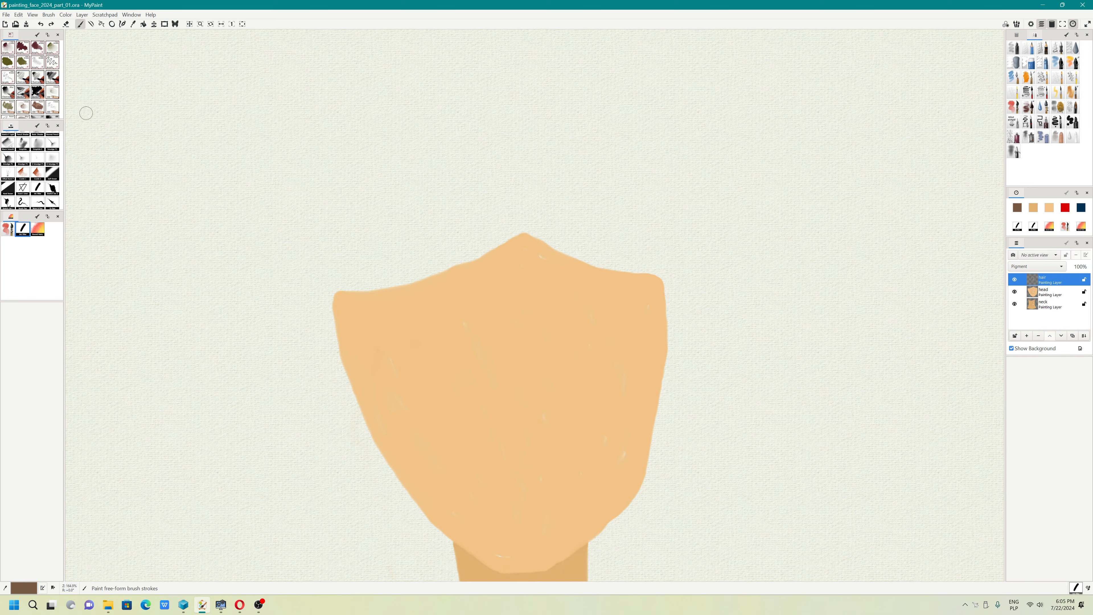
Step: Set the Hardness of brush b001 to 0.93, lower the start of its Pressure curve to the minimum and save the brush
right_click(28, 233)
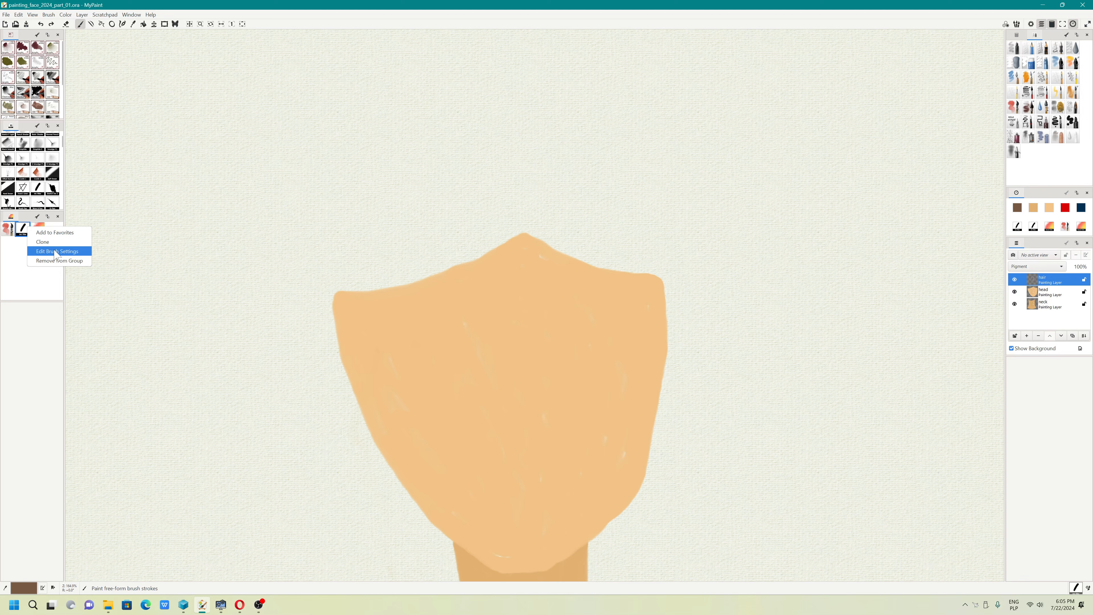
left_click(56, 252)
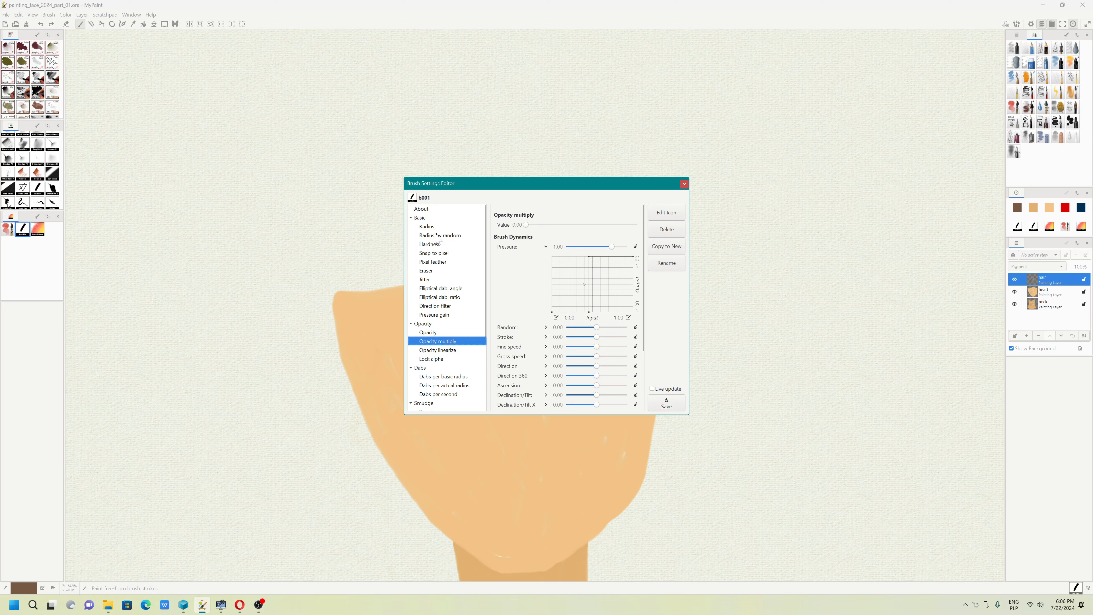
left_click(437, 245)
left_click_drag(583, 225, 630, 224)
left_click_drag(551, 284, 552, 312)
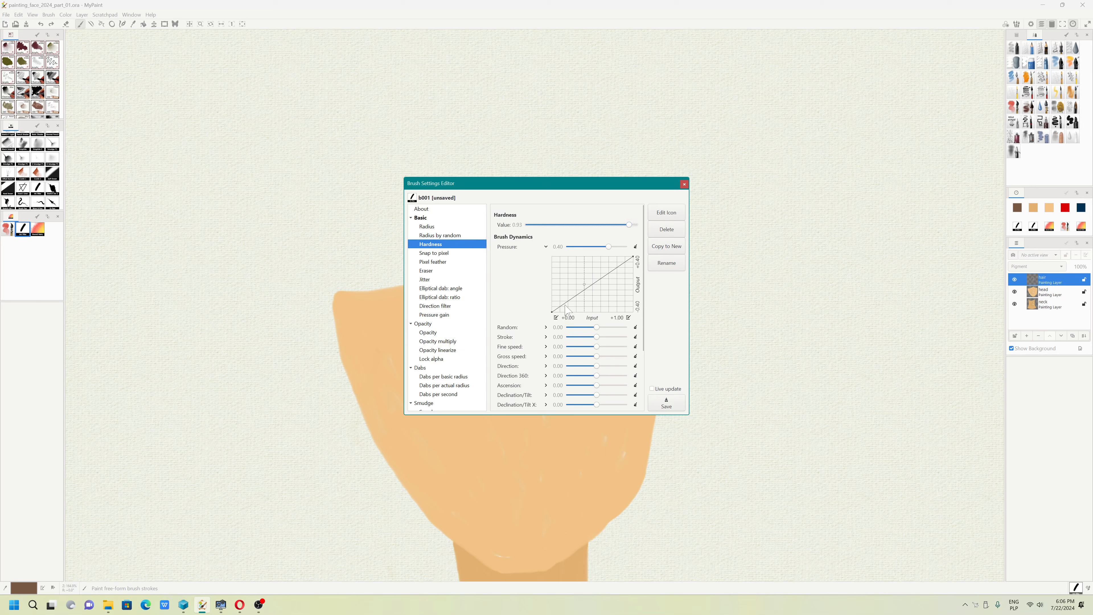
left_click(574, 293)
left_click(602, 270)
left_click(678, 401)
Step: Set the Radius of brush b001 to 2.15, save the brush and close the Brush Settings Editor
left_click(427, 227)
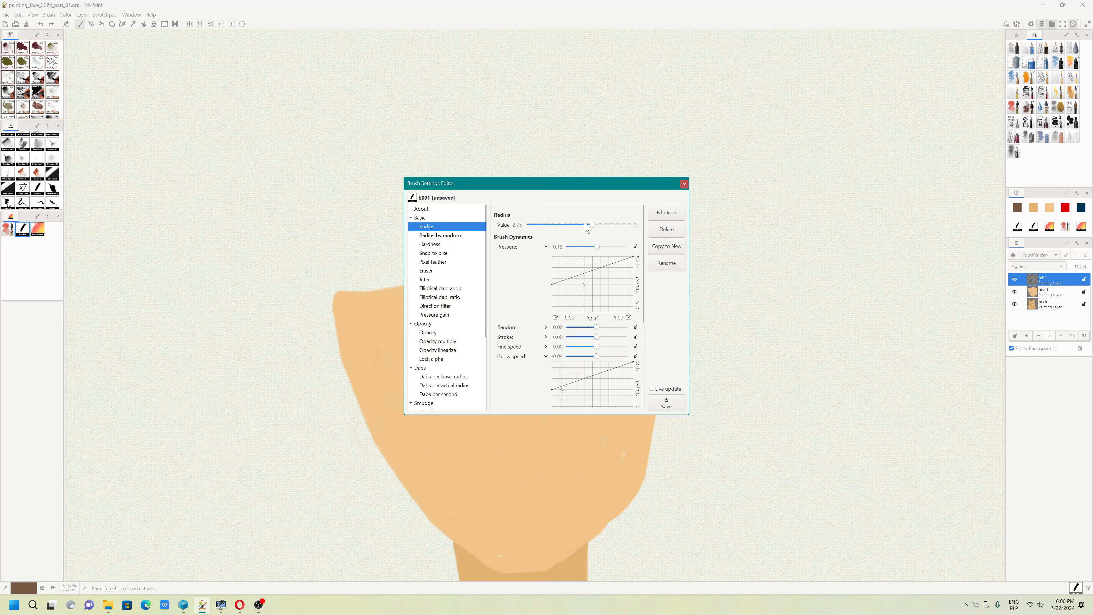
left_click_drag(587, 228, 584, 225)
left_click(666, 403)
left_click(684, 185)
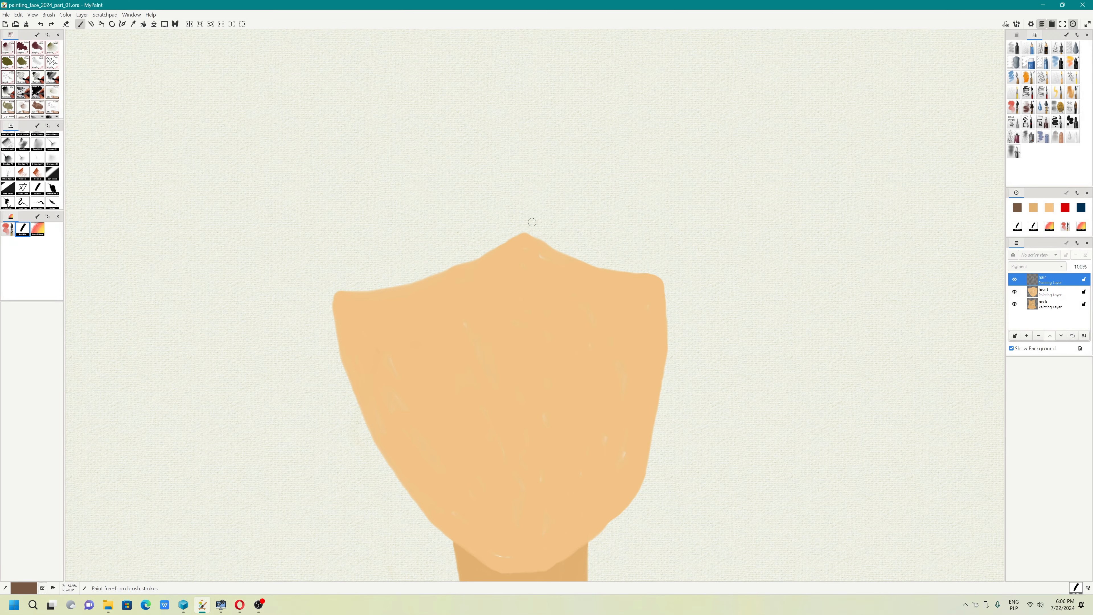
Step: Try a brown hair outline over and around the head, and undo all of its strokes
mouse_move(511, 173)
left_mouse_down()
mouse_move(411, 183)
mouse_move(337, 223)
left_mouse_up()
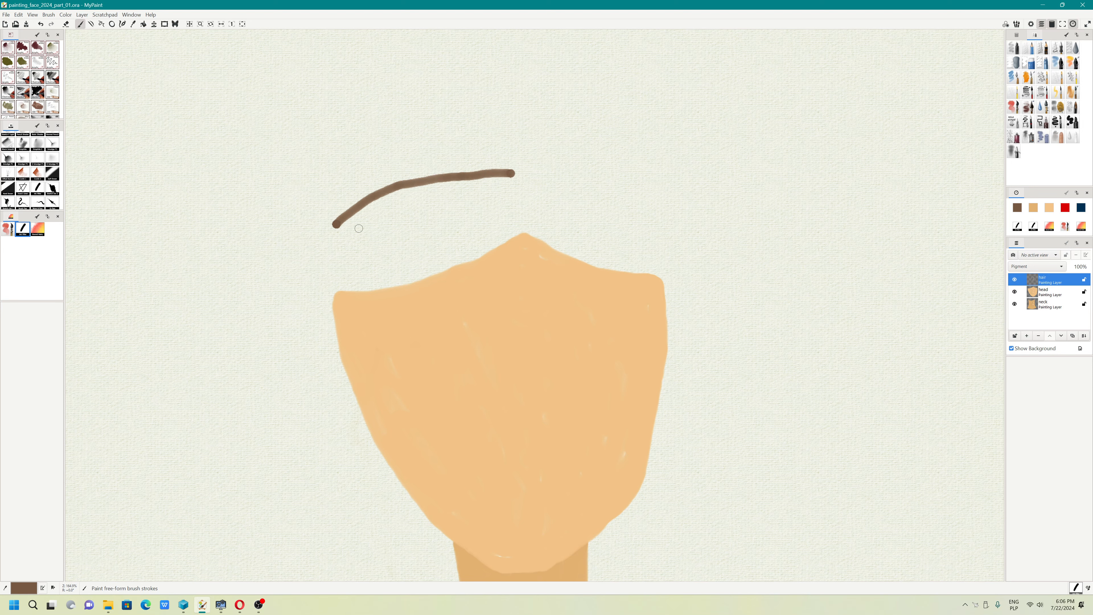
scroll(628, 279, "down", 3)
scroll(513, 245, "up", 2)
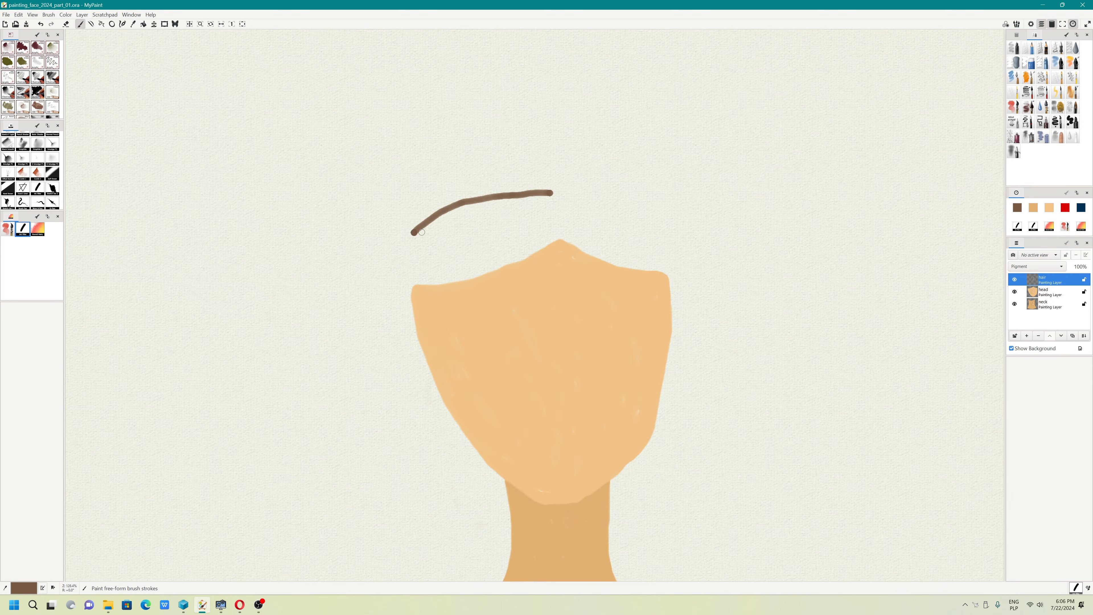
mouse_move(410, 230)
left_mouse_down()
mouse_move(374, 236)
mouse_move(350, 271)
mouse_move(395, 251)
mouse_move(369, 304)
mouse_move(361, 401)
mouse_move(349, 282)
mouse_move(321, 331)
mouse_move(309, 442)
left_mouse_up()
key("ctrl+z")
left_click_drag(491, 215, 384, 251)
mouse_move(430, 112)
left_mouse_down()
mouse_move(571, 146)
mouse_move(595, 173)
mouse_move(601, 207)
left_mouse_up()
key("ctrl+z")
key("ctrl+z")
key("ctrl+z")
key("ctrl+z")
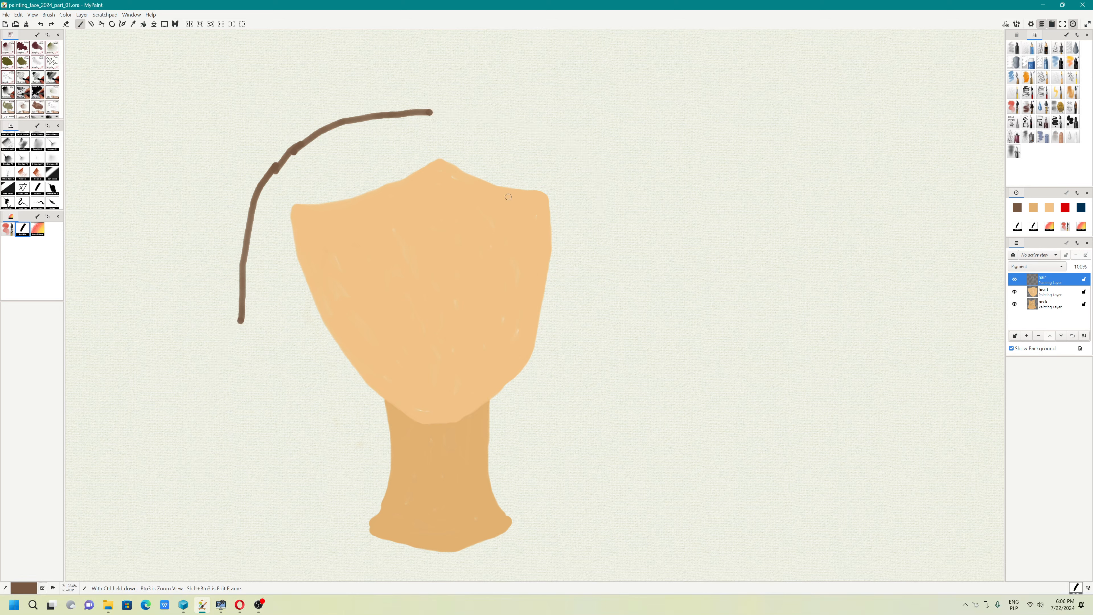
Step: Set the base Opacity of brush b001 to 2.00 and save the brush
right_click(24, 229)
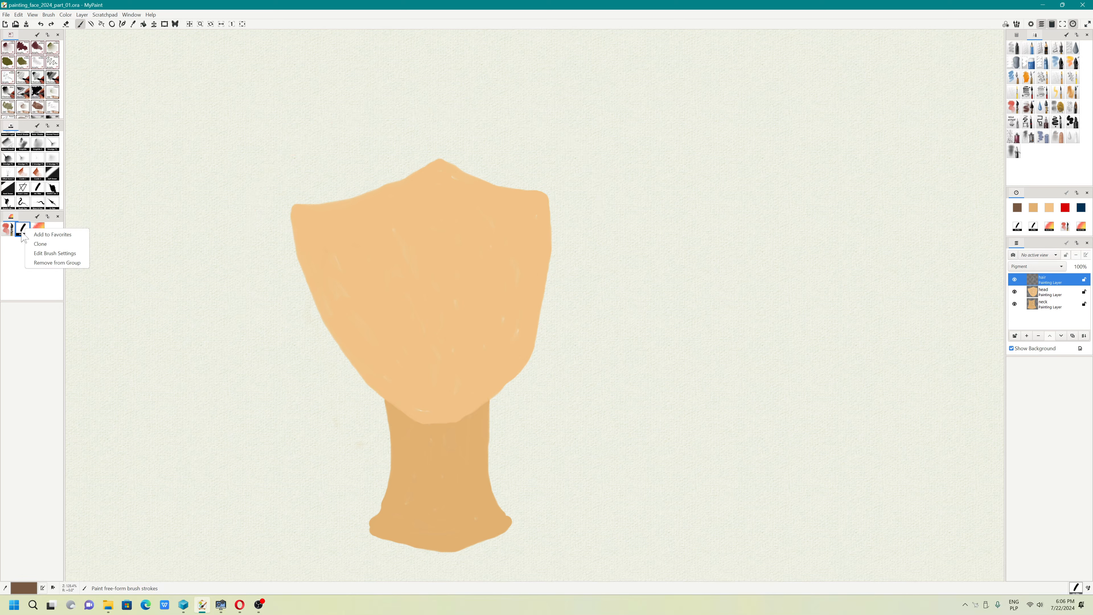
left_click(36, 234)
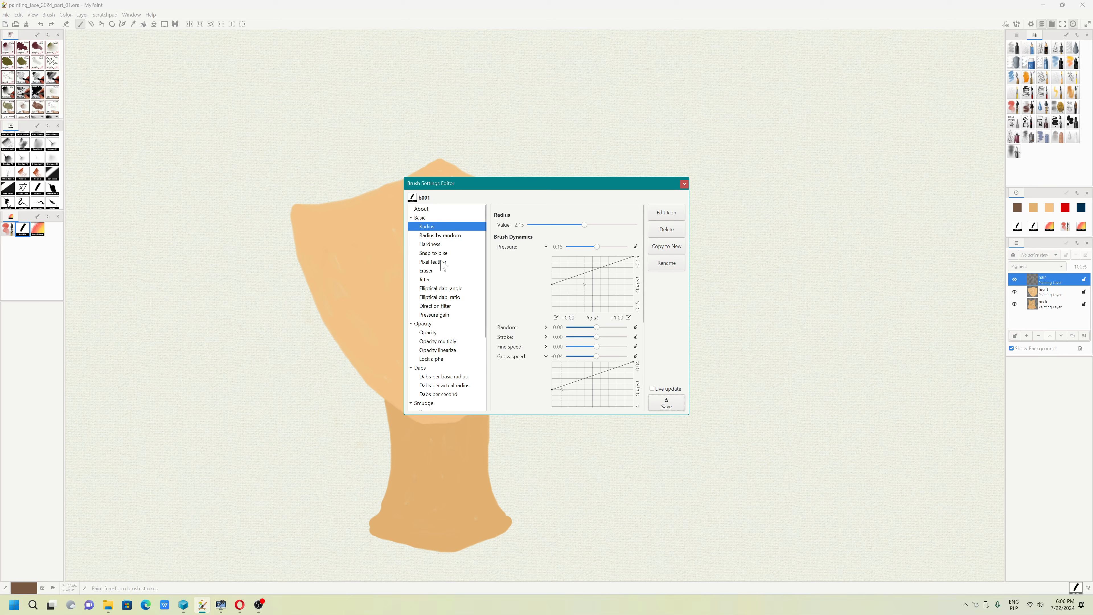
left_click(441, 333)
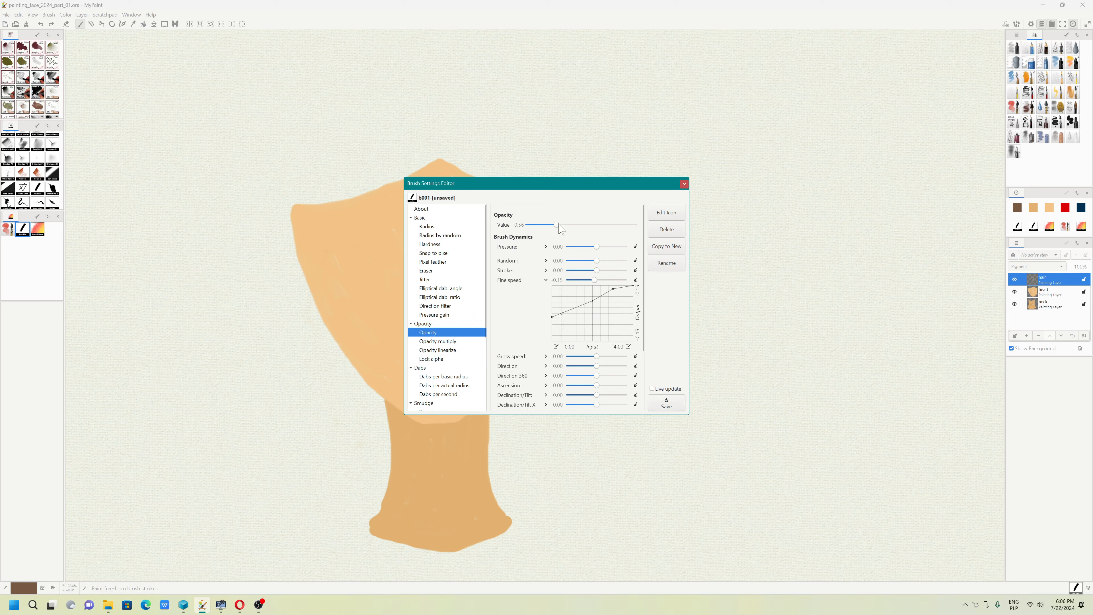
left_click_drag(559, 224, 661, 229)
left_click(666, 405)
Step: Lower the start of the Opacity setting's Fine speed curve, save the brush and close the Brush Settings Editor
left_click_drag(552, 317, 554, 330)
left_click(571, 314)
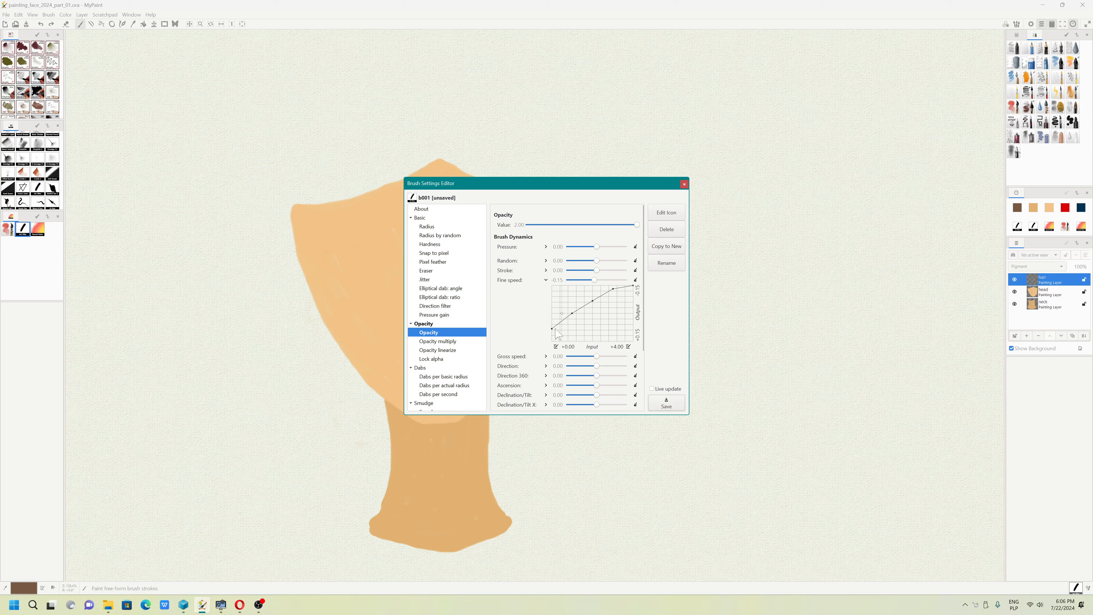
left_click(667, 403)
left_click(684, 184)
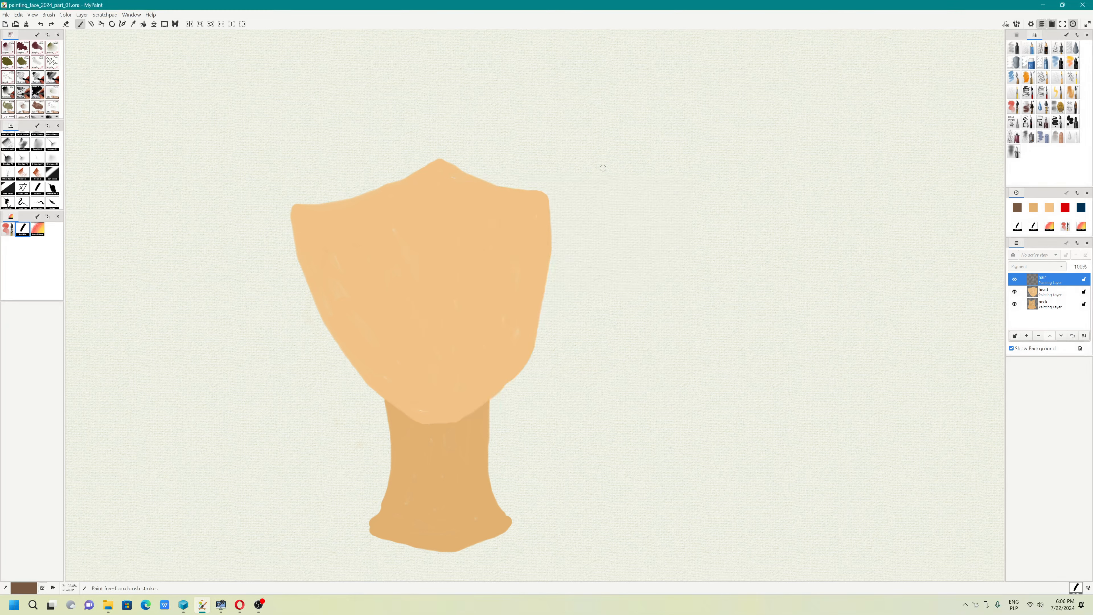
Step: Paint the brown outer contour of long hair from above the head down both sides to about neck-base height
mouse_move(435, 114)
left_mouse_down()
mouse_move(390, 115)
mouse_move(267, 157)
left_mouse_up()
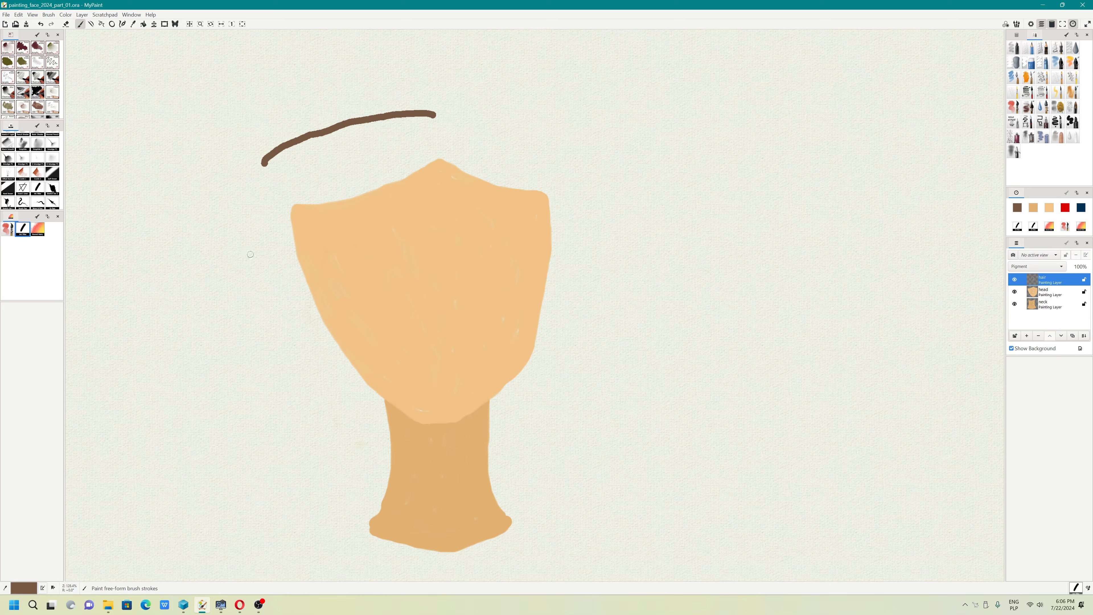
mouse_move(264, 164)
left_mouse_down()
mouse_move(237, 204)
mouse_move(218, 348)
mouse_move(230, 439)
mouse_move(218, 489)
mouse_move(235, 536)
left_mouse_up()
mouse_move(432, 113)
left_mouse_down()
mouse_move(534, 116)
mouse_move(581, 142)
mouse_move(601, 182)
mouse_move(652, 340)
mouse_move(648, 436)
mouse_move(623, 528)
left_mouse_up()
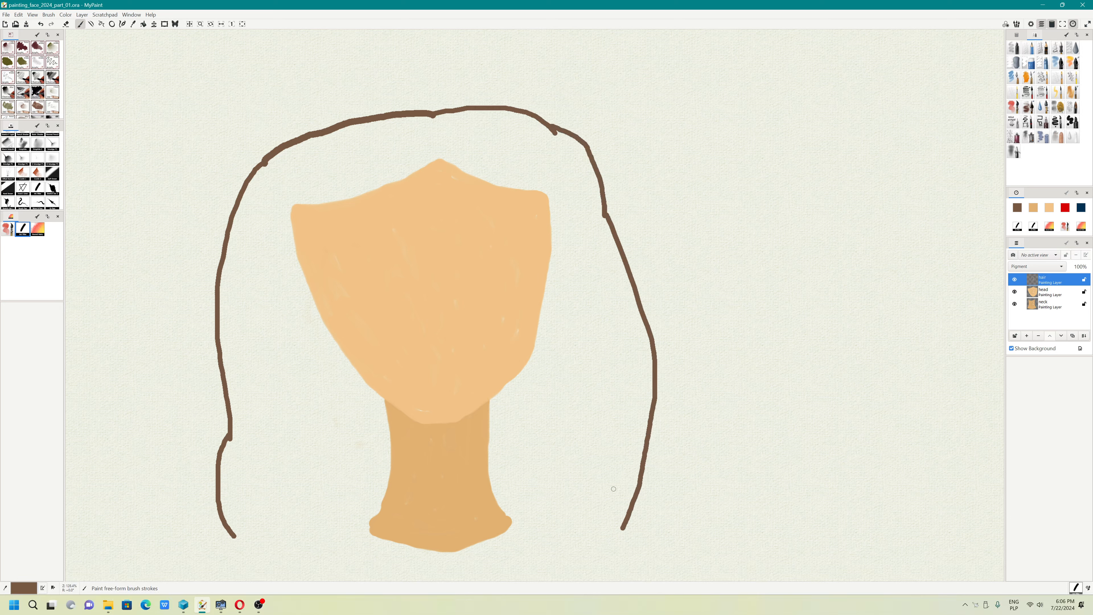
Step: Paint the brown hairline along the top edge of the forehead, with short upward fringe strands right of the central peak
scroll(309, 224, "up", 3)
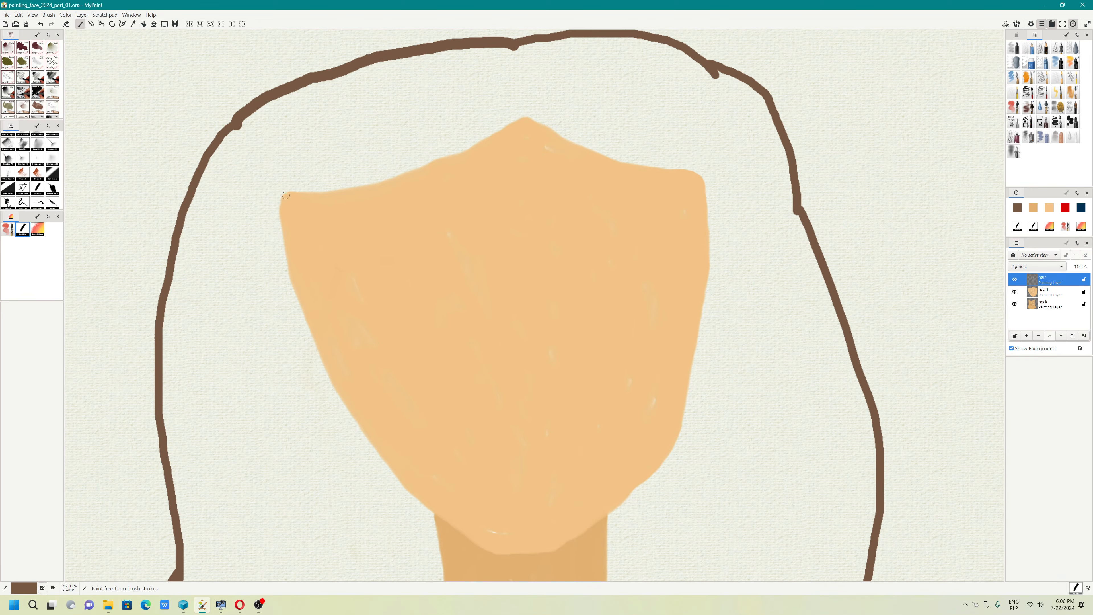
mouse_move(286, 195)
left_mouse_down()
mouse_move(382, 154)
mouse_move(390, 173)
mouse_move(434, 135)
left_mouse_up()
mouse_move(400, 172)
left_mouse_down()
mouse_move(470, 126)
mouse_move(470, 152)
mouse_move(509, 105)
mouse_move(513, 124)
mouse_move(533, 74)
mouse_move(557, 139)
mouse_move(561, 90)
left_mouse_up()
left_click_drag(603, 156, 588, 98)
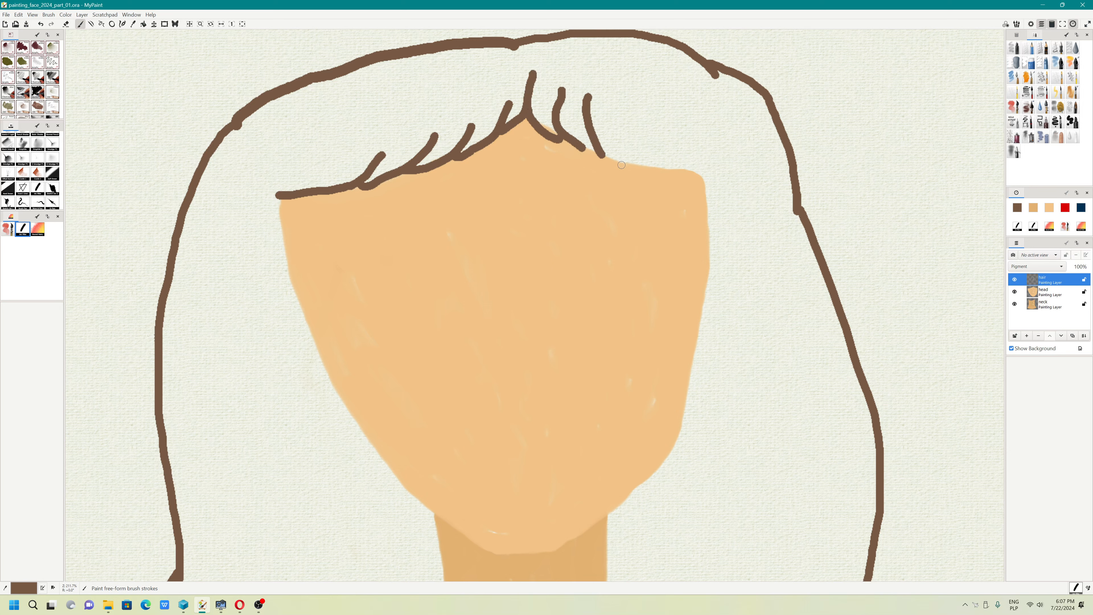
left_click_drag(621, 164, 614, 91)
mouse_move(631, 172)
left_mouse_down()
mouse_move(632, 94)
mouse_move(657, 93)
mouse_move(671, 176)
mouse_move(687, 110)
left_mouse_up()
left_click_drag(683, 173, 704, 106)
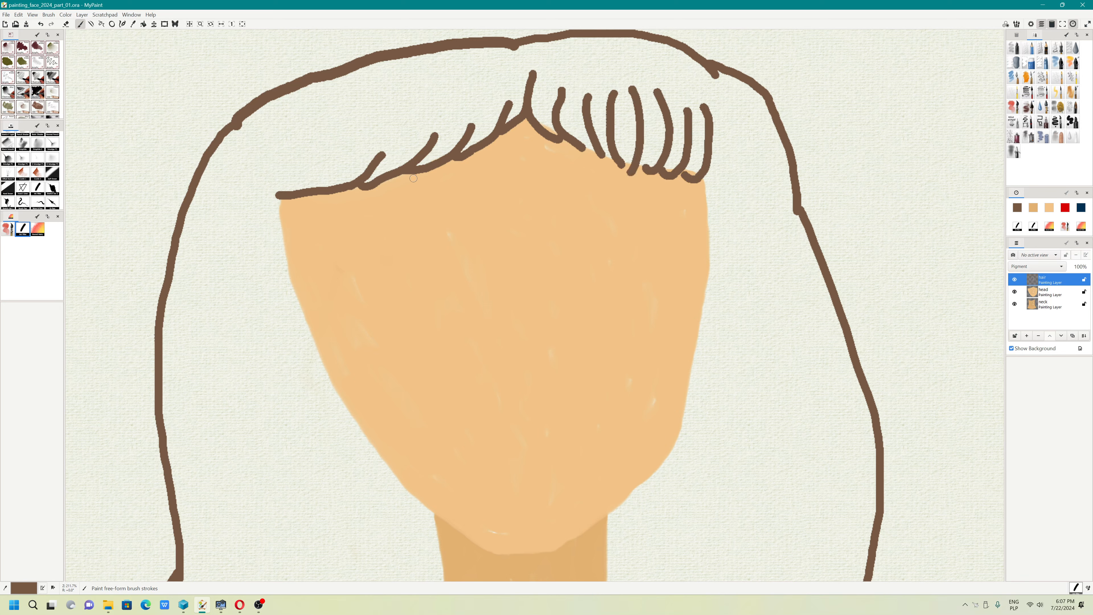
Step: Paint longer brown strands from the left half of the hairline upward, extending those nearest the parting to the outer hair contour
left_click_drag(330, 188, 375, 89)
left_click_drag(312, 189, 308, 110)
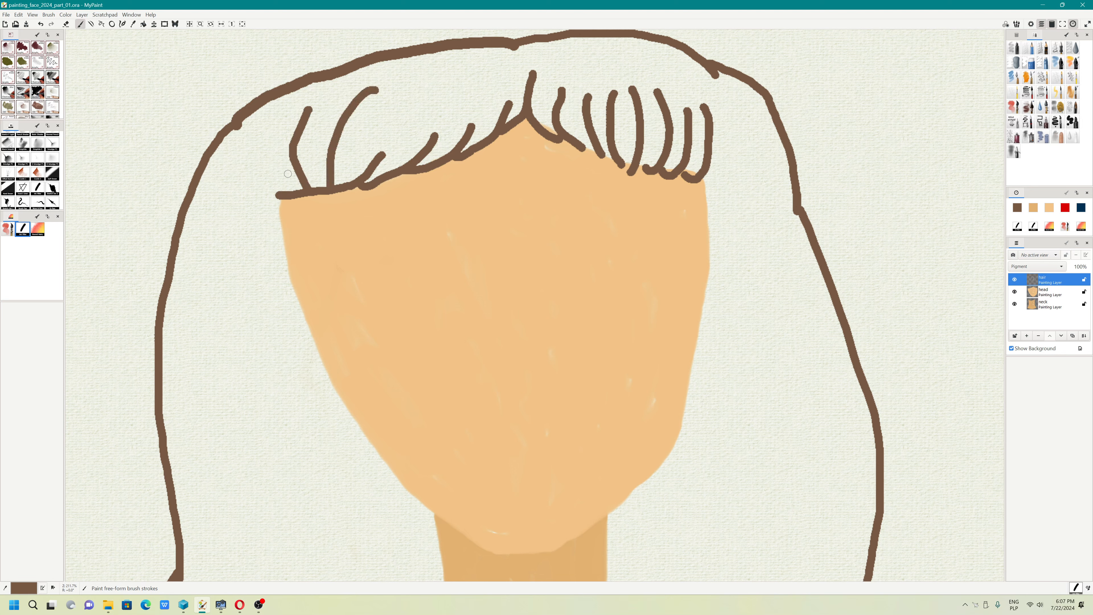
left_click_drag(276, 192, 277, 126)
left_click_drag(365, 185, 408, 98)
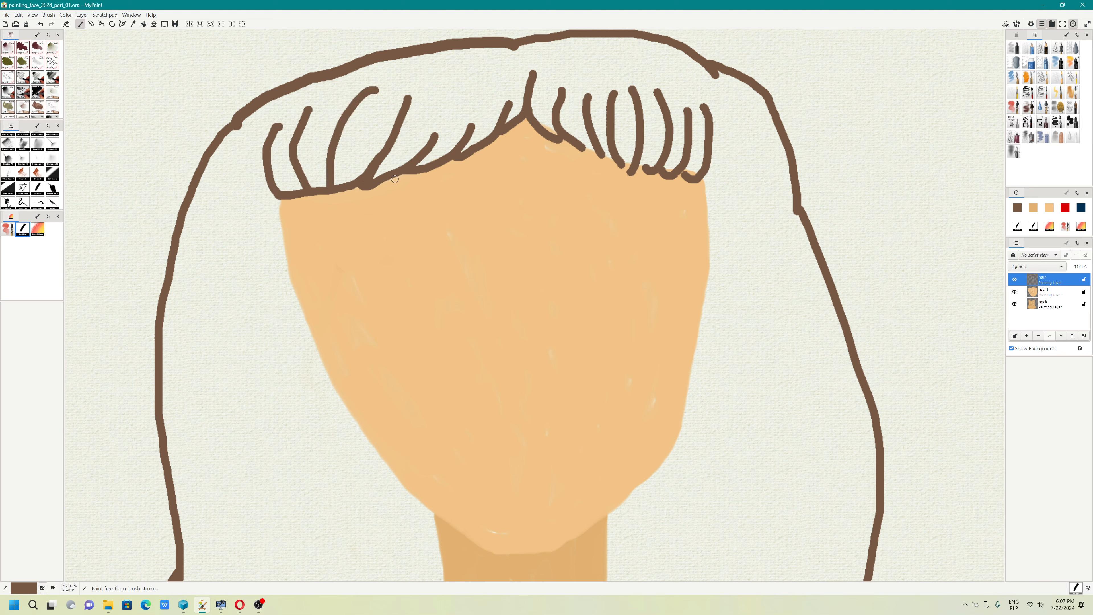
mouse_move(395, 178)
left_mouse_down()
mouse_move(440, 125)
mouse_move(443, 98)
left_mouse_up()
mouse_move(468, 144)
left_mouse_down()
mouse_move(490, 75)
mouse_move(512, 73)
mouse_move(513, 51)
left_mouse_up()
left_click_drag(445, 103, 443, 50)
left_click_drag(408, 100, 414, 56)
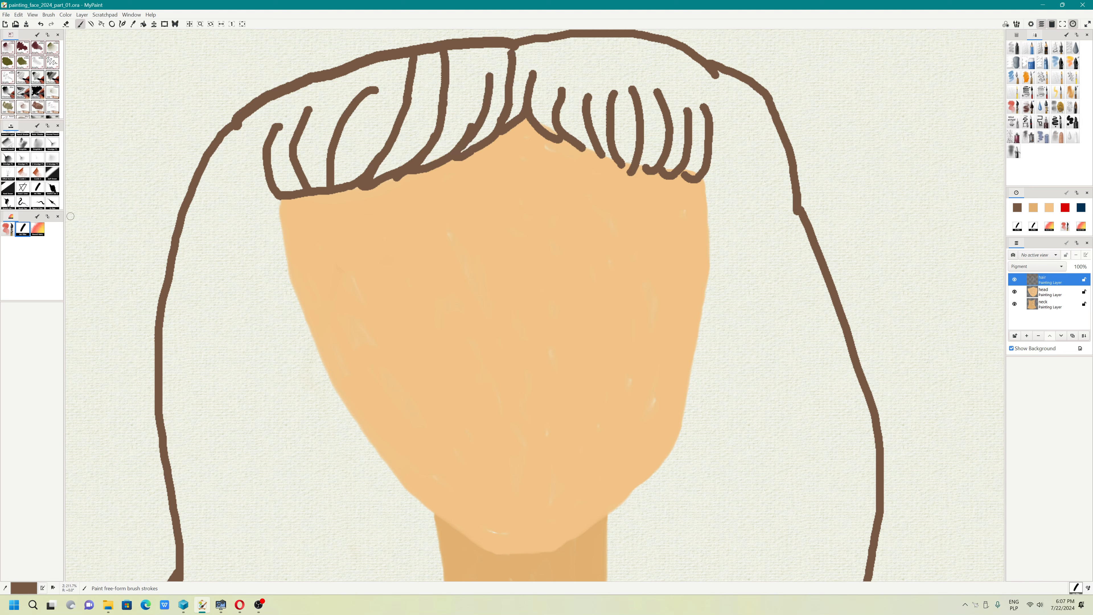
Step: Open the Dieterle brush group, copy its pale pink textured brush to the new group as b003, and close its settings
left_click(1017, 24)
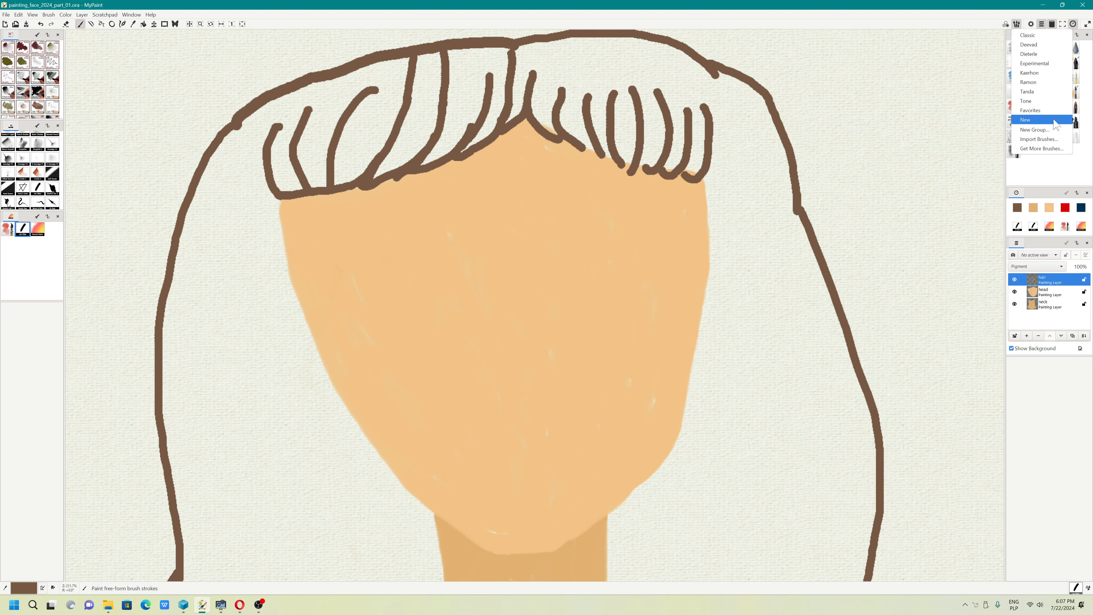
left_click(1032, 55)
scroll(1029, 229, "down", 1)
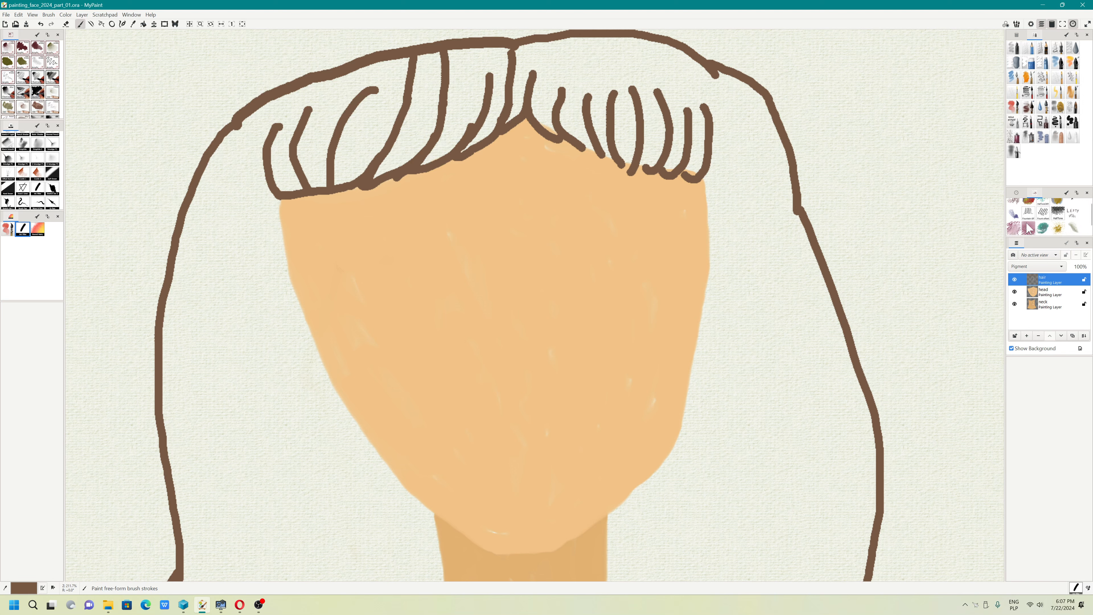
right_click(1012, 227)
left_click(1027, 251)
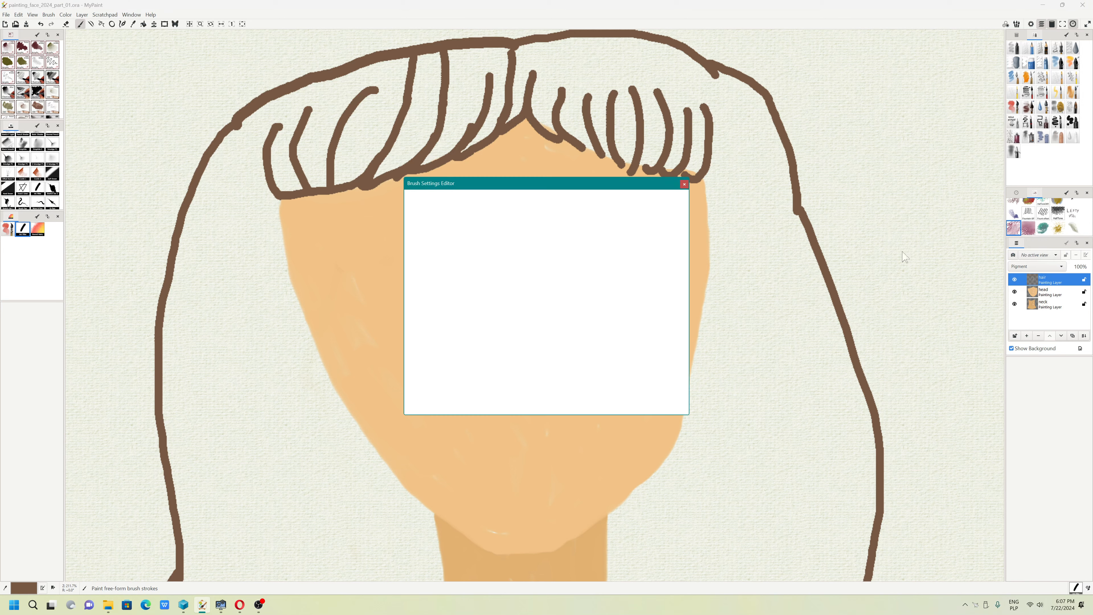
left_click(683, 183)
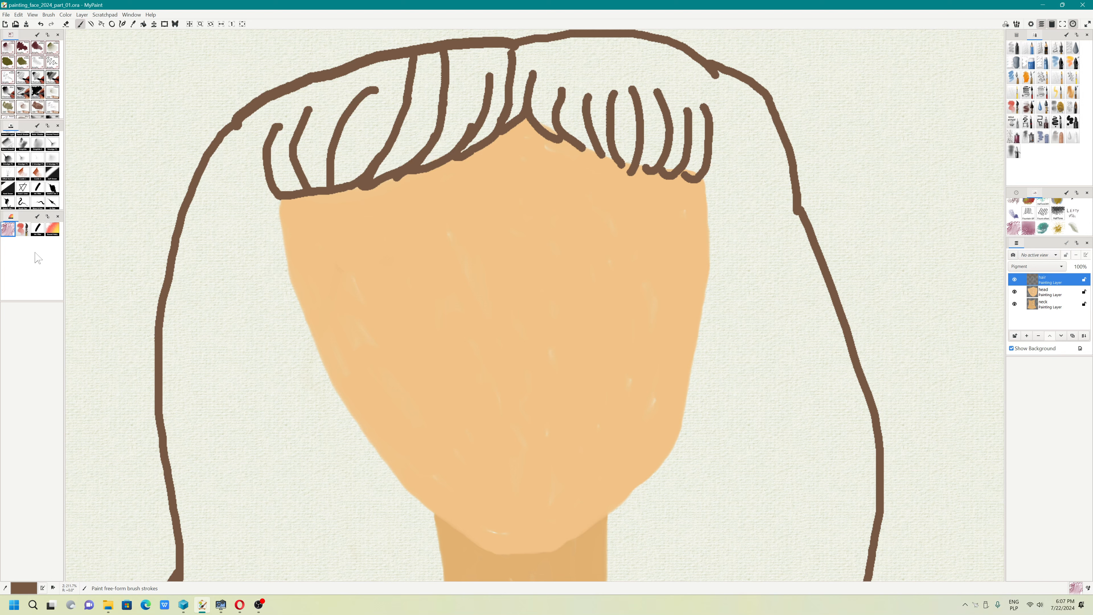
Step: Set the Radius of brush b003 to 0.62, lower the start of its Pressure curve, save, then test and undo a stroke
right_click(13, 236)
left_click(32, 250)
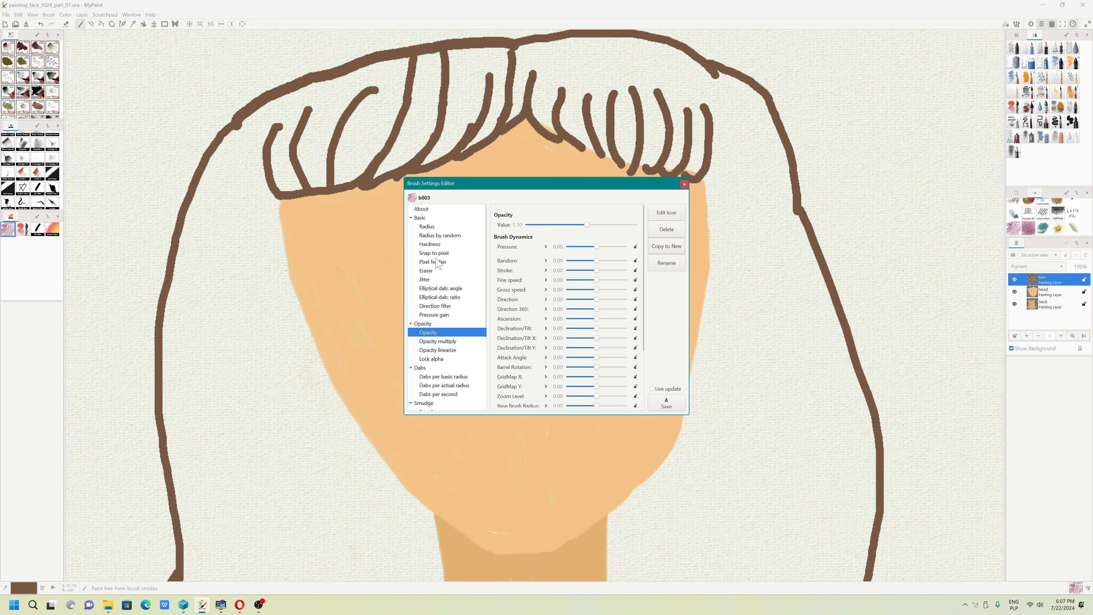
left_click(429, 226)
left_click_drag(564, 225, 562, 225)
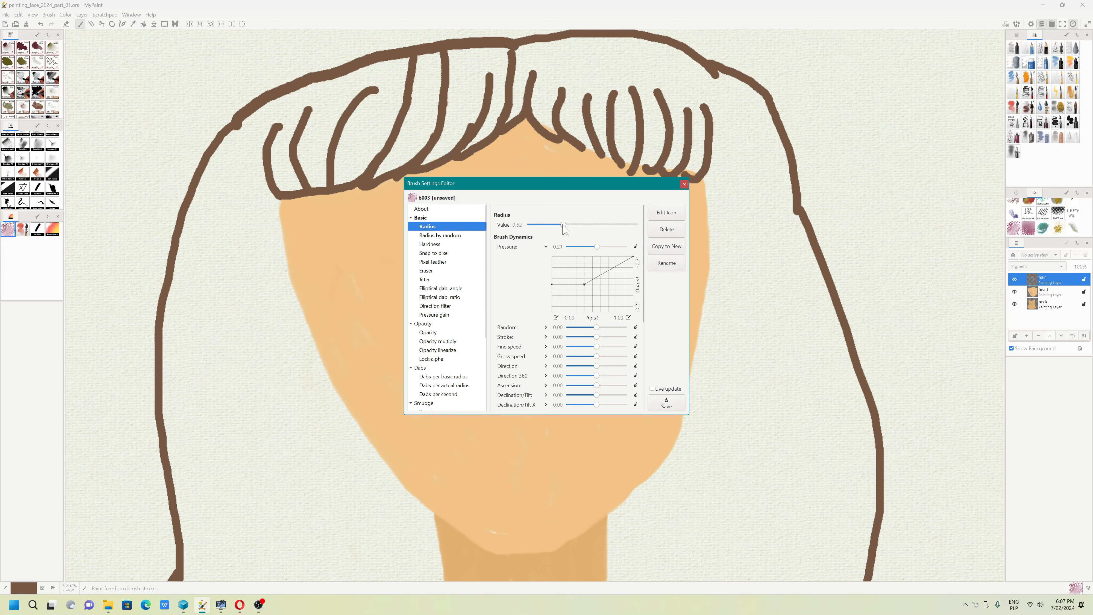
left_click_drag(552, 285, 556, 315)
left_click(666, 402)
mouse_move(273, 137)
left_mouse_down()
mouse_move(278, 182)
mouse_move(275, 169)
left_mouse_up()
key("ctrl+z")
Step: Set the Opacity of brush b003 to 1.90, save the brush, then test a stroke on the fringe and undo it
left_click(429, 244)
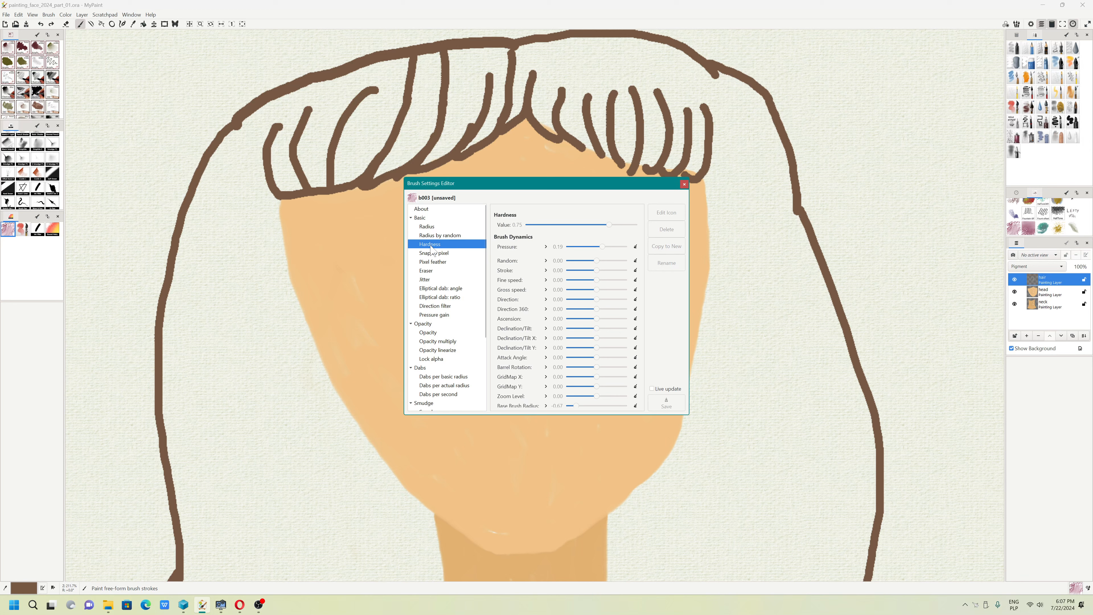
left_click(443, 333)
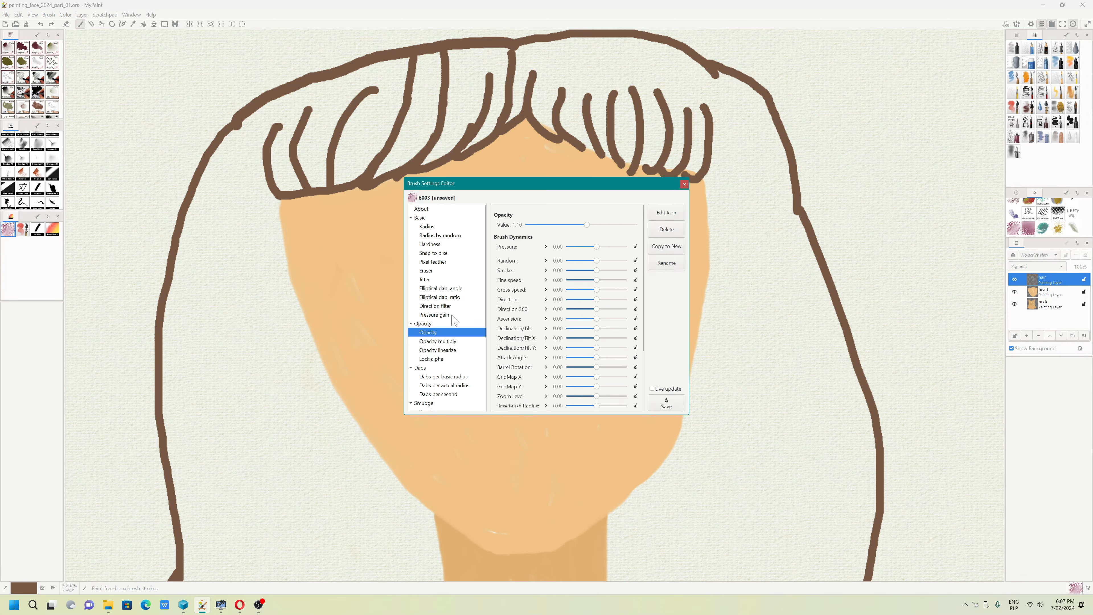
left_click_drag(594, 224, 635, 226)
left_click(666, 403)
mouse_move(265, 142)
left_mouse_down()
mouse_move(268, 182)
mouse_move(278, 125)
left_mouse_up()
key("ctrl+z")
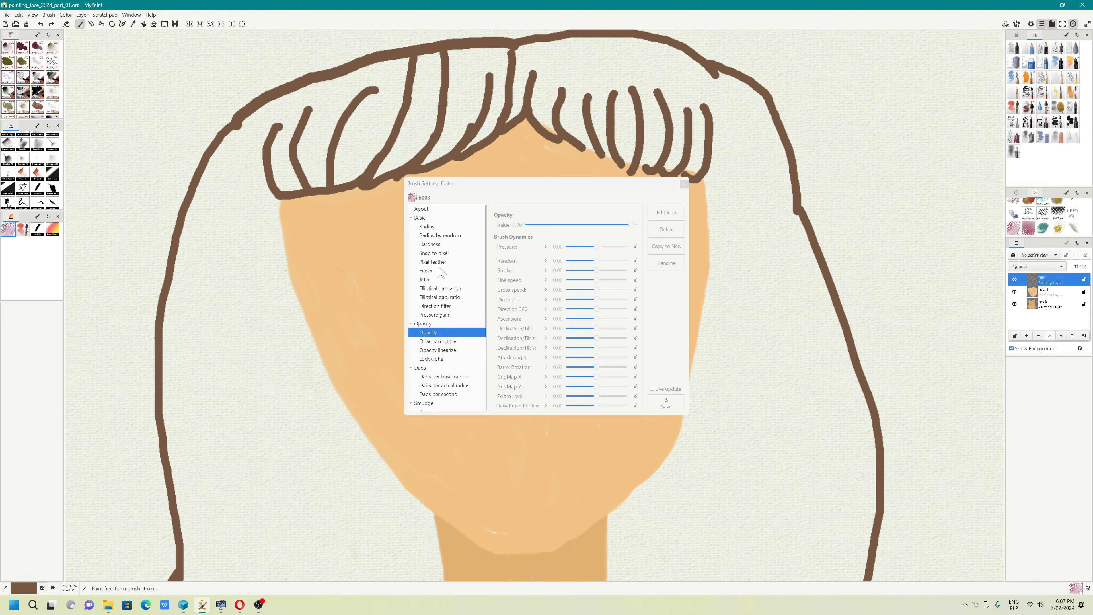
Step: Set the Smudge length of brush b003 to 0.93, save it, close the editor, then test a stroke and undo it
scroll(464, 336, "down", 2)
left_click(437, 374)
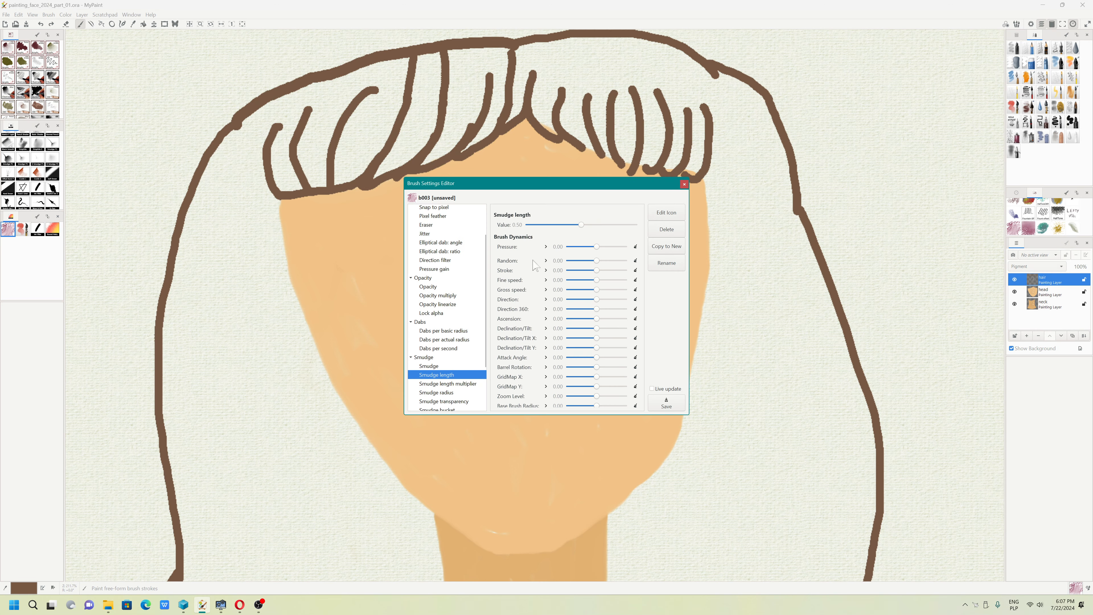
left_click_drag(585, 225, 630, 226)
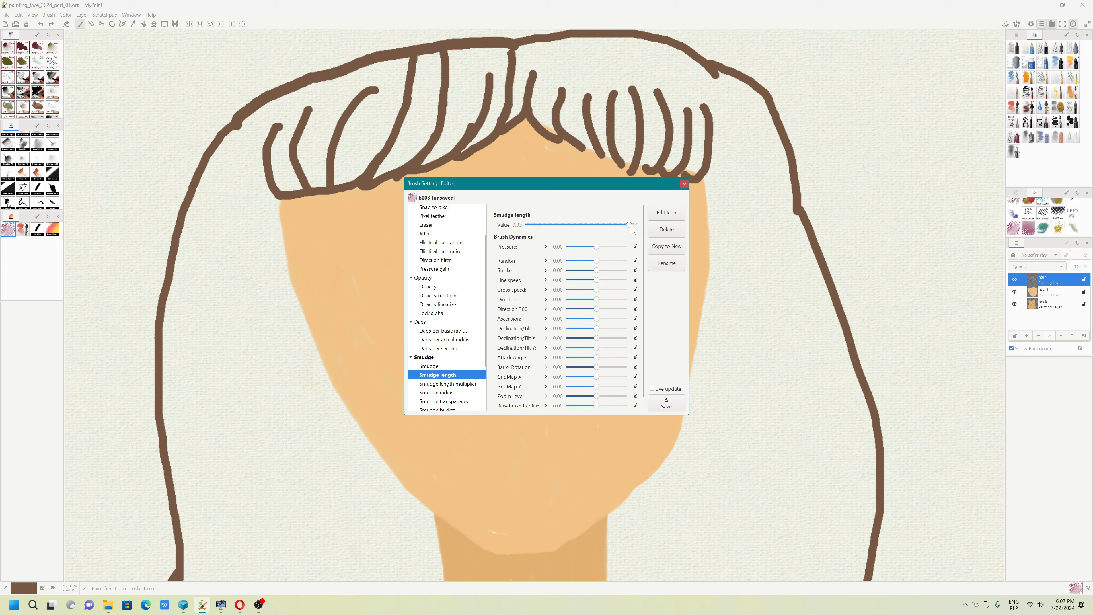
left_click(665, 403)
left_click(683, 184)
mouse_move(718, 139)
left_mouse_down()
mouse_move(726, 79)
mouse_move(716, 157)
mouse_move(706, 89)
left_mouse_up()
key("ctrl+z")
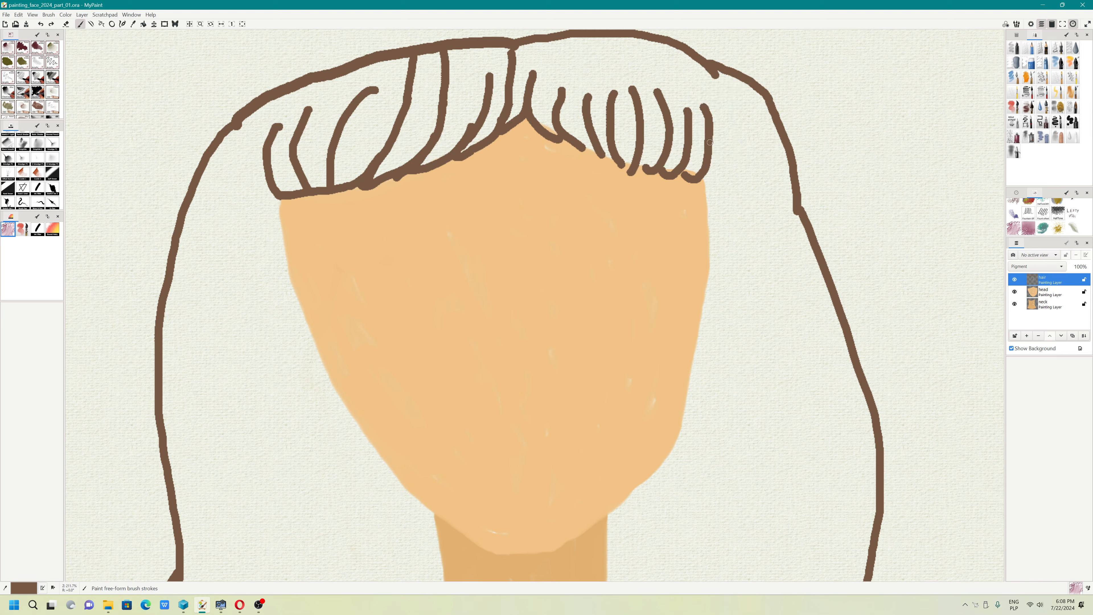
Step: Paint textured brown hair over the far right strands of the fringe, extending its lower edge slightly onto the forehead
mouse_move(708, 148)
left_mouse_down()
mouse_move(695, 90)
mouse_move(704, 169)
mouse_move(703, 102)
mouse_move(688, 154)
mouse_move(680, 152)
mouse_move(670, 80)
mouse_move(688, 107)
mouse_move(687, 162)
mouse_move(650, 65)
mouse_move(660, 137)
mouse_move(645, 60)
left_mouse_up()
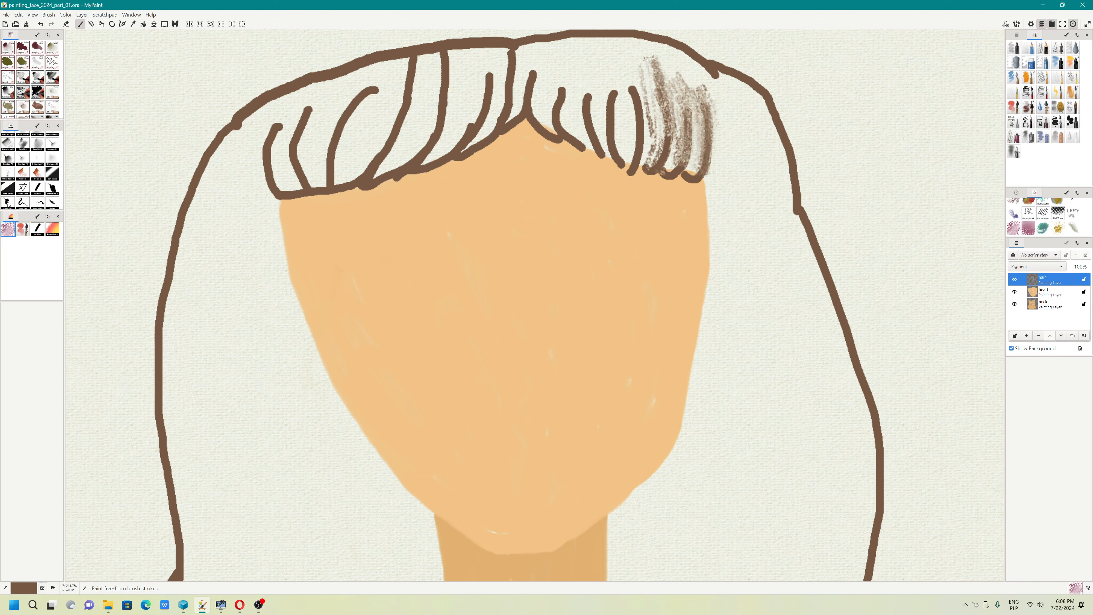
mouse_move(640, 147)
left_mouse_down()
mouse_move(636, 85)
mouse_move(641, 147)
mouse_move(620, 171)
mouse_move(635, 84)
left_mouse_up()
left_click_drag(637, 170, 671, 109)
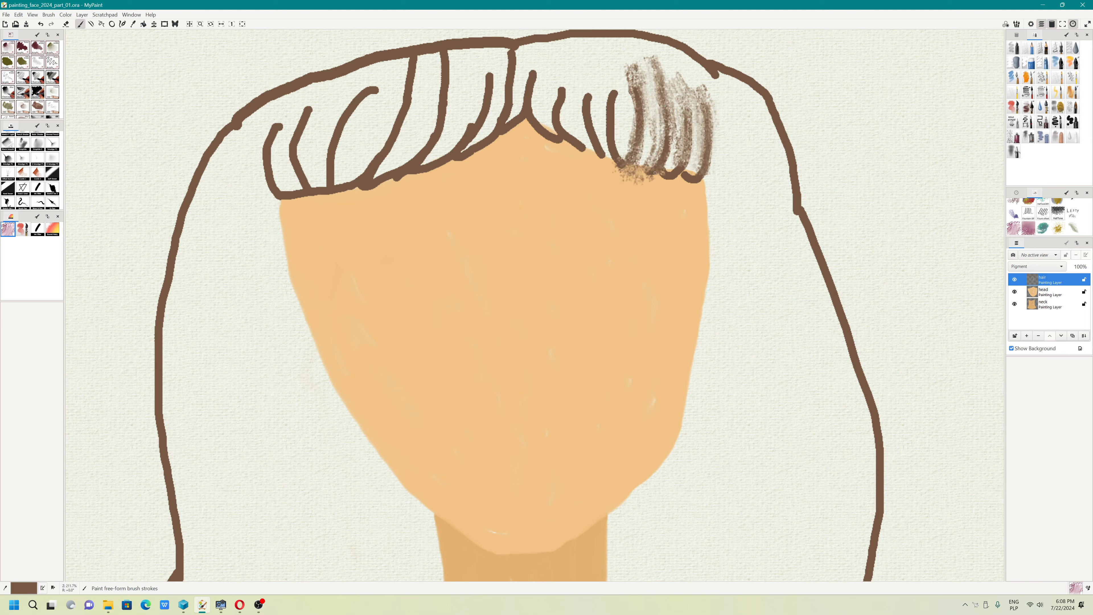
mouse_move(655, 172)
left_mouse_down()
mouse_move(682, 169)
mouse_move(686, 98)
left_mouse_up()
mouse_move(686, 189)
left_mouse_down()
mouse_move(697, 140)
mouse_move(688, 106)
left_mouse_up()
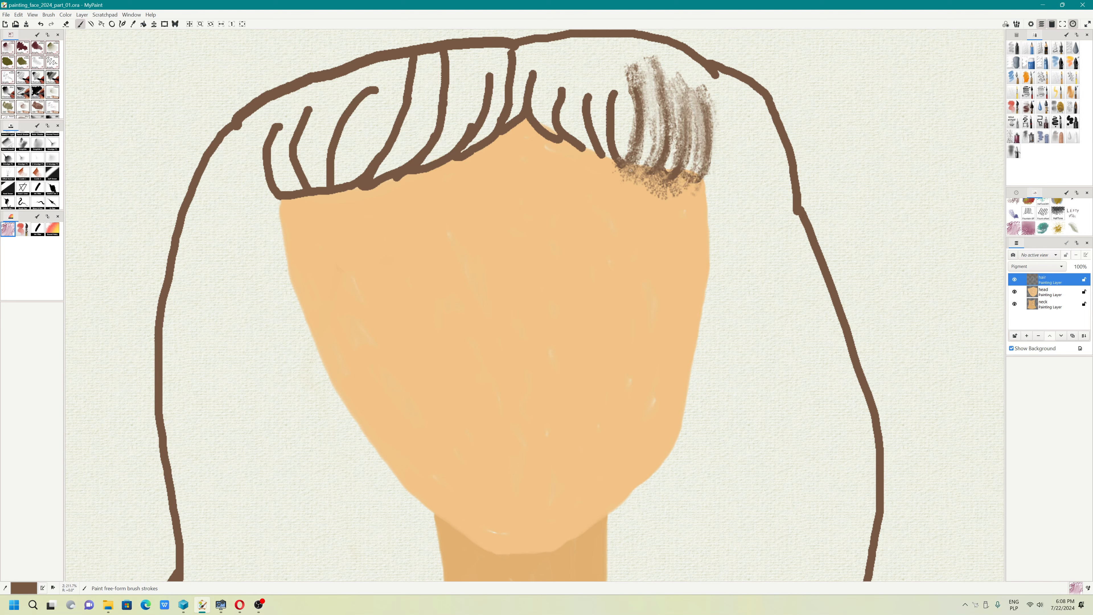
Step: Continue the textured brown hair across the fringe from the right-hand strands to the central parting, up to the outer contour
mouse_move(630, 170)
left_mouse_down()
mouse_move(608, 76)
mouse_move(619, 108)
mouse_move(609, 80)
mouse_move(582, 69)
left_mouse_up()
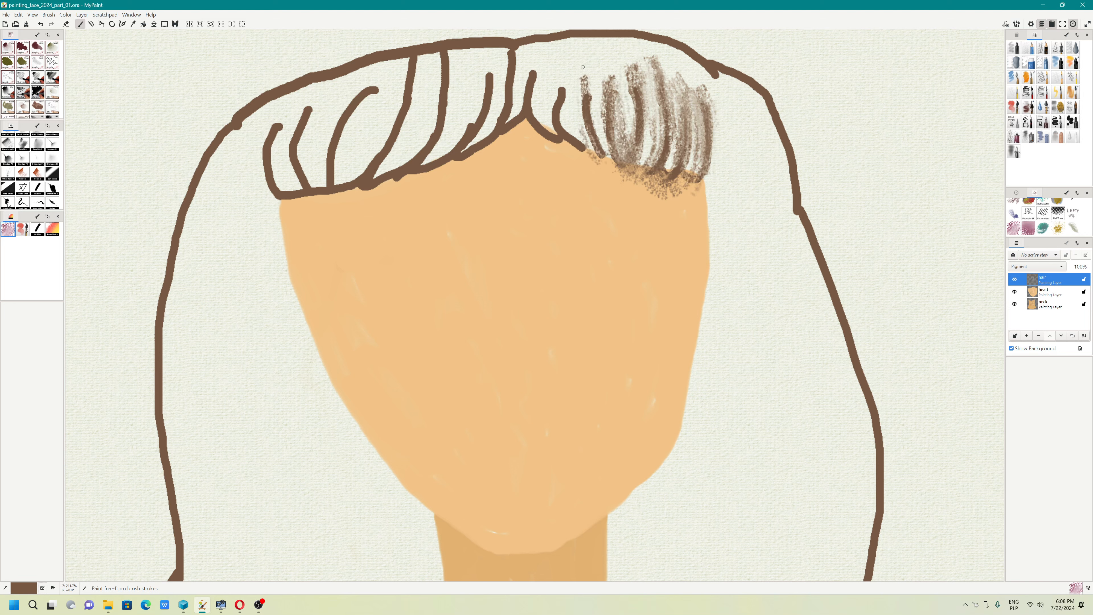
left_click_drag(604, 135, 586, 38)
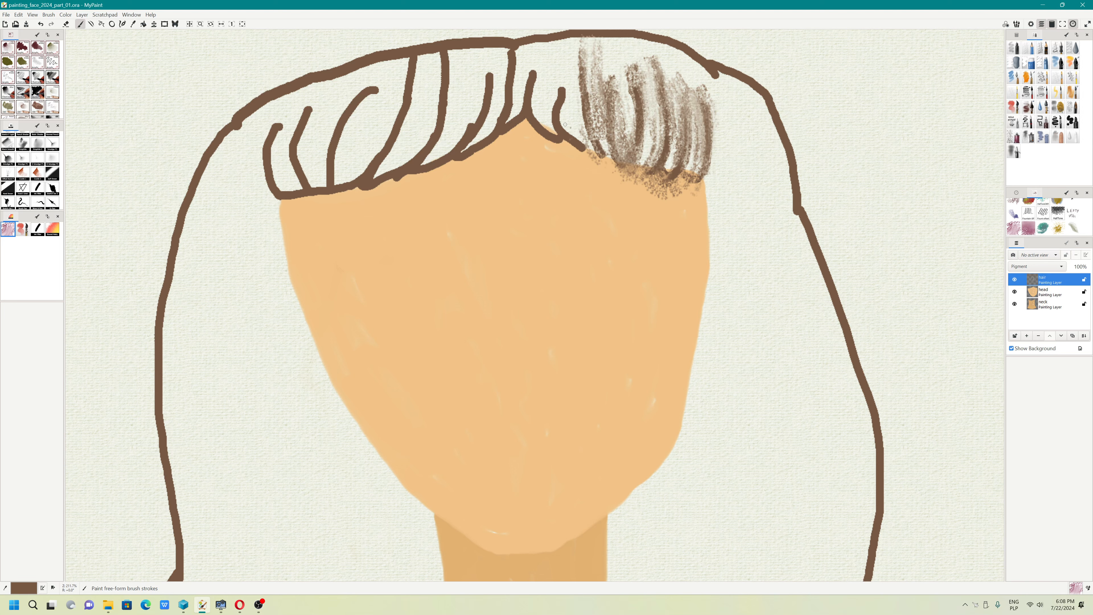
left_click_drag(565, 124, 553, 46)
mouse_move(582, 145)
left_mouse_down()
mouse_move(547, 59)
mouse_move(553, 36)
mouse_move(565, 49)
left_mouse_up()
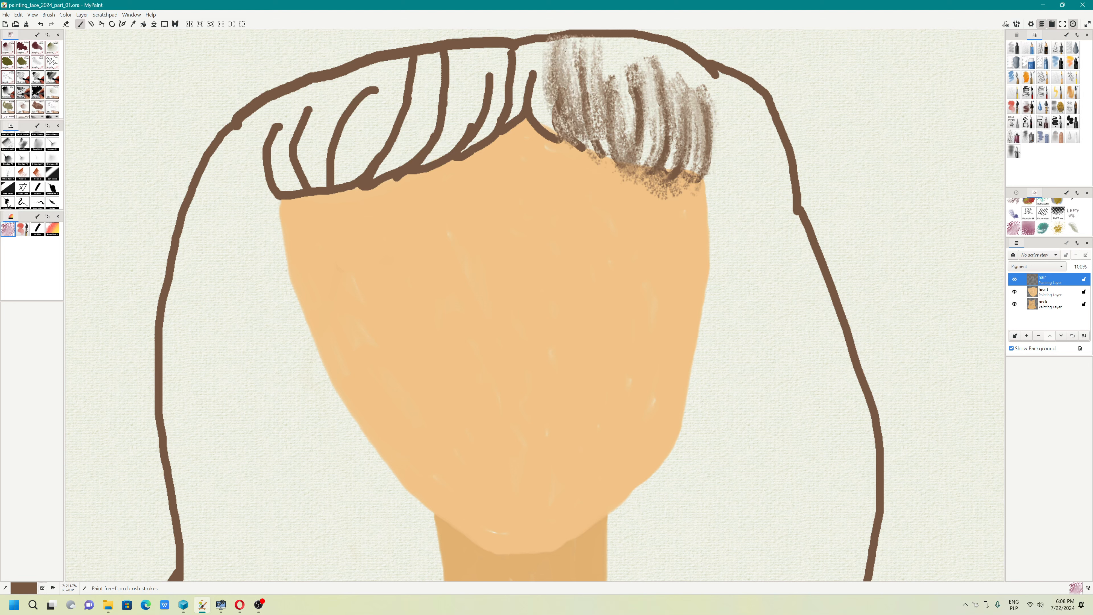
left_click_drag(549, 137, 528, 58)
mouse_move(528, 67)
left_mouse_down()
mouse_move(536, 110)
mouse_move(528, 68)
mouse_move(508, 78)
left_mouse_up()
Step: Set the Opacity of brush b003 to 2.00 and save the brush
right_click(6, 232)
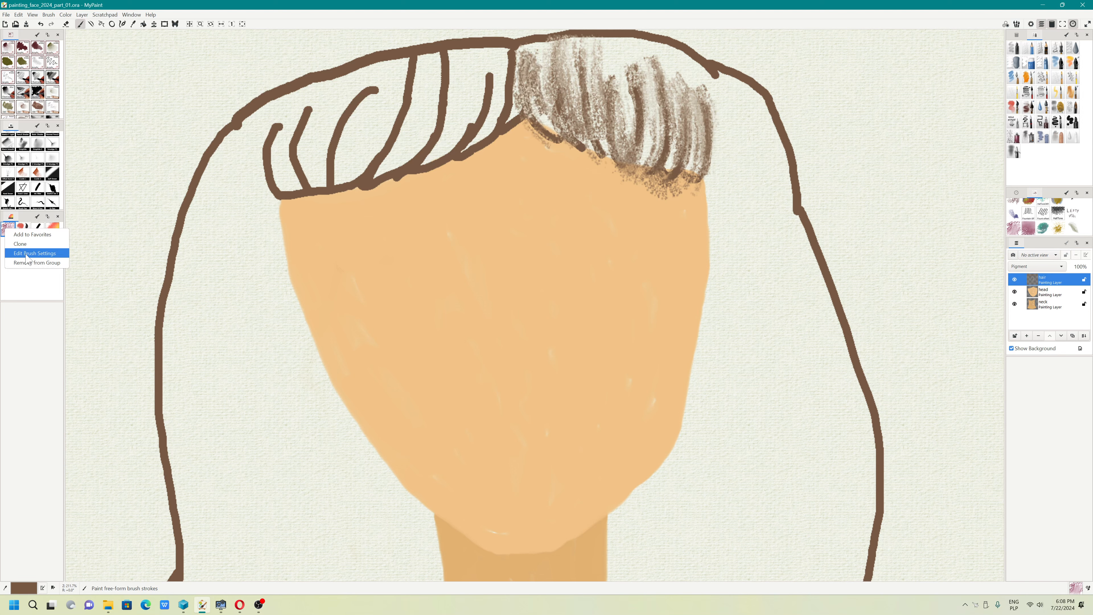
left_click(28, 259)
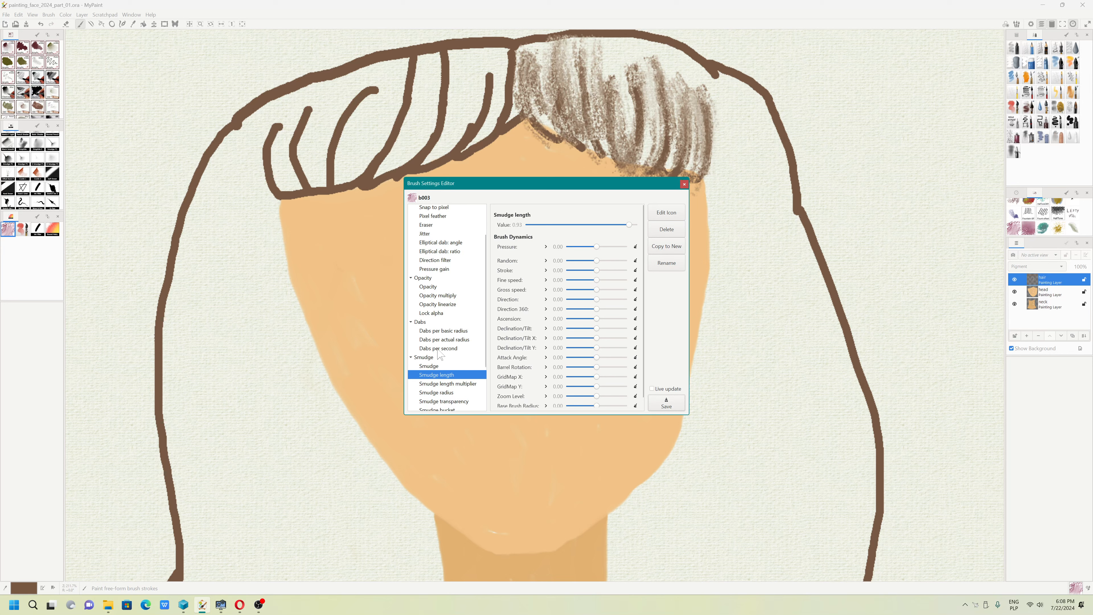
scroll(445, 255, "up", 2)
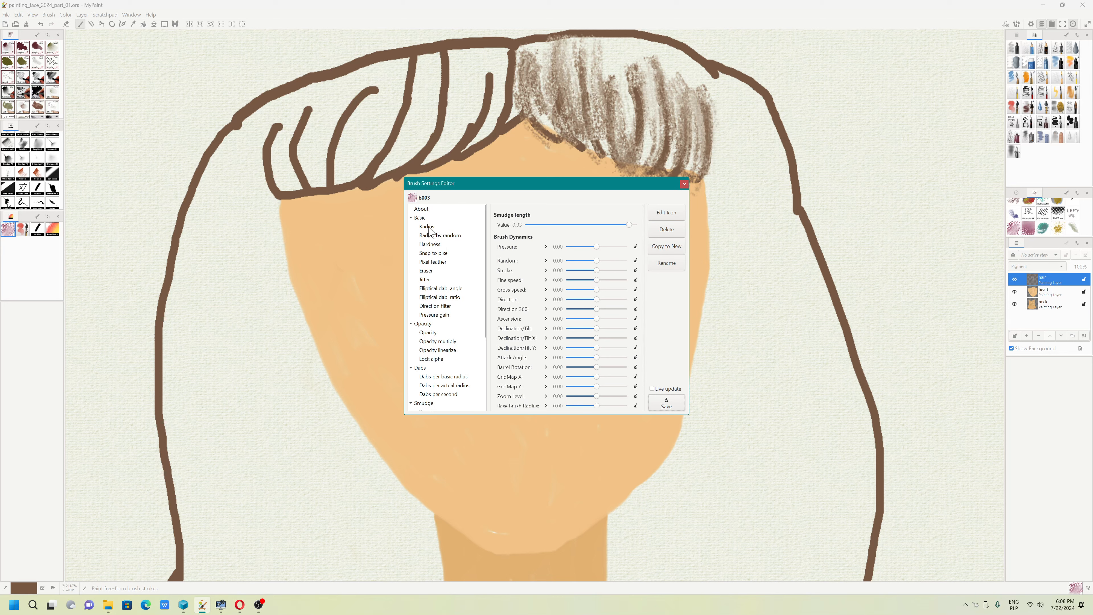
left_click(430, 332)
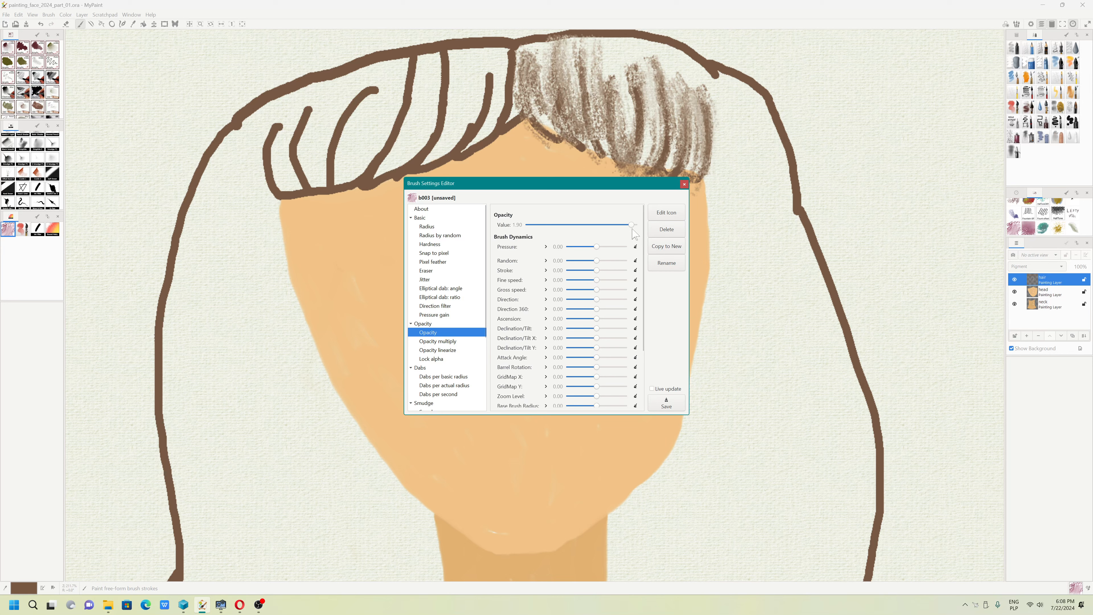
left_click_drag(634, 225, 641, 229)
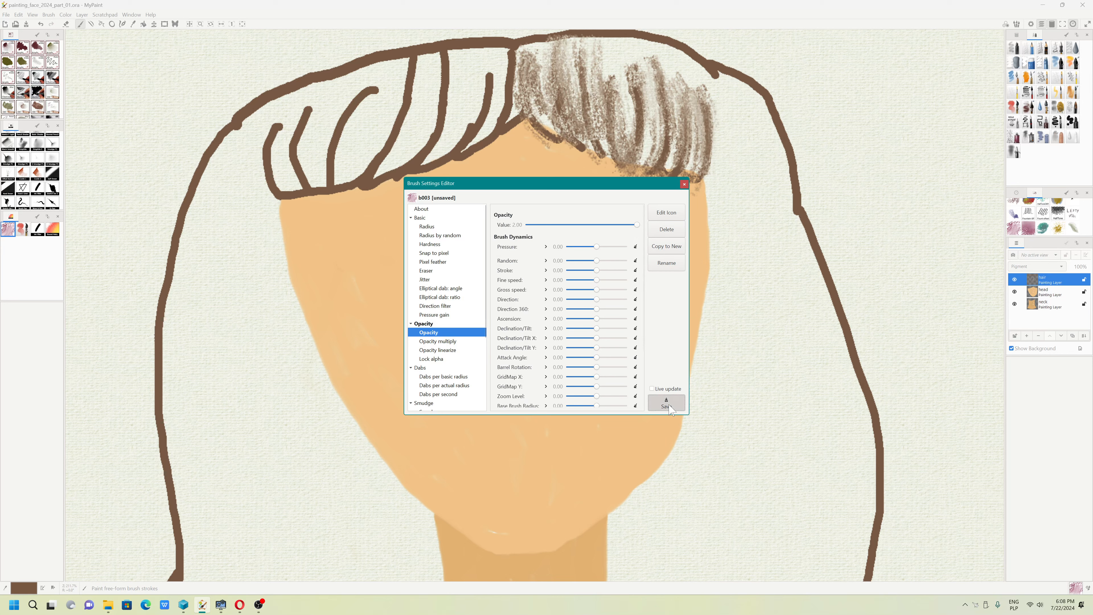
left_click(679, 406)
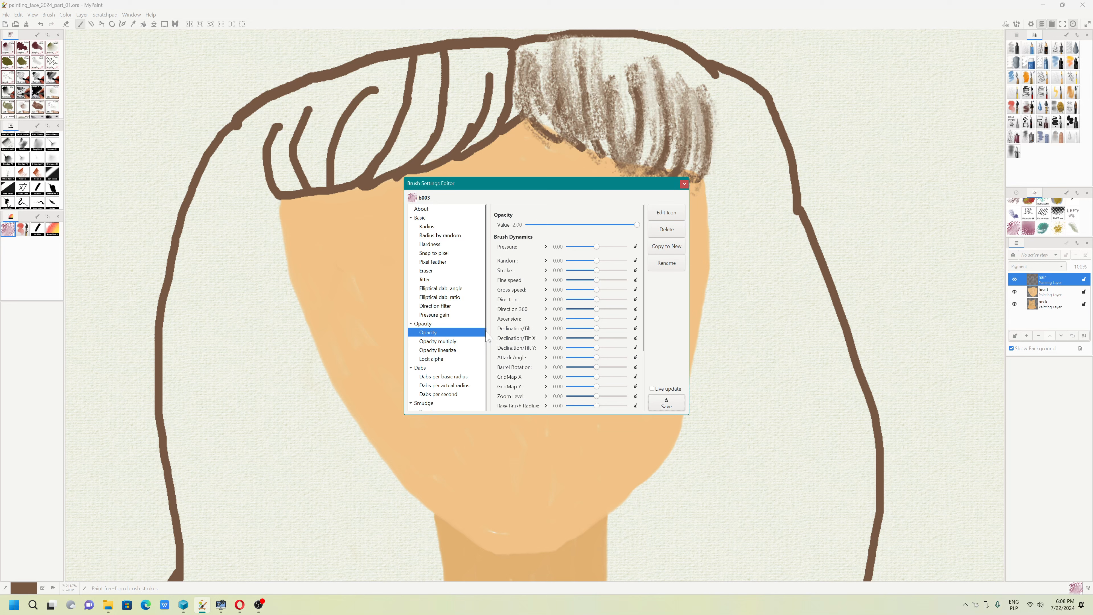
Step: Set the Smudge length of brush b003 to 0.97 and close the Brush Settings Editor
scroll(454, 327, "down", 2)
left_click(436, 374)
left_click_drag(580, 225, 635, 224)
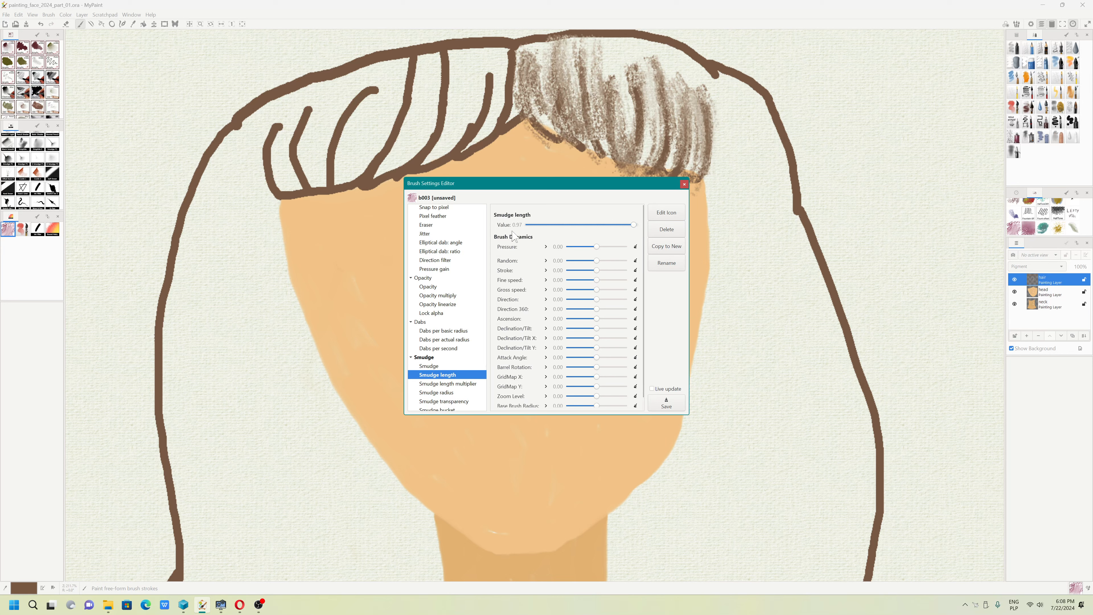
left_click(685, 184)
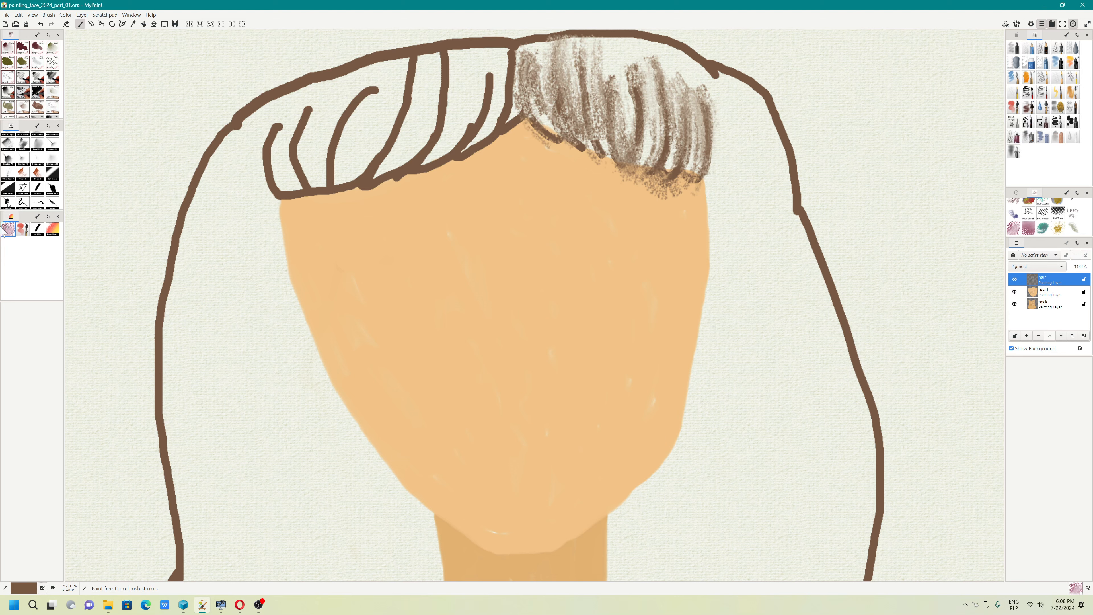
Step: Export the "new" brush group as a zipped brushset named my_brushes_2024 in the "mypaint brushes 2023" folder on drive M
left_click(37, 217)
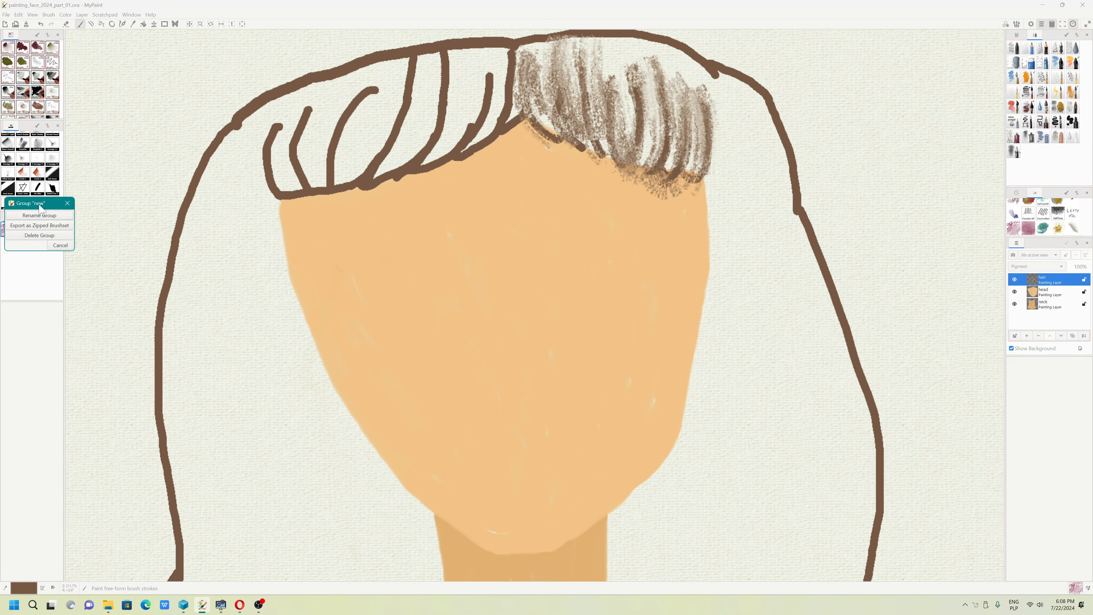
left_click_drag(39, 208, 195, 349)
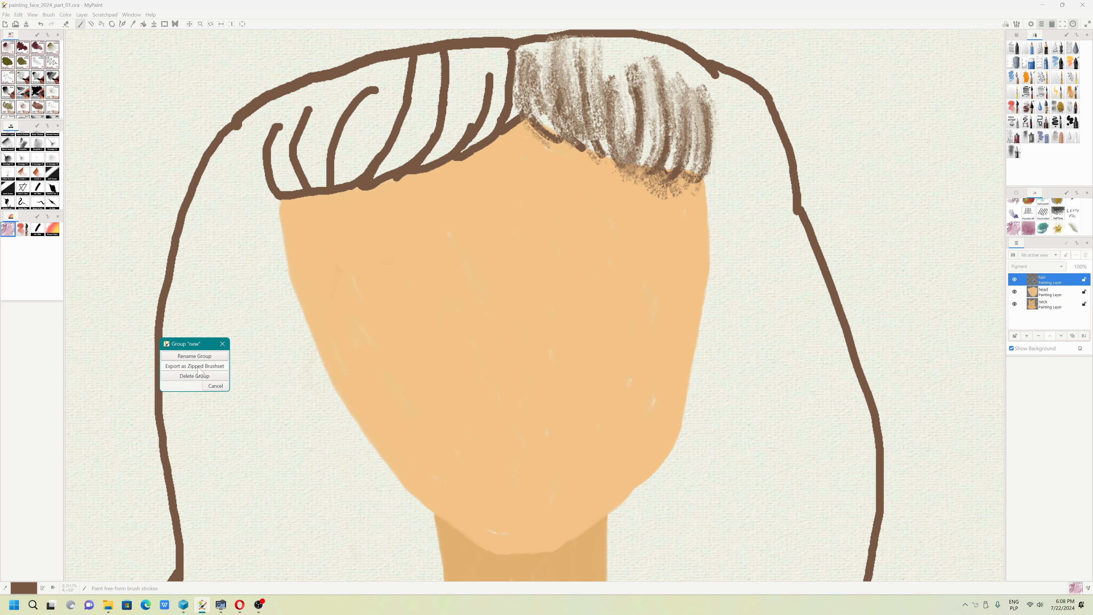
left_click(210, 366)
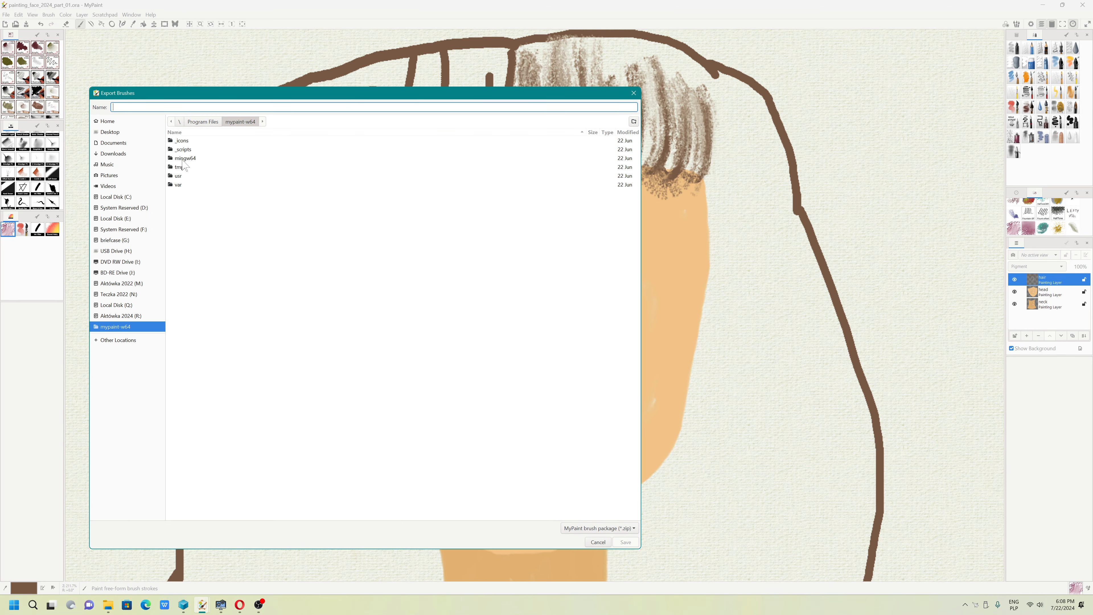
left_click(122, 283)
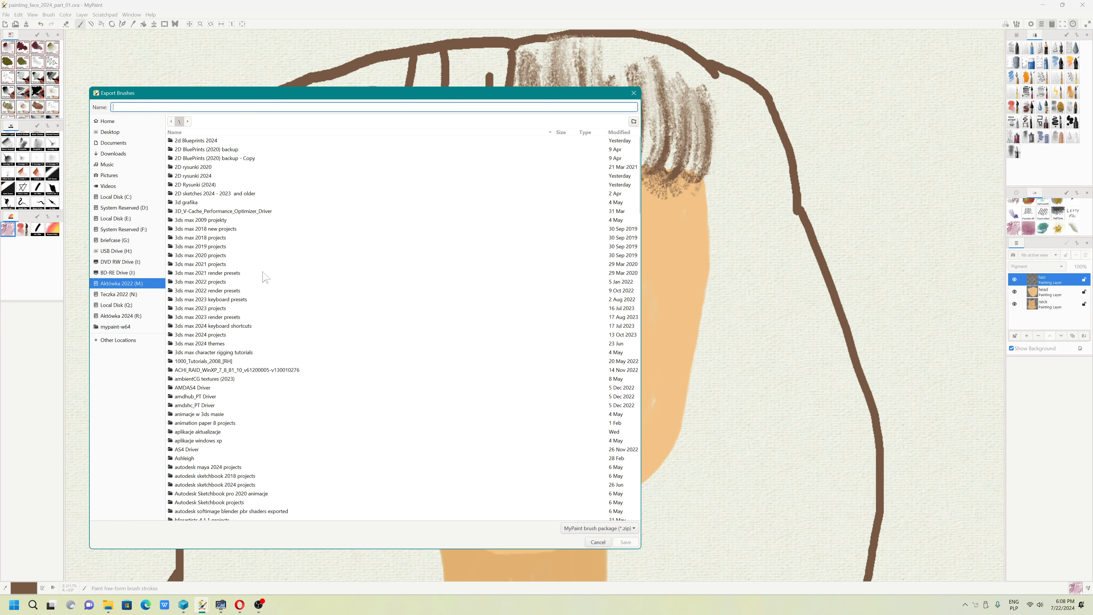
scroll(219, 394, "down", 2)
scroll(219, 393, "down", 20)
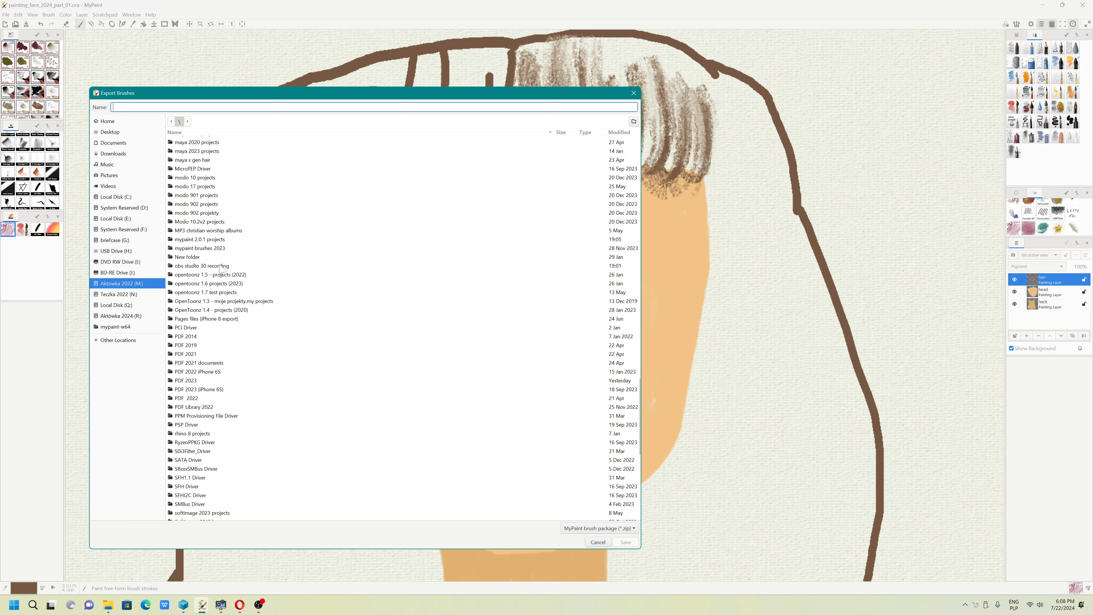
double_click(220, 249)
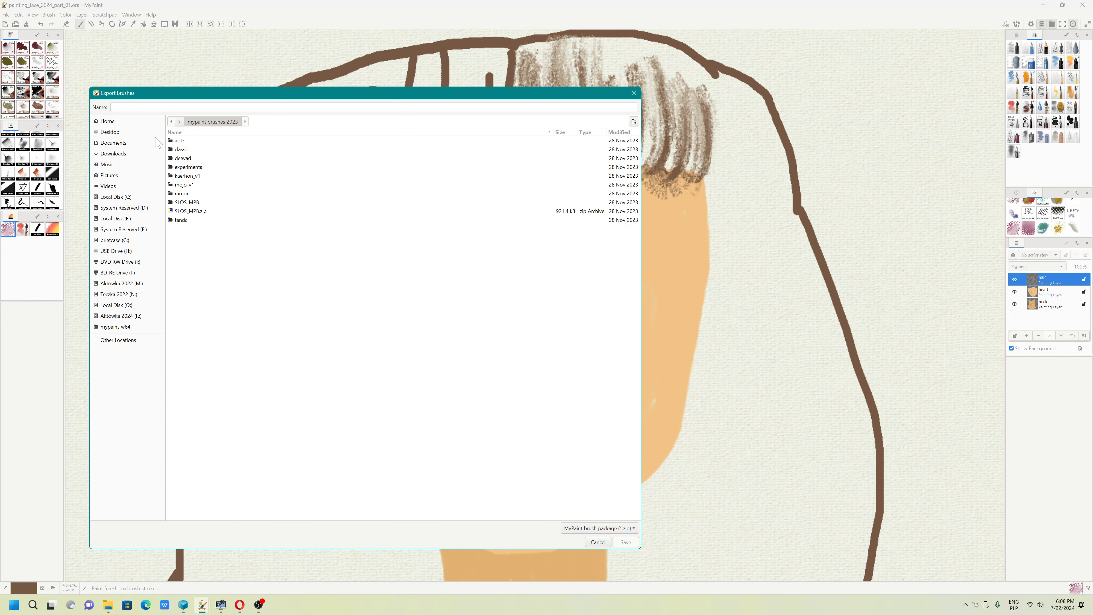
left_click(134, 108)
type("m")
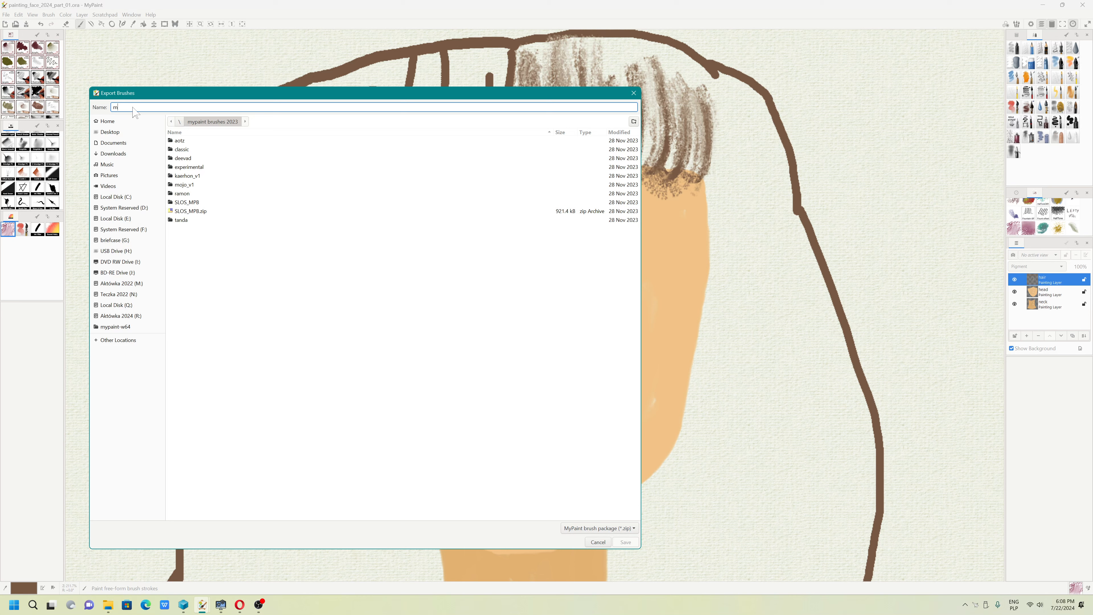
type("y_brushes_2024")
left_click(625, 543)
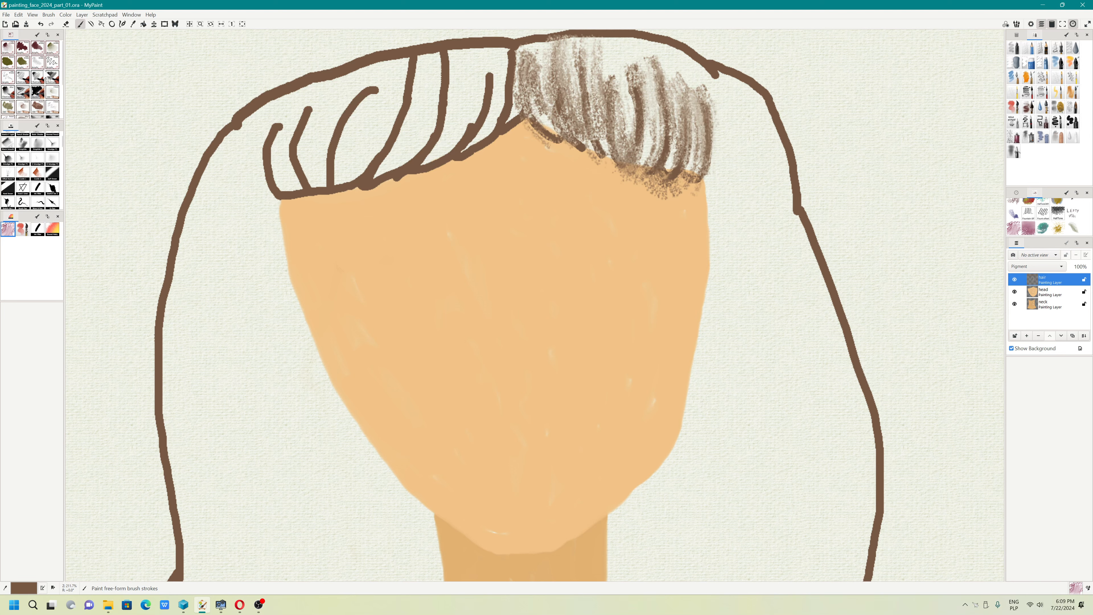
Step: Import the brush package my_brushes_2024.zip and dismiss the overwrite prompts for the group and its brushes
left_click(49, 15)
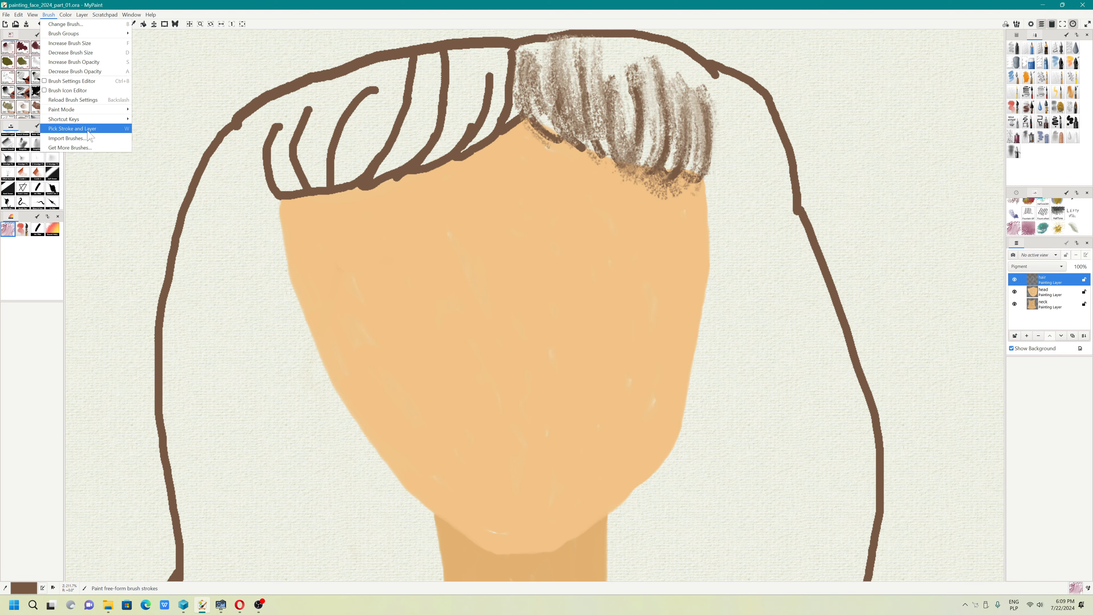
left_click(68, 137)
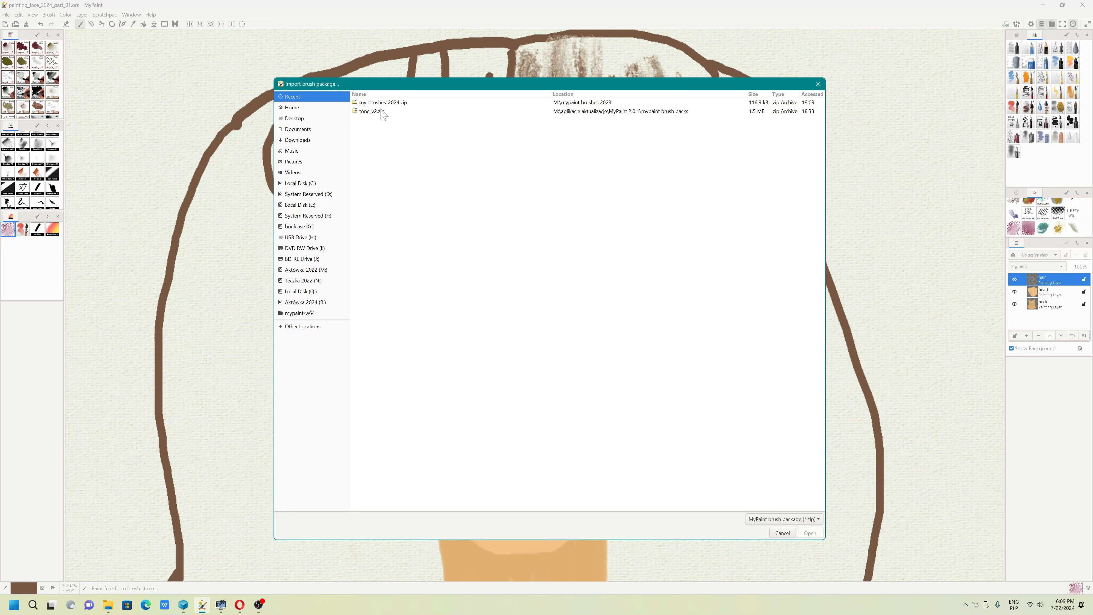
left_click(382, 104)
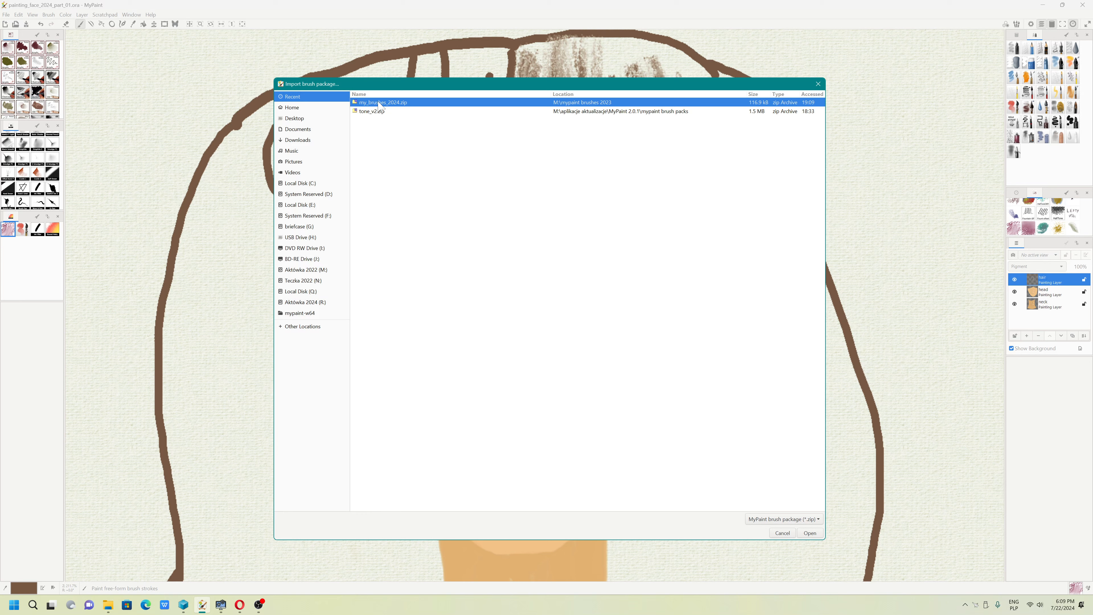
left_click(809, 532)
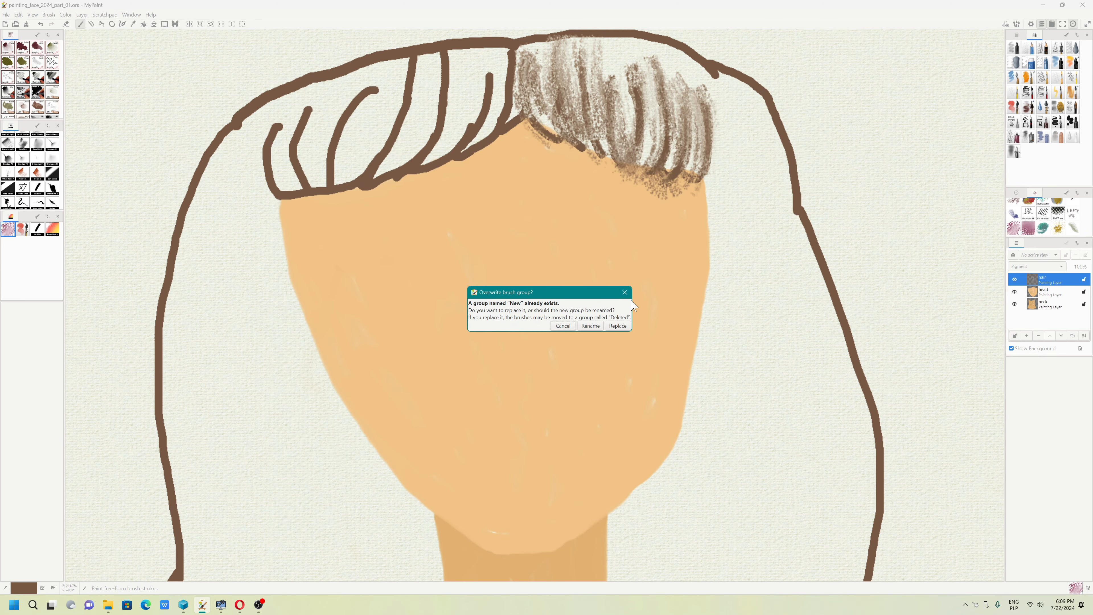
left_click(625, 293)
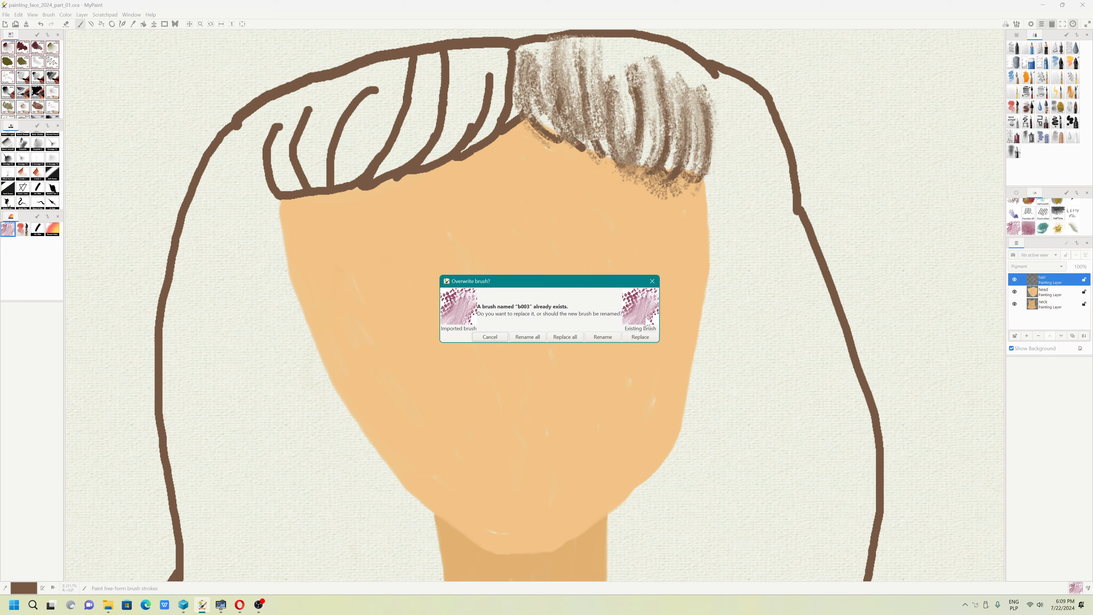
left_click(652, 281)
left_click(651, 281)
left_click(652, 281)
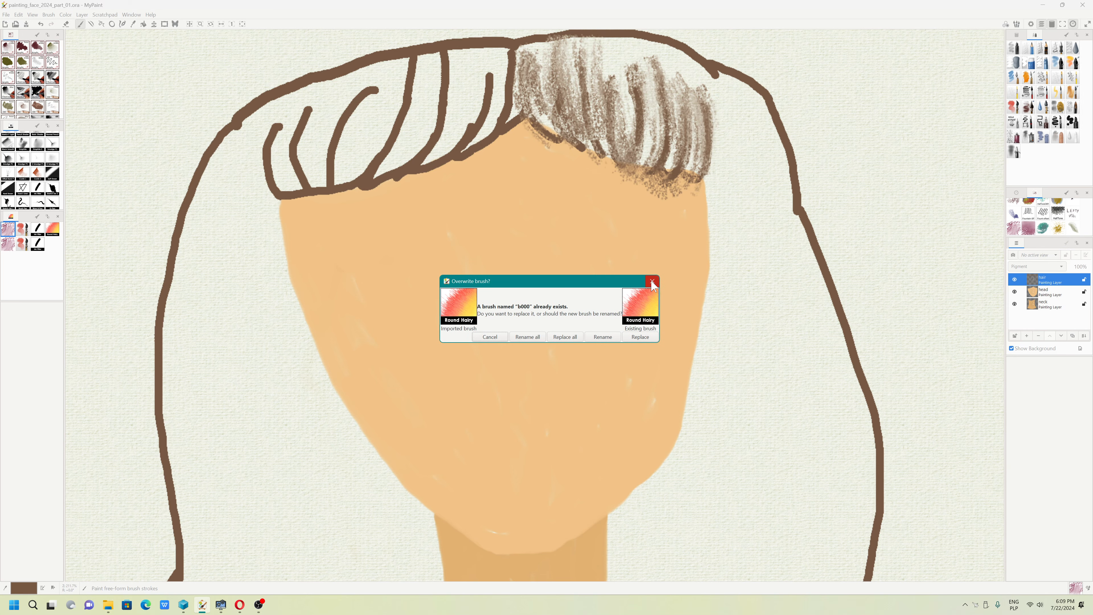
left_click(651, 281)
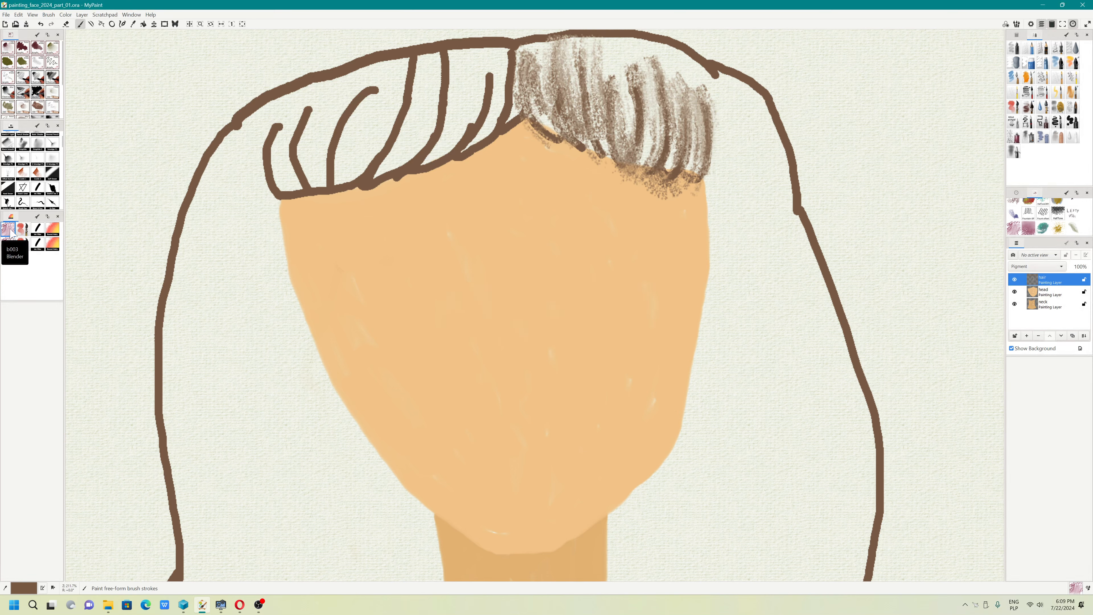
Step: Paint textured brown hair with brush b003 over the outer strands of the left fringe, up to the outer contour
mouse_move(271, 183)
left_mouse_down()
mouse_move(266, 135)
mouse_move(258, 174)
mouse_move(271, 138)
left_mouse_up()
key("ctrl+z")
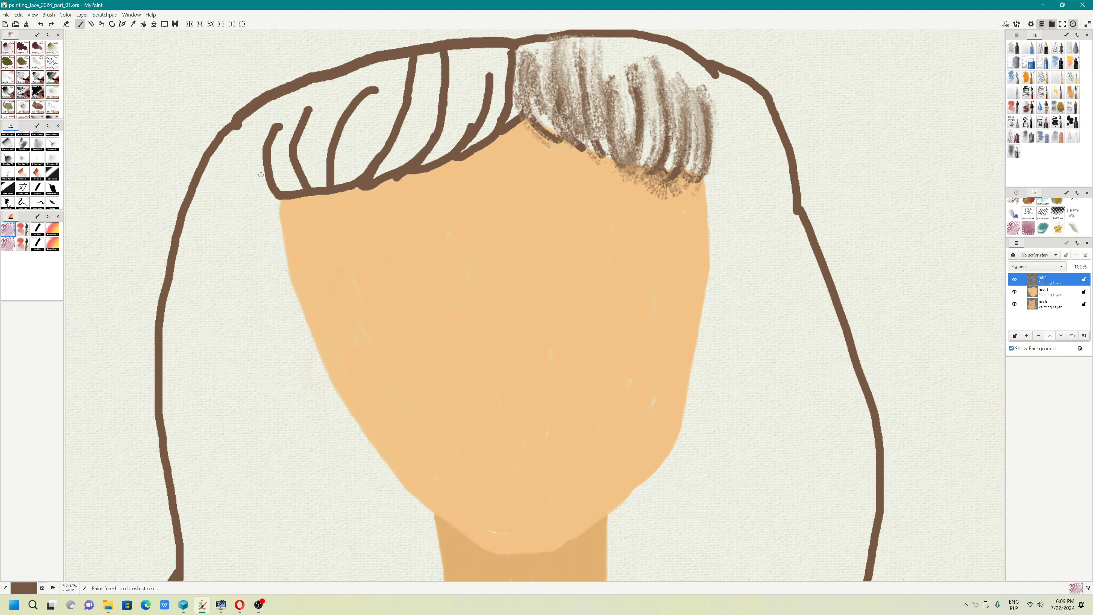
left_click_drag(271, 184, 284, 108)
mouse_move(278, 145)
left_mouse_down()
mouse_move(292, 101)
mouse_move(274, 137)
mouse_move(272, 194)
mouse_move(267, 139)
mouse_move(291, 132)
mouse_move(306, 90)
mouse_move(303, 183)
mouse_move(313, 195)
mouse_move(289, 113)
mouse_move(311, 92)
left_mouse_up()
mouse_move(329, 181)
left_mouse_down()
mouse_move(365, 65)
mouse_move(331, 162)
mouse_move(372, 71)
mouse_move(364, 116)
mouse_move(346, 138)
mouse_move(392, 58)
mouse_move(324, 159)
left_mouse_up()
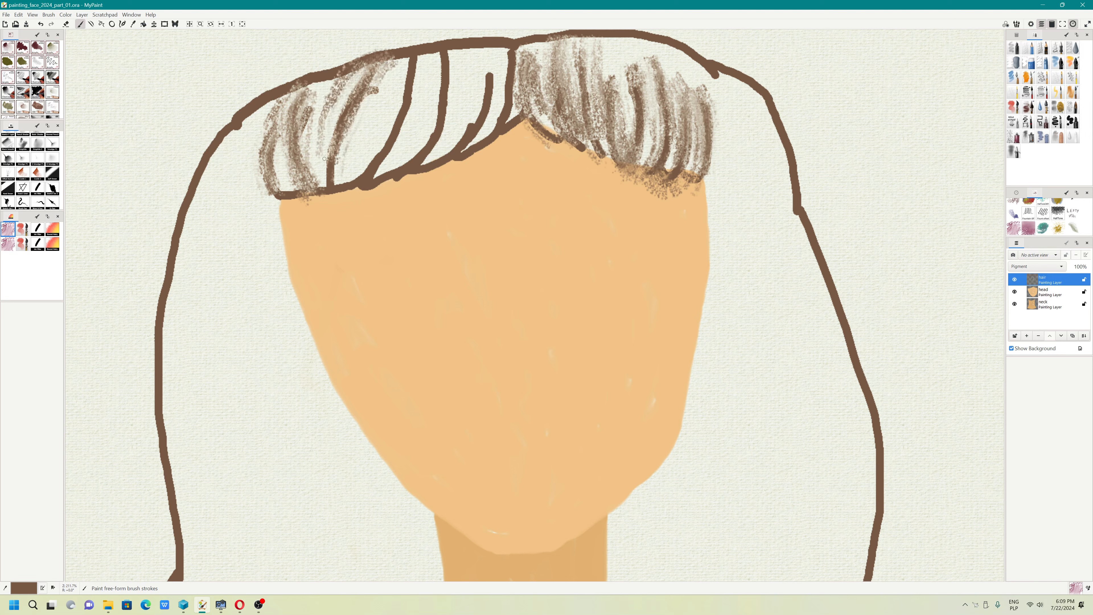
mouse_move(334, 79)
left_mouse_down()
mouse_move(314, 165)
mouse_move(346, 100)
mouse_move(342, 73)
mouse_move(280, 123)
mouse_move(298, 139)
mouse_move(298, 80)
mouse_move(262, 121)
mouse_move(259, 187)
left_mouse_up()
mouse_move(360, 172)
left_mouse_down()
mouse_move(405, 57)
mouse_move(338, 184)
mouse_move(376, 135)
left_mouse_up()
mouse_move(331, 185)
left_mouse_down()
mouse_move(371, 90)
mouse_move(315, 185)
mouse_move(322, 99)
left_mouse_up()
left_click_drag(299, 193, 276, 94)
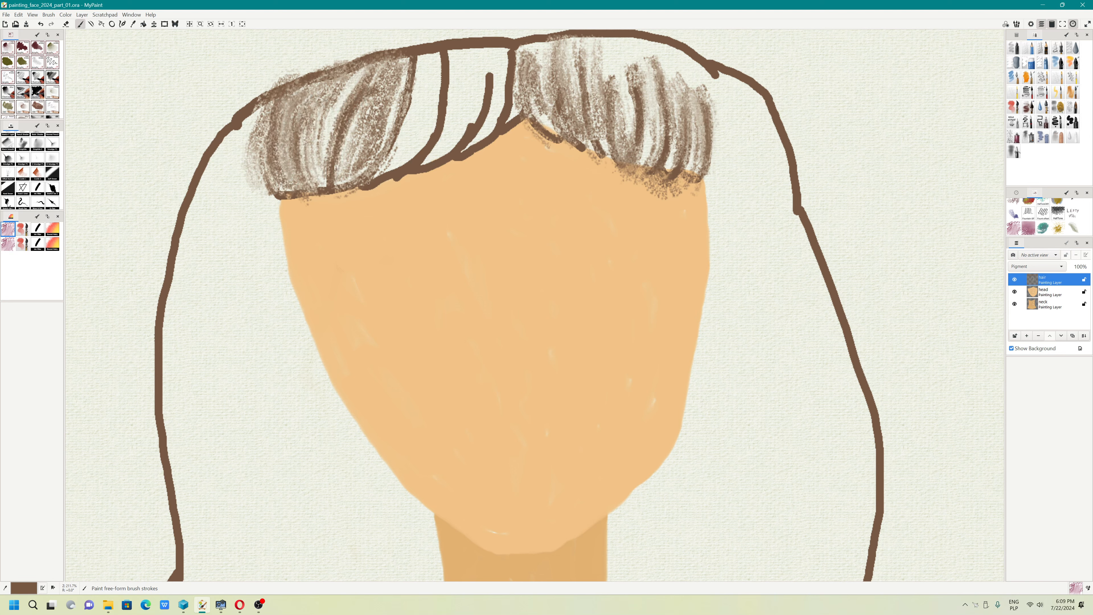
Step: Continue the textured brown hair across the rest of the left fringe and over the central parting line
mouse_move(368, 182)
left_mouse_down()
mouse_move(429, 128)
mouse_move(447, 67)
left_mouse_up()
mouse_move(417, 165)
left_mouse_down()
mouse_move(453, 53)
mouse_move(425, 124)
mouse_move(395, 161)
mouse_move(424, 62)
left_mouse_up()
mouse_move(415, 130)
left_mouse_down()
mouse_move(426, 68)
mouse_move(426, 140)
mouse_move(414, 163)
mouse_move(469, 132)
mouse_move(490, 40)
left_mouse_up()
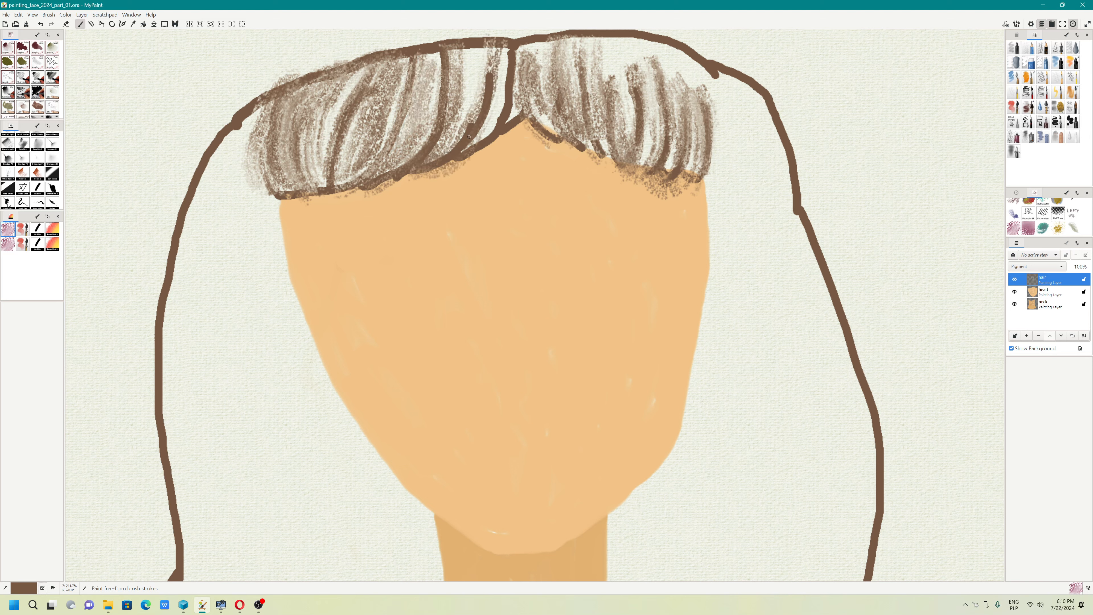
left_click_drag(462, 157, 512, 96)
mouse_move(464, 138)
left_mouse_down()
mouse_move(505, 61)
mouse_move(483, 54)
left_mouse_up()
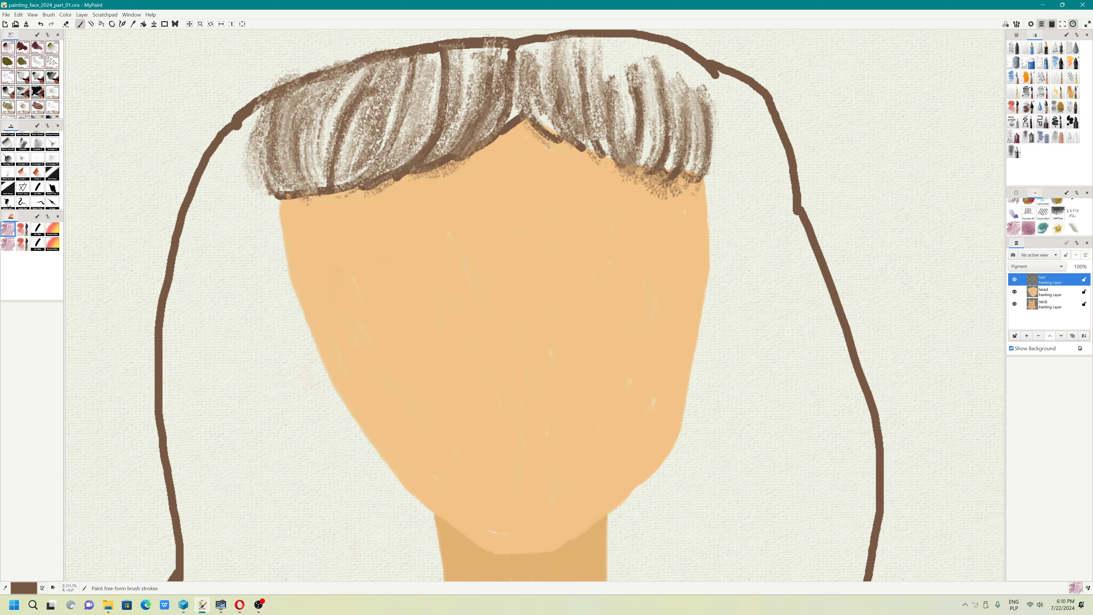
left_click_drag(437, 166, 451, 60)
left_click_drag(482, 133, 515, 58)
left_click_drag(521, 117, 522, 49)
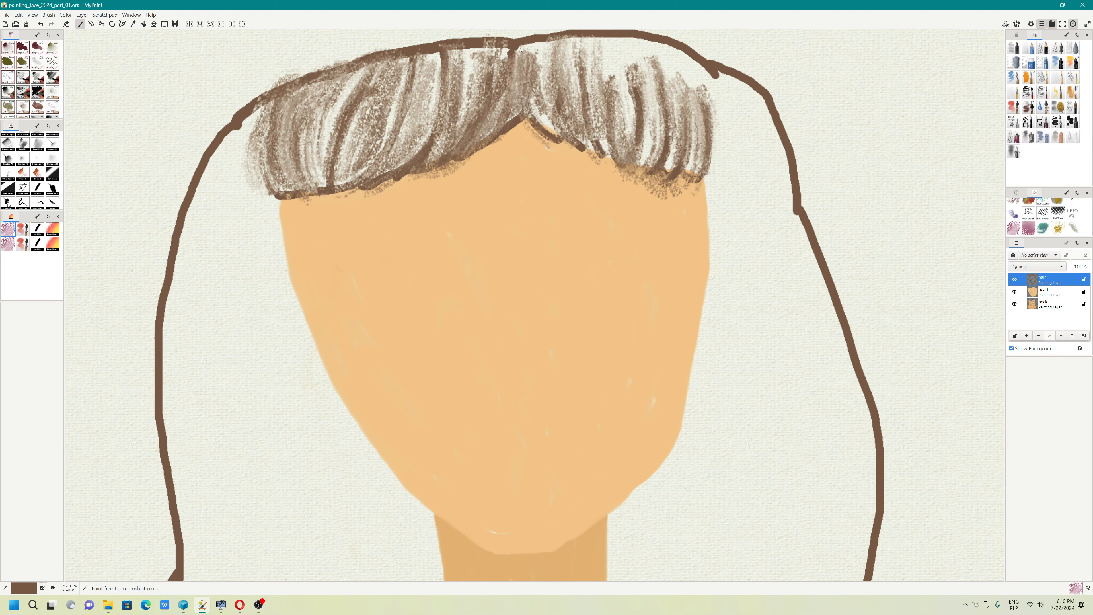
Step: Soften the right fringe's lower edge beside the parting and add more textured strands up to the outer contour
left_click_drag(526, 117, 577, 145)
left_click_drag(615, 151, 596, 92)
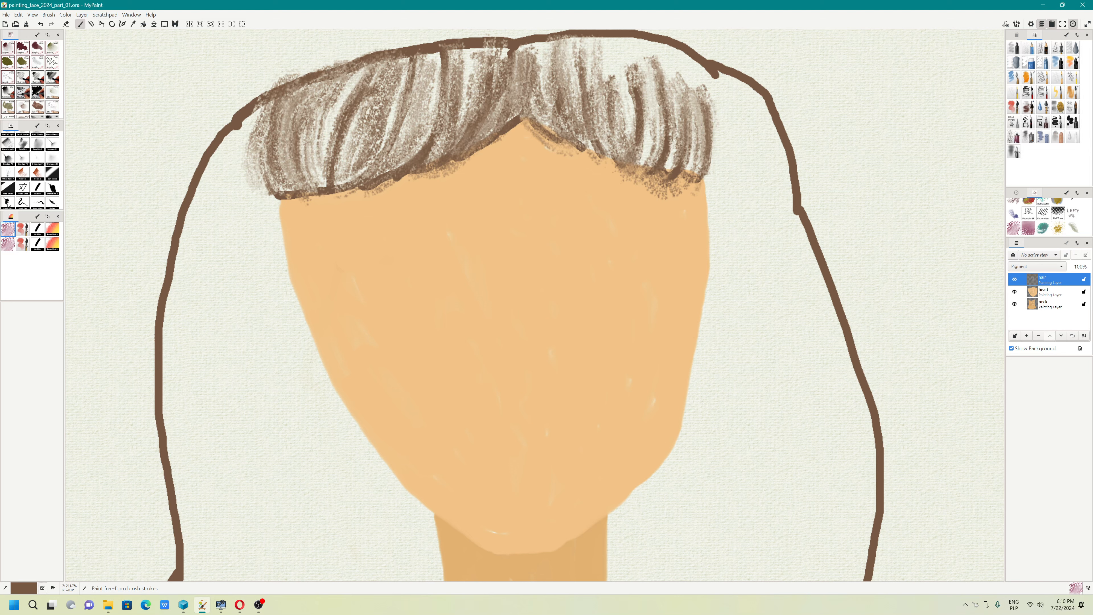
left_click_drag(650, 159, 649, 82)
mouse_move(688, 170)
left_mouse_down()
mouse_move(693, 97)
mouse_move(691, 47)
left_mouse_up()
mouse_move(679, 107)
left_mouse_down()
mouse_move(648, 30)
mouse_move(660, 87)
mouse_move(632, 53)
left_mouse_up()
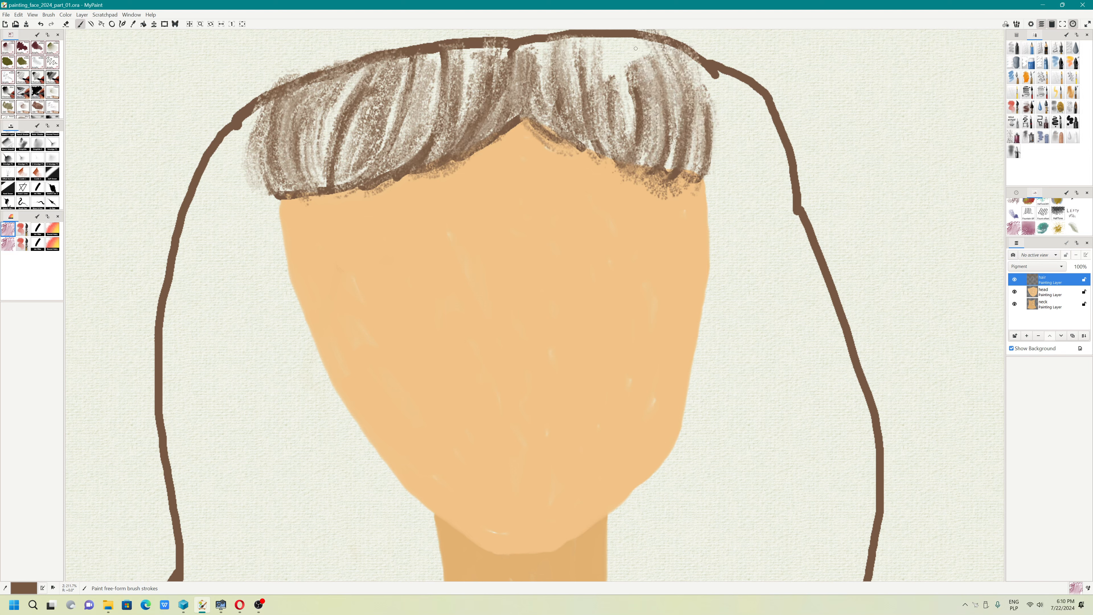
Step: Paint textured strokes along the upper contour and lower edge of the fringe and fill gaps on both sides of the parting
mouse_move(636, 108)
left_mouse_down()
mouse_move(616, 52)
mouse_move(669, 45)
mouse_move(599, 39)
mouse_move(583, 52)
mouse_move(613, 80)
mouse_move(600, 129)
mouse_move(621, 104)
mouse_move(603, 95)
mouse_move(509, 122)
left_mouse_up()
mouse_move(518, 125)
left_mouse_down()
mouse_move(610, 98)
mouse_move(519, 119)
mouse_move(423, 125)
left_mouse_up()
left_click_drag(481, 105, 501, 107)
mouse_move(502, 107)
left_mouse_down()
mouse_move(395, 108)
mouse_move(358, 129)
left_mouse_up()
mouse_move(358, 129)
left_mouse_down()
mouse_move(451, 104)
mouse_move(386, 153)
mouse_move(363, 126)
mouse_move(285, 161)
mouse_move(305, 213)
left_mouse_up()
mouse_move(429, 206)
left_mouse_down()
mouse_move(531, 151)
mouse_move(554, 189)
mouse_move(529, 173)
mouse_move(690, 221)
mouse_move(689, 144)
left_mouse_up()
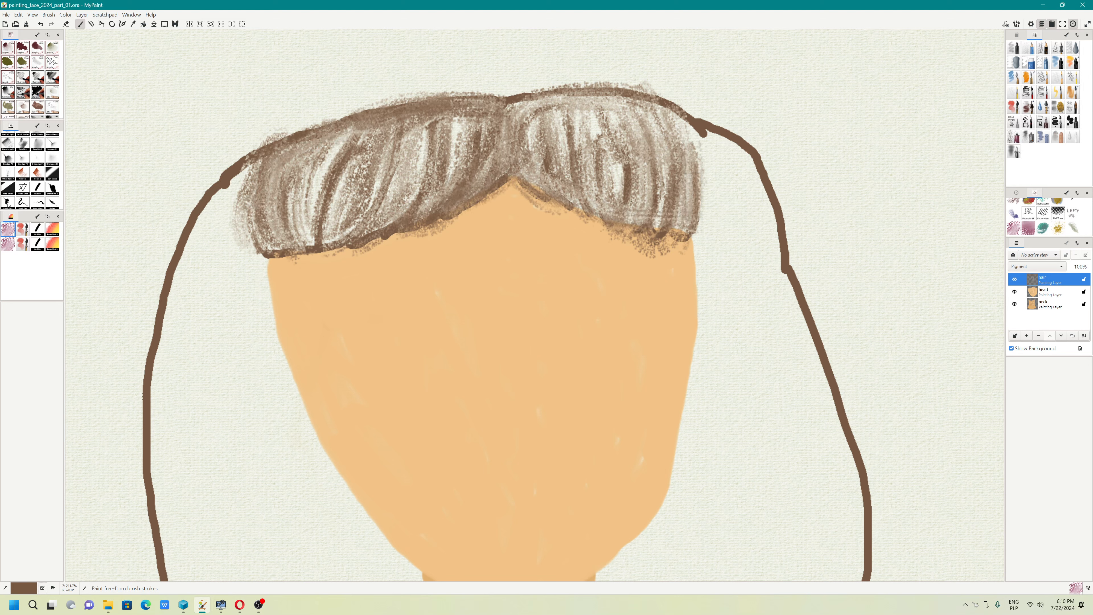
mouse_move(629, 202)
left_mouse_down()
mouse_move(623, 132)
mouse_move(596, 181)
left_mouse_up()
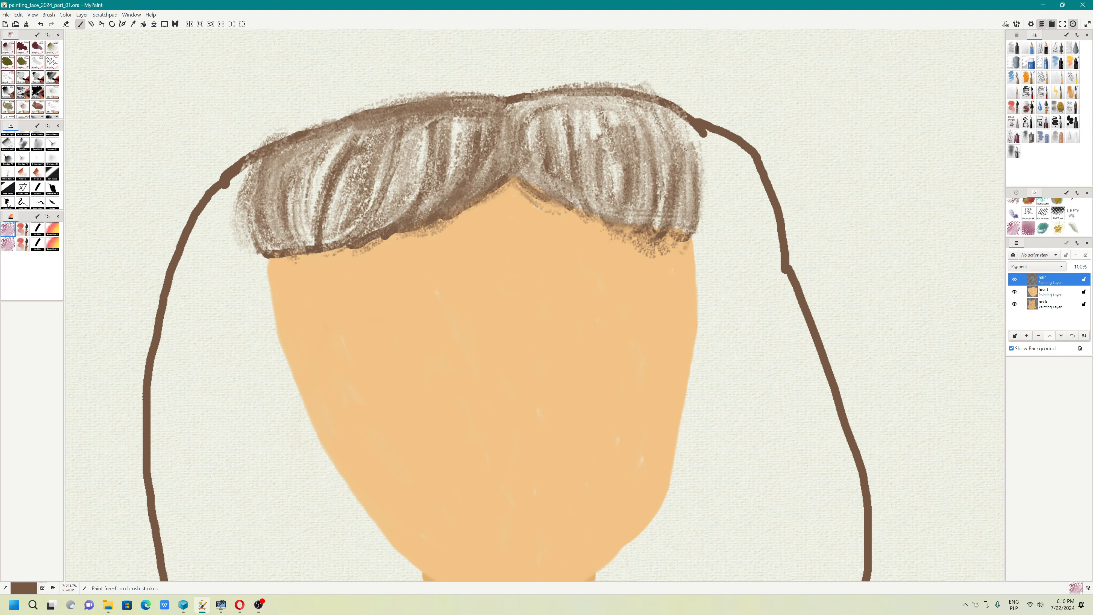
Step: Add a layer in Multiply mode above the hair layer and paint solid brown over most of the left fringe
left_click(1027, 336)
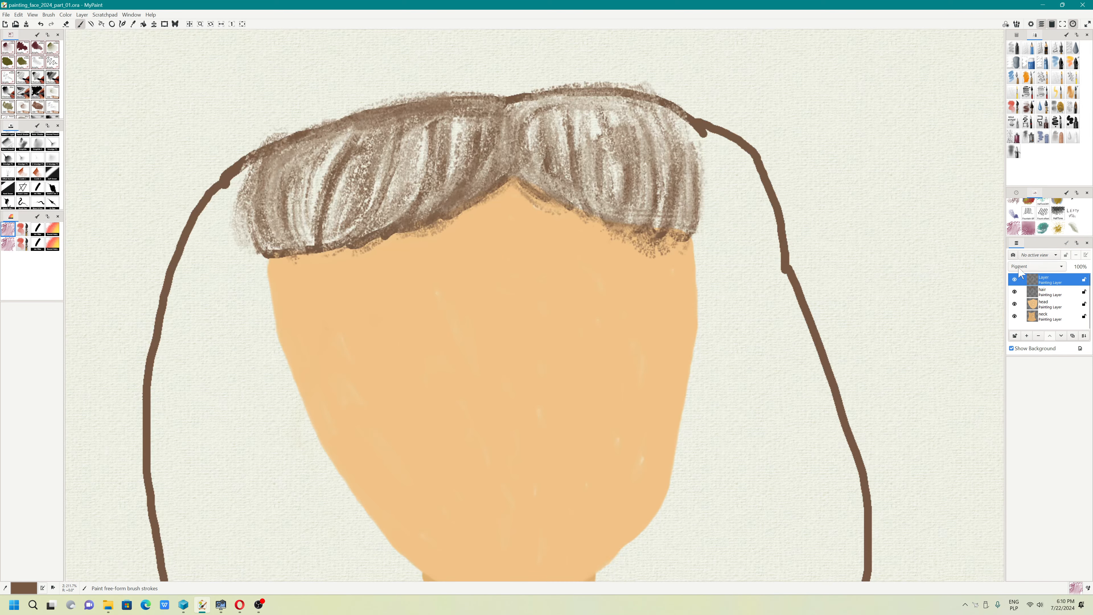
left_click(1022, 267)
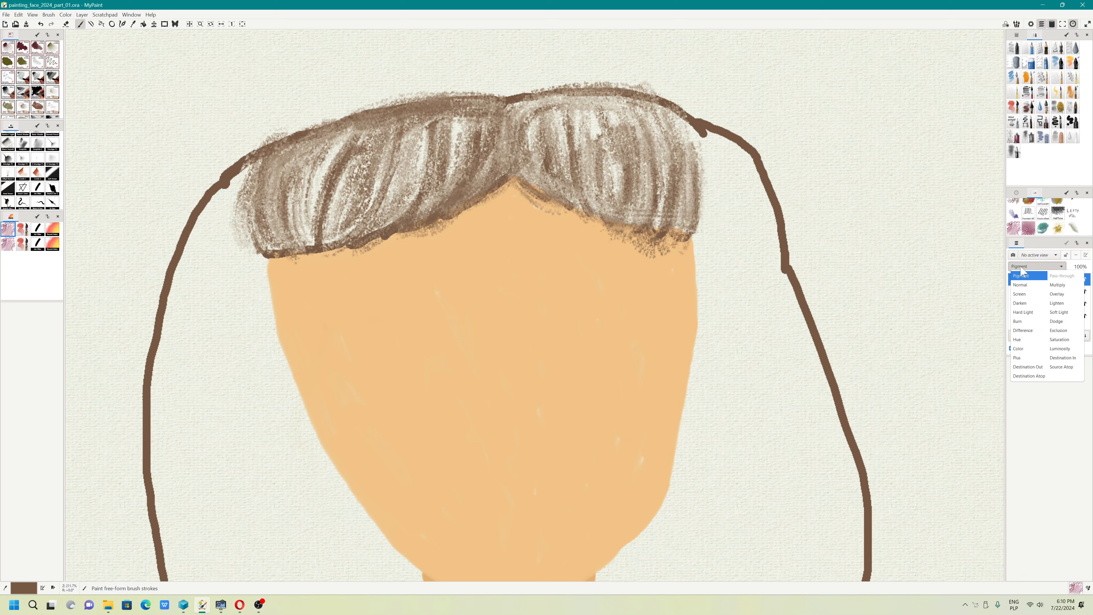
left_click(1063, 285)
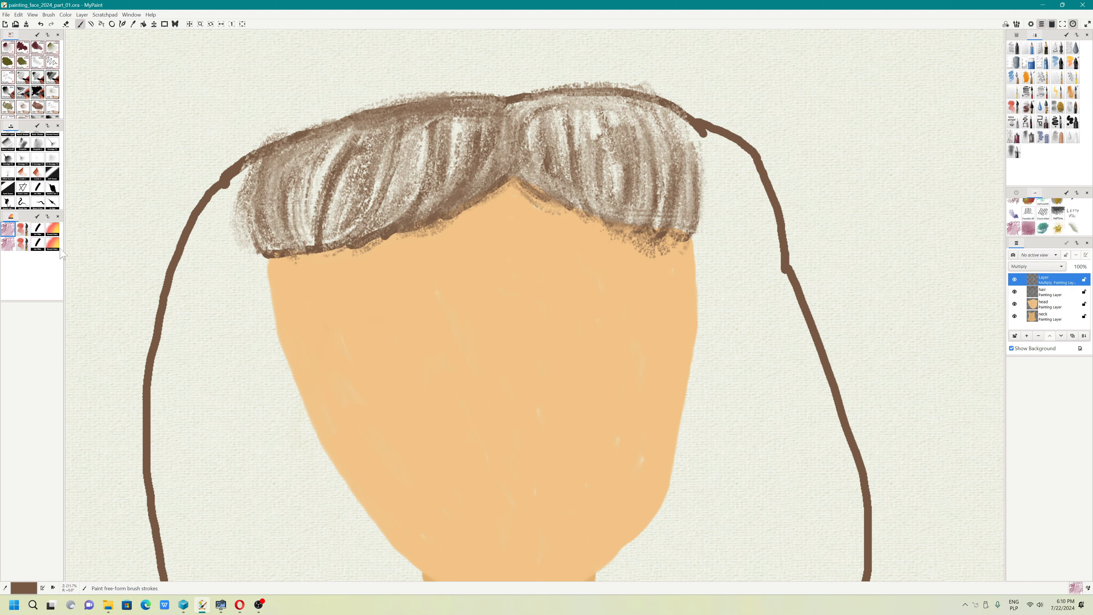
left_click(38, 232)
mouse_move(342, 184)
left_mouse_down()
mouse_move(304, 221)
mouse_move(331, 183)
mouse_move(298, 220)
mouse_move(257, 239)
mouse_move(301, 238)
mouse_move(275, 252)
mouse_move(343, 232)
mouse_move(365, 221)
mouse_move(299, 223)
mouse_move(371, 214)
mouse_move(377, 192)
mouse_move(416, 175)
mouse_move(365, 215)
mouse_move(400, 185)
mouse_move(411, 200)
mouse_move(379, 226)
mouse_move(385, 187)
mouse_move(363, 230)
mouse_move(326, 237)
mouse_move(386, 224)
mouse_move(328, 247)
mouse_move(286, 244)
mouse_move(362, 159)
mouse_move(257, 242)
mouse_move(240, 235)
mouse_move(252, 198)
mouse_move(250, 238)
mouse_move(247, 203)
mouse_move(238, 242)
mouse_move(246, 200)
mouse_move(253, 222)
mouse_move(334, 163)
mouse_move(302, 207)
mouse_move(297, 197)
mouse_move(364, 155)
mouse_move(359, 175)
mouse_move(380, 179)
mouse_move(363, 208)
mouse_move(386, 223)
mouse_move(438, 200)
mouse_move(417, 223)
mouse_move(353, 243)
mouse_move(407, 222)
mouse_move(456, 181)
mouse_move(429, 208)
mouse_move(460, 154)
mouse_move(441, 184)
mouse_move(453, 178)
mouse_move(384, 223)
mouse_move(427, 169)
mouse_move(388, 194)
mouse_move(358, 191)
mouse_move(359, 166)
mouse_move(337, 175)
mouse_move(389, 132)
mouse_move(334, 167)
mouse_move(280, 181)
mouse_move(348, 137)
mouse_move(276, 194)
mouse_move(259, 184)
mouse_move(256, 173)
mouse_move(340, 127)
mouse_move(348, 172)
mouse_move(447, 129)
mouse_move(426, 159)
mouse_move(434, 189)
mouse_move(466, 208)
left_mouse_up()
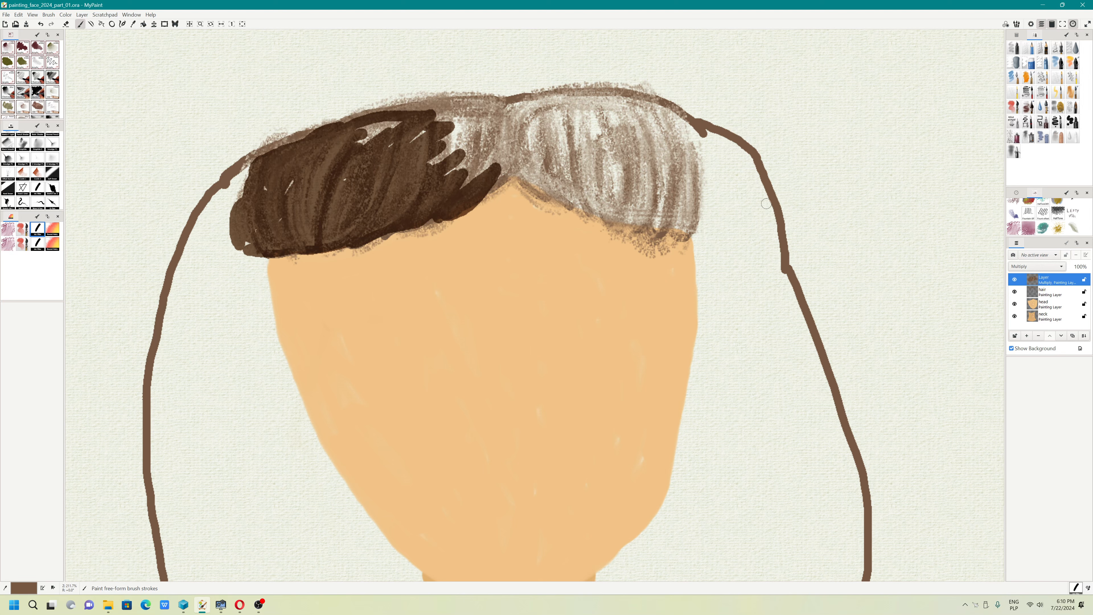
Step: Rename the new Multiply layer as top_hair
double_click(1052, 282)
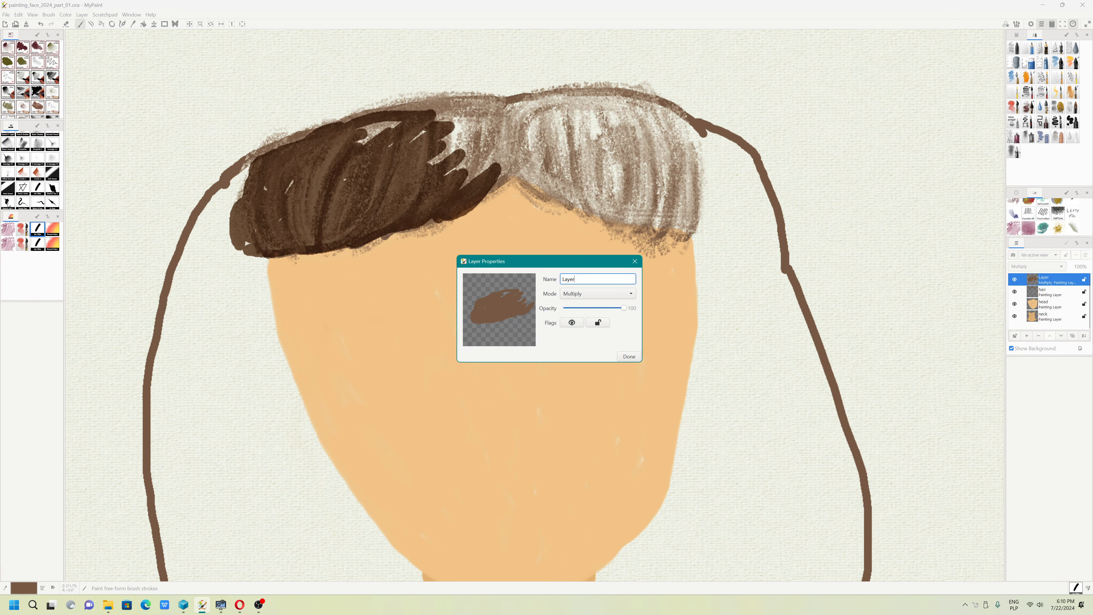
key("ctrl+a")
type("top_ha")
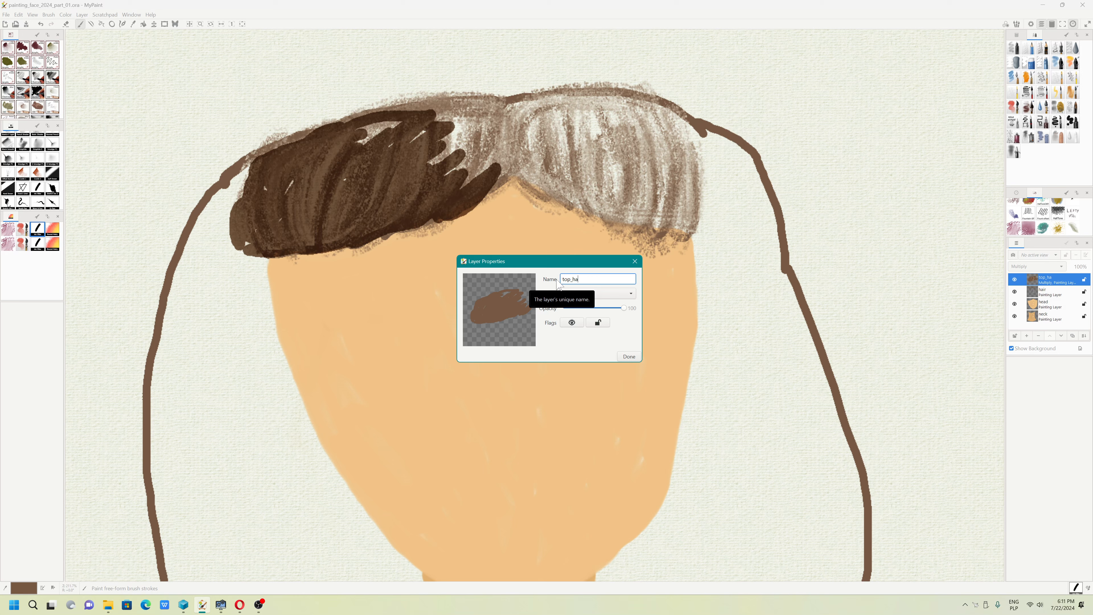
type("ir")
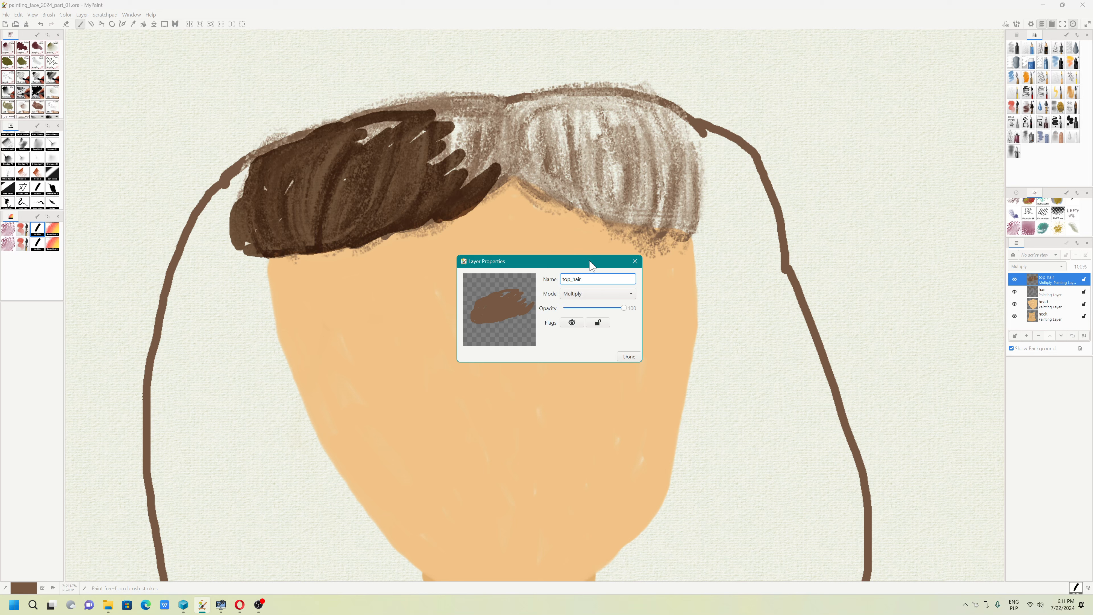
left_click(629, 356)
Step: Extend the solid brown on the top_hair layer across the remaining left fringe to the central parting
mouse_move(466, 177)
left_mouse_down()
mouse_move(526, 154)
mouse_move(483, 192)
left_mouse_up()
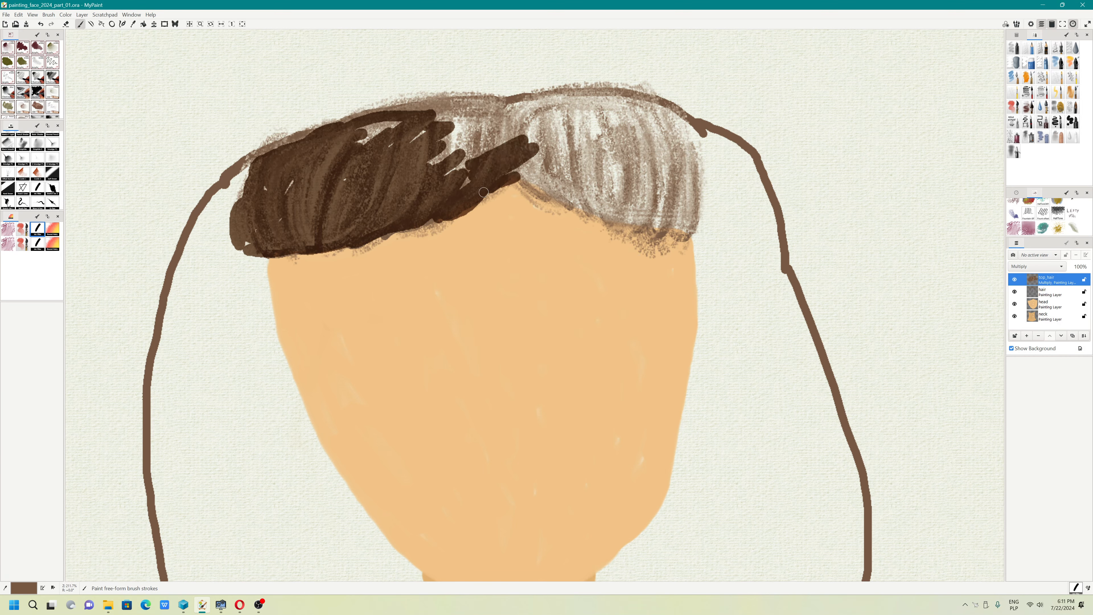
left_click(1013, 279)
left_click(1014, 279)
right_click(1067, 285)
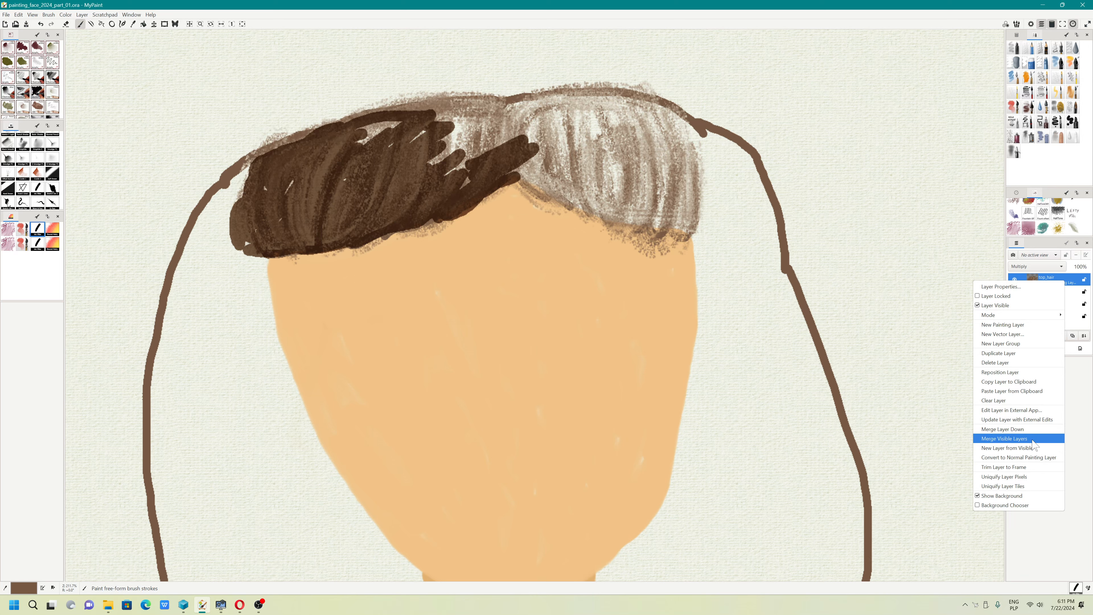
left_click(1079, 425)
mouse_move(499, 146)
left_mouse_down()
mouse_move(447, 190)
mouse_move(411, 172)
mouse_move(417, 149)
mouse_move(403, 133)
mouse_move(365, 151)
mouse_move(351, 139)
mouse_move(365, 124)
mouse_move(306, 149)
mouse_move(313, 177)
mouse_move(453, 117)
mouse_move(431, 151)
mouse_move(482, 149)
mouse_move(531, 175)
mouse_move(456, 185)
left_mouse_up()
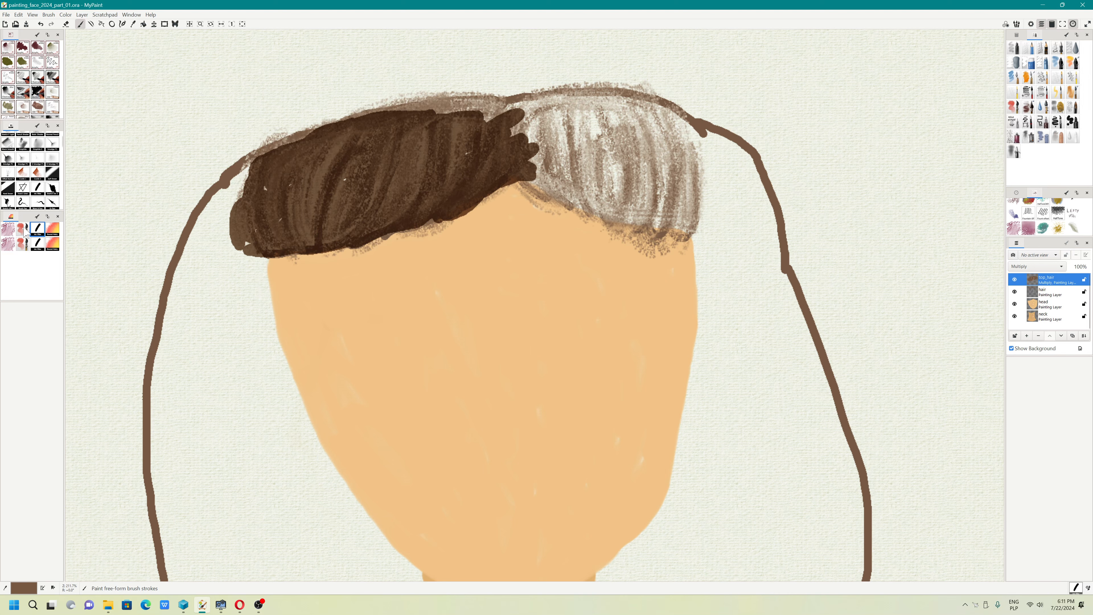
Step: Paint textured brown strokes along the lower edge of the left fringe on the top_hair layer
left_click(11, 229)
mouse_move(448, 211)
left_mouse_down()
mouse_move(401, 235)
mouse_move(304, 257)
mouse_move(417, 222)
mouse_move(343, 257)
mouse_move(308, 259)
mouse_move(447, 204)
mouse_move(407, 227)
mouse_move(448, 199)
mouse_move(399, 234)
mouse_move(469, 214)
mouse_move(391, 240)
mouse_move(443, 210)
mouse_move(300, 262)
mouse_move(328, 231)
mouse_move(296, 257)
mouse_move(314, 228)
mouse_move(281, 253)
left_mouse_up()
key("ctrl+z")
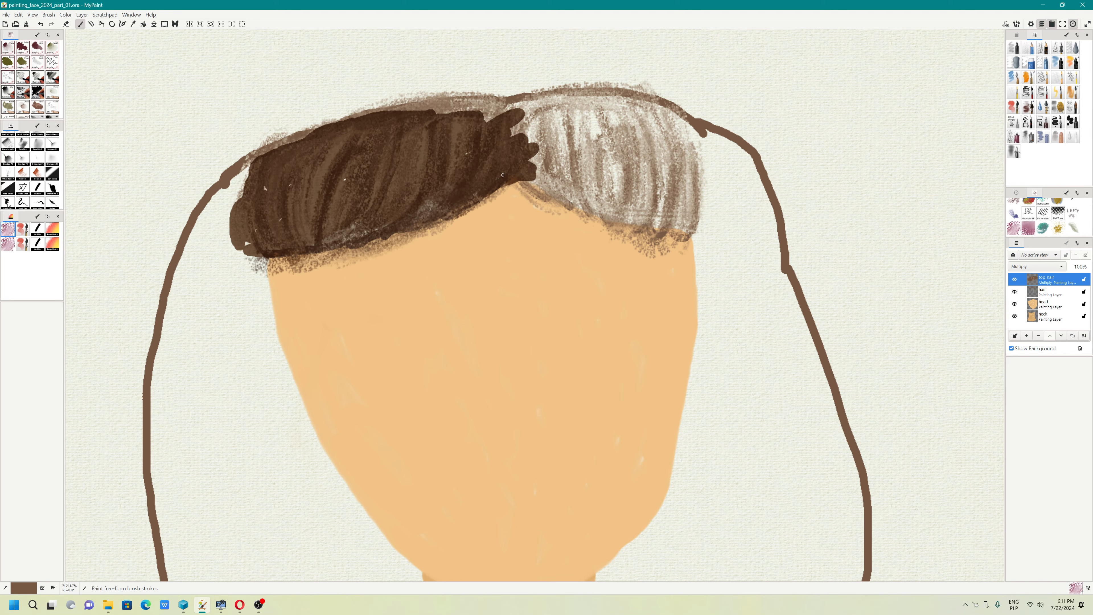
Step: Hide and reshow the neck, head, hair and top_hair layers one by one to check their contents, and save the file
scroll(451, 204, "down", 4)
scroll(425, 223, "up", 1)
scroll(425, 224, "up", 1)
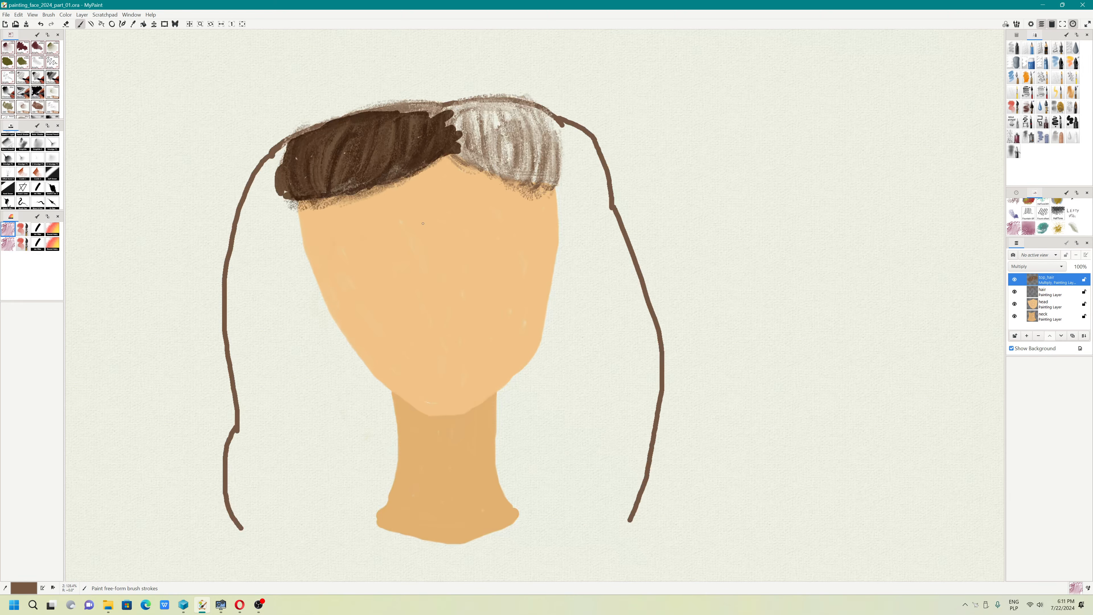
left_click(1018, 319)
left_click(1014, 316)
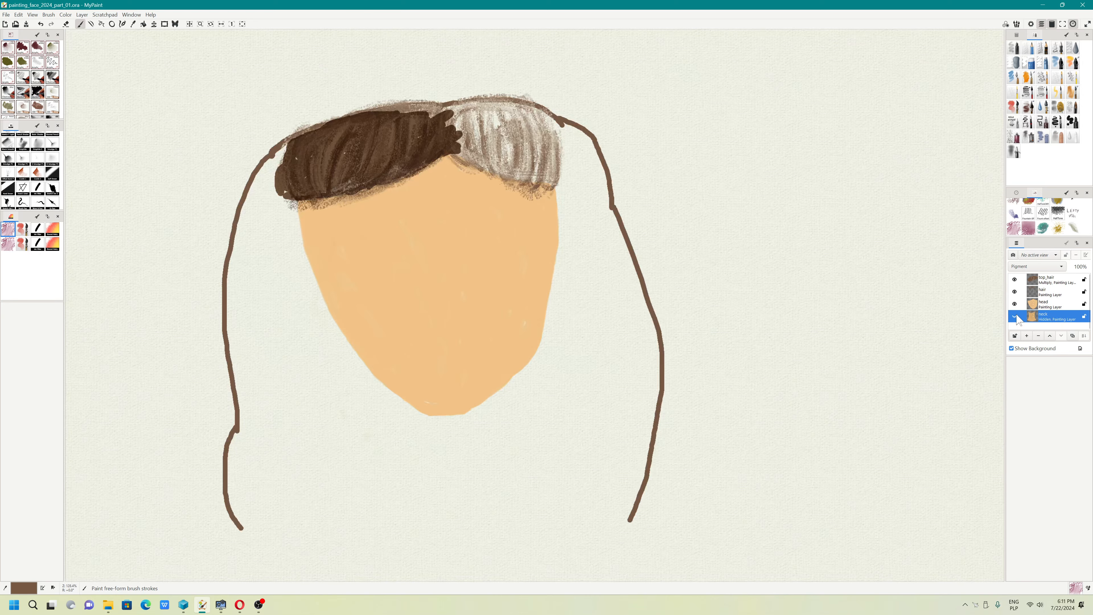
left_click(1014, 316)
left_click(1014, 304)
left_click(1014, 303)
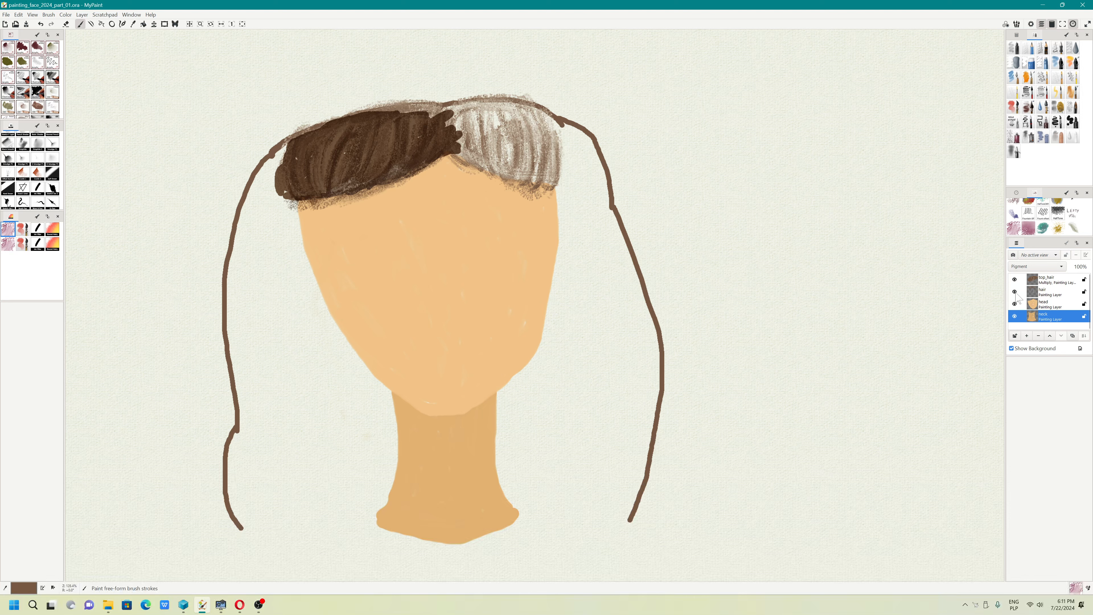
left_click(1015, 293)
left_click(1014, 292)
left_click(1013, 279)
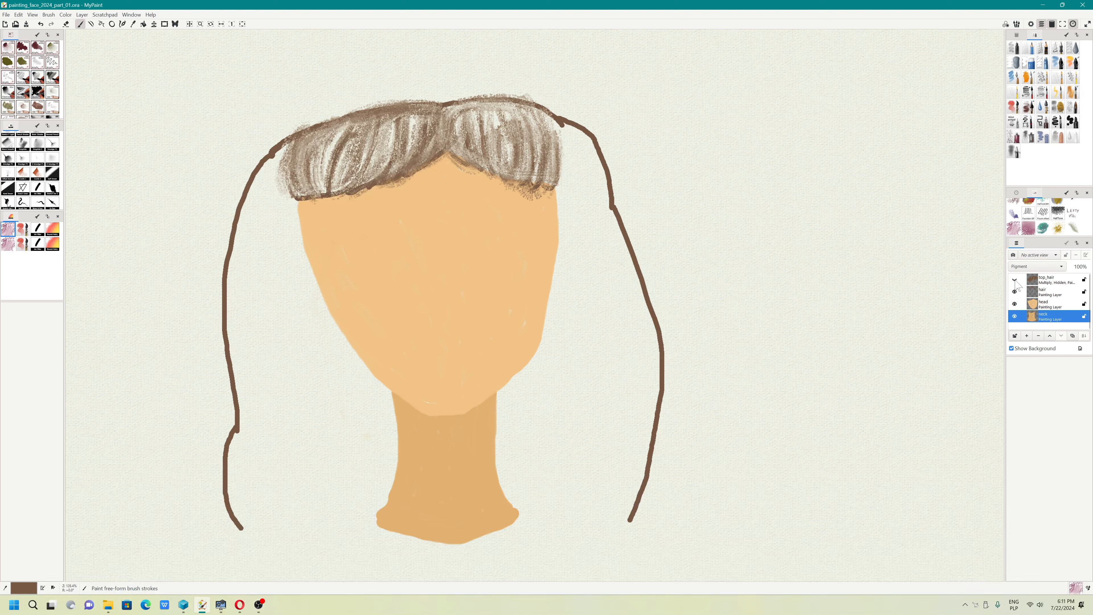
left_click(1014, 279)
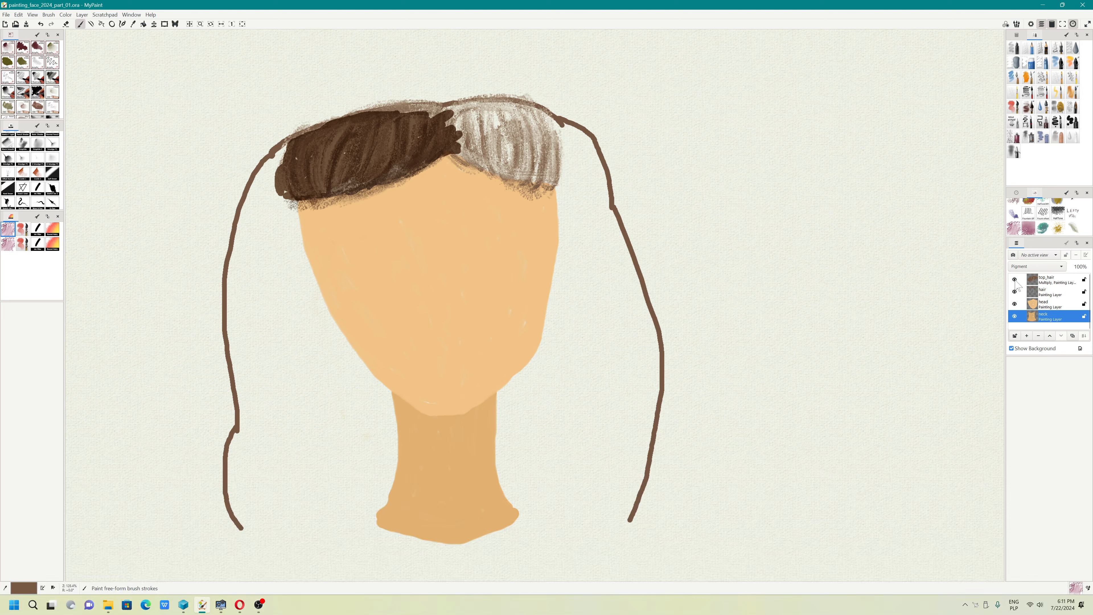
left_click(26, 24)
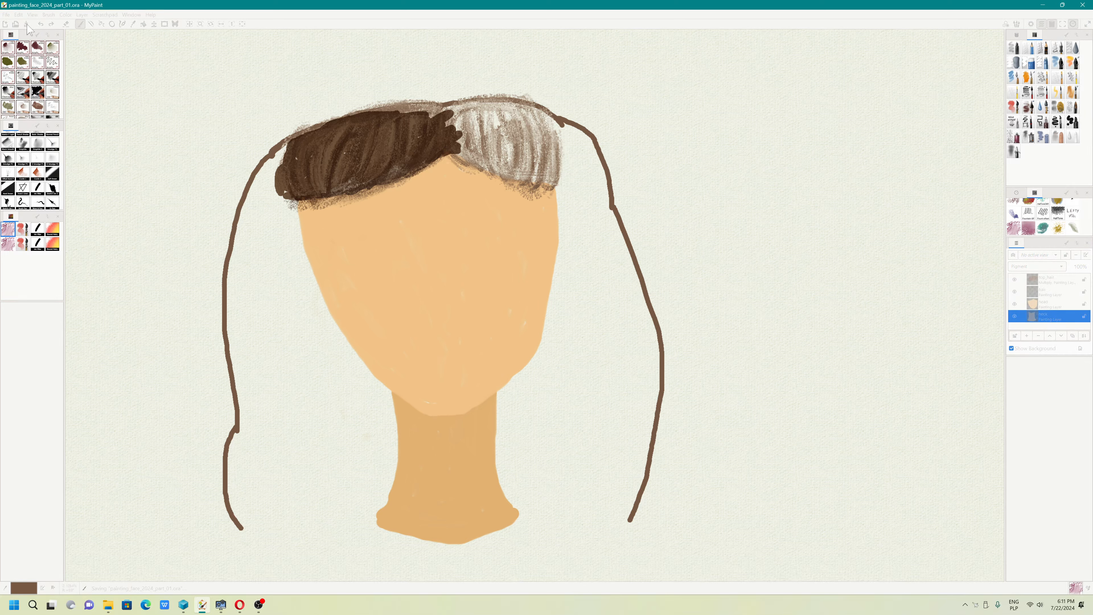
left_click(1048, 267)
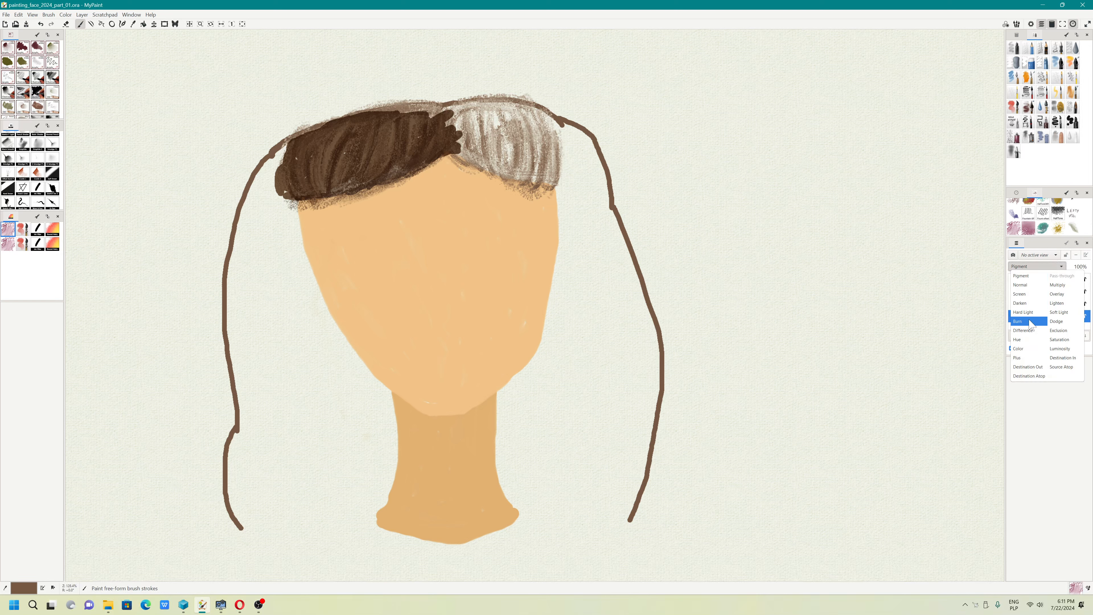
left_click(1043, 267)
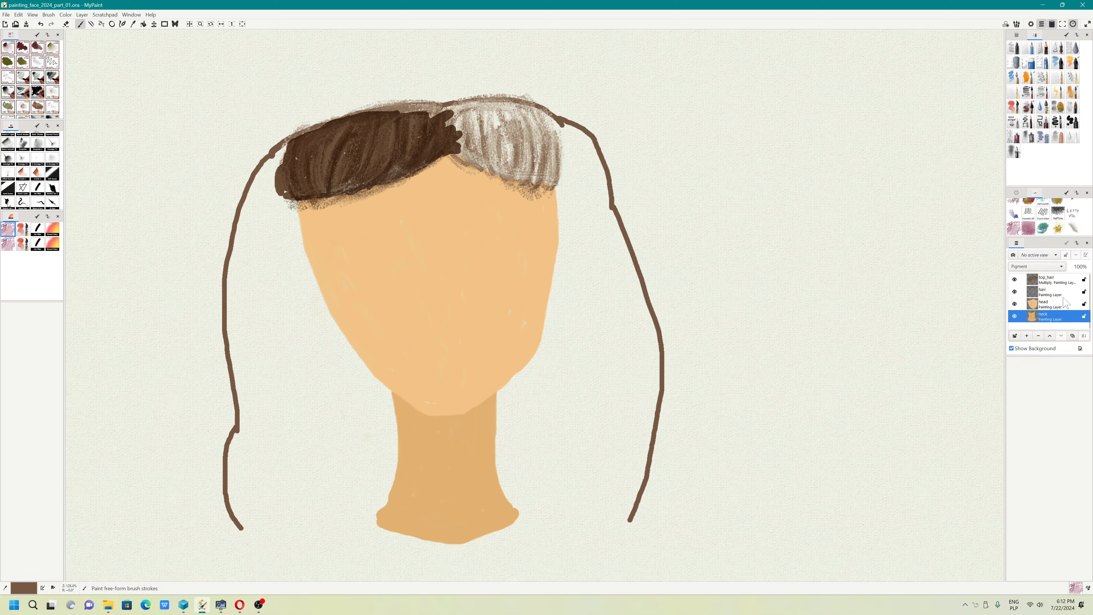
right_click(1060, 319)
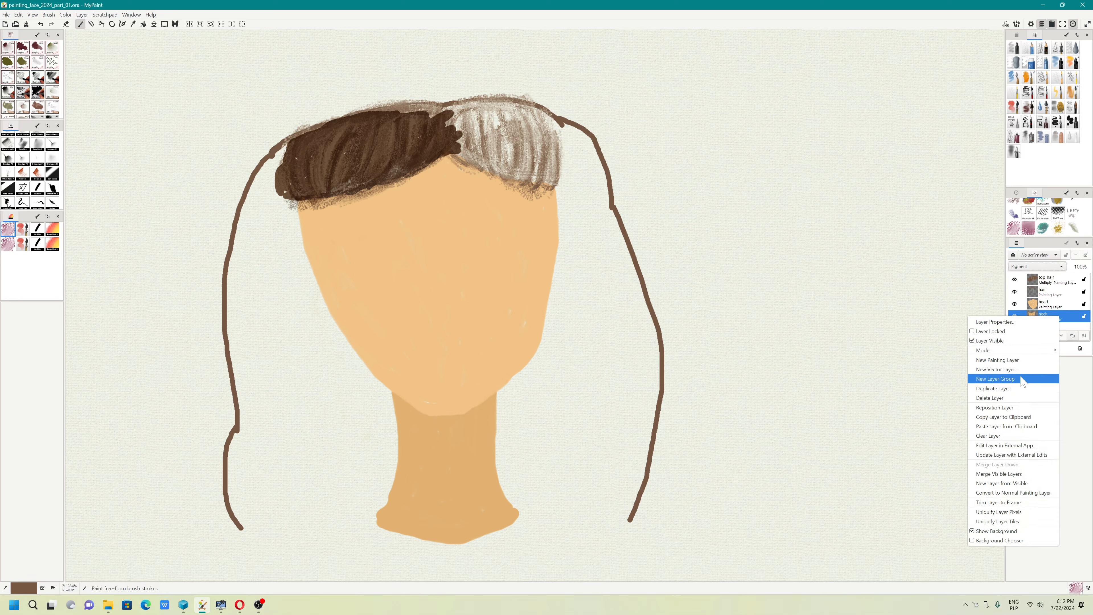
left_click(1031, 446)
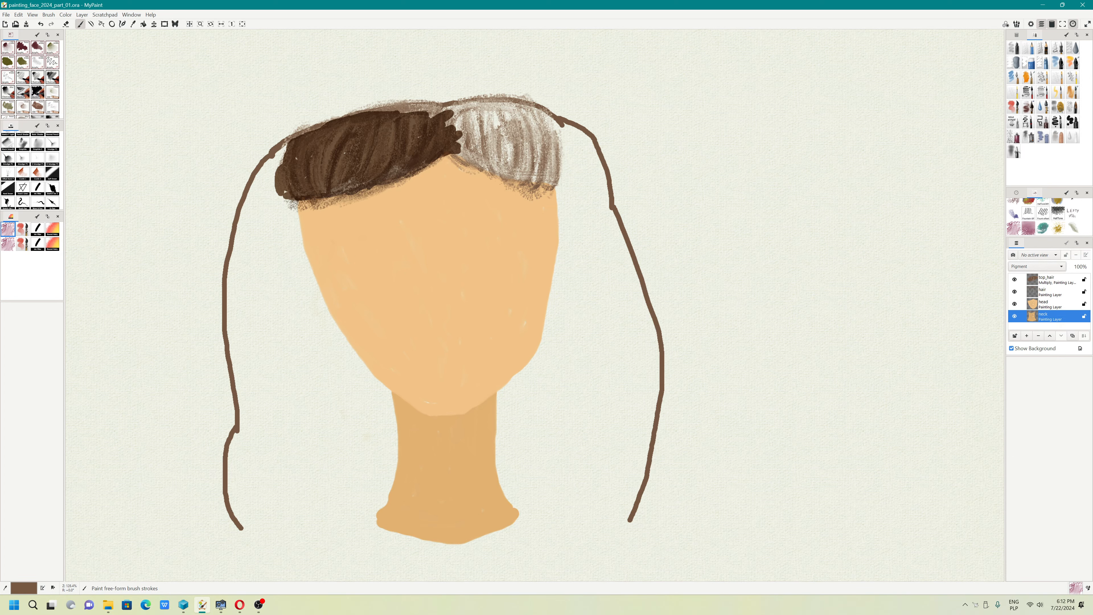
Step: On the top_hair layer, paint textured and solid brown strokes from the central parting along the lower edge of the right fringe
scroll(476, 146, "up", 2)
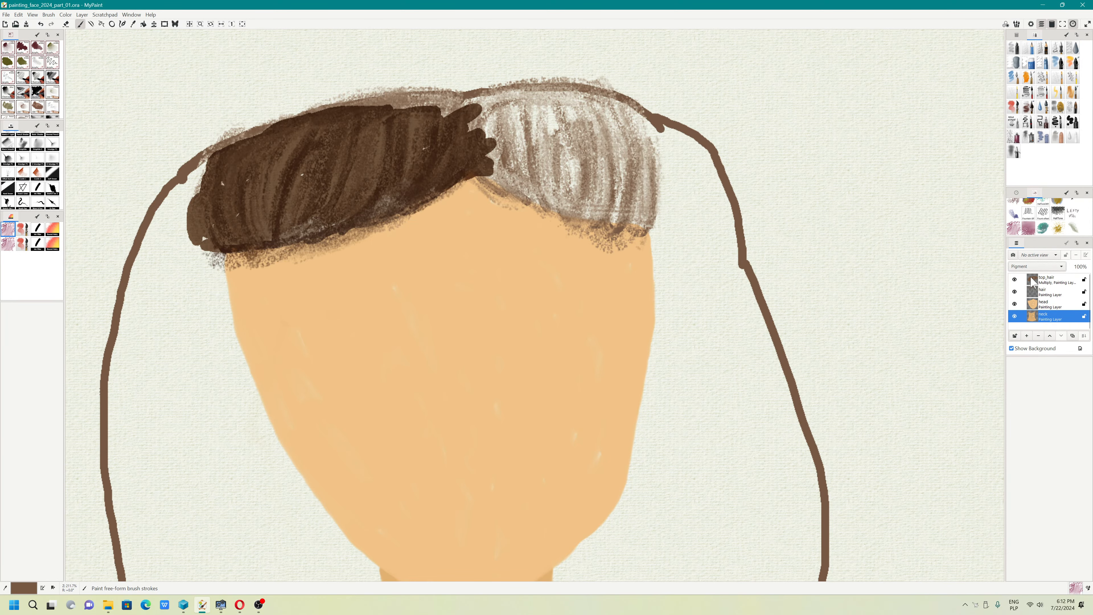
left_click(1042, 279)
left_click_drag(498, 173, 535, 196)
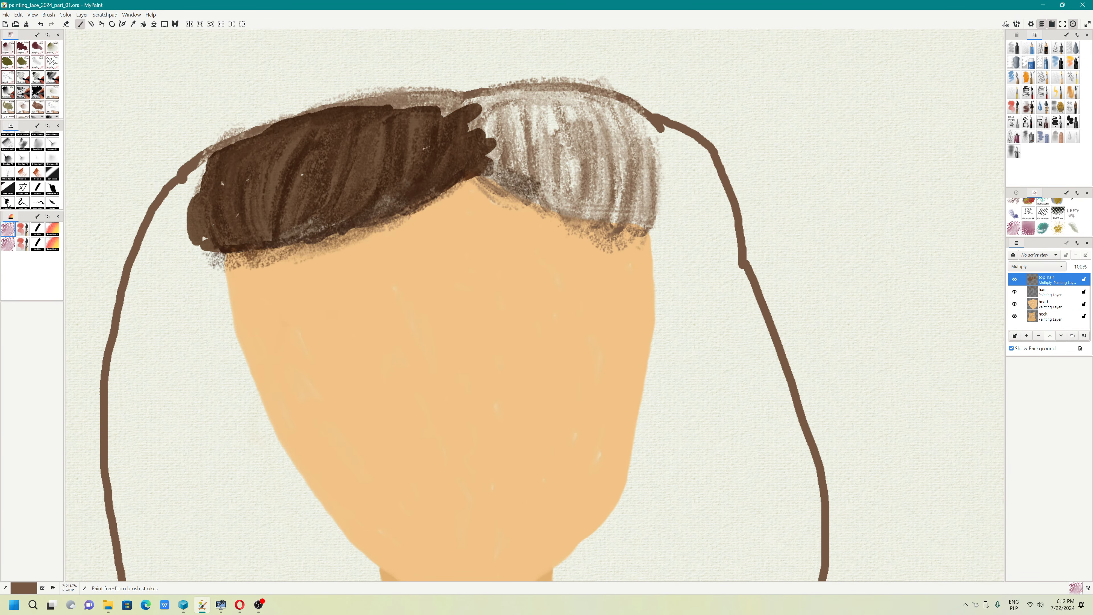
left_click(37, 229)
left_click_drag(494, 143, 572, 194)
left_click_drag(488, 166, 563, 205)
right_click(1051, 281)
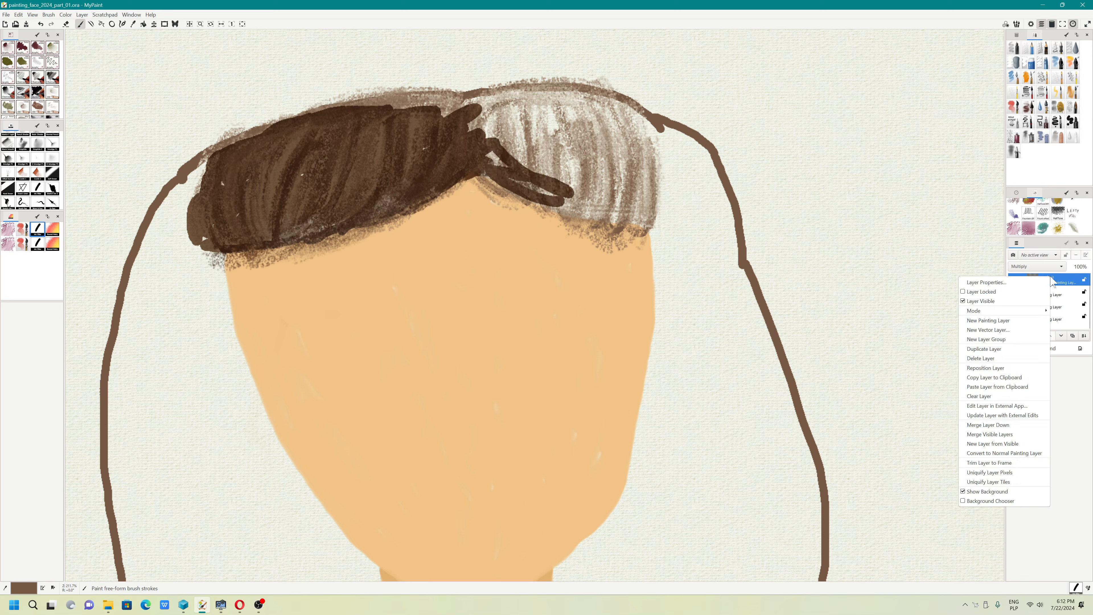
key("Escape")
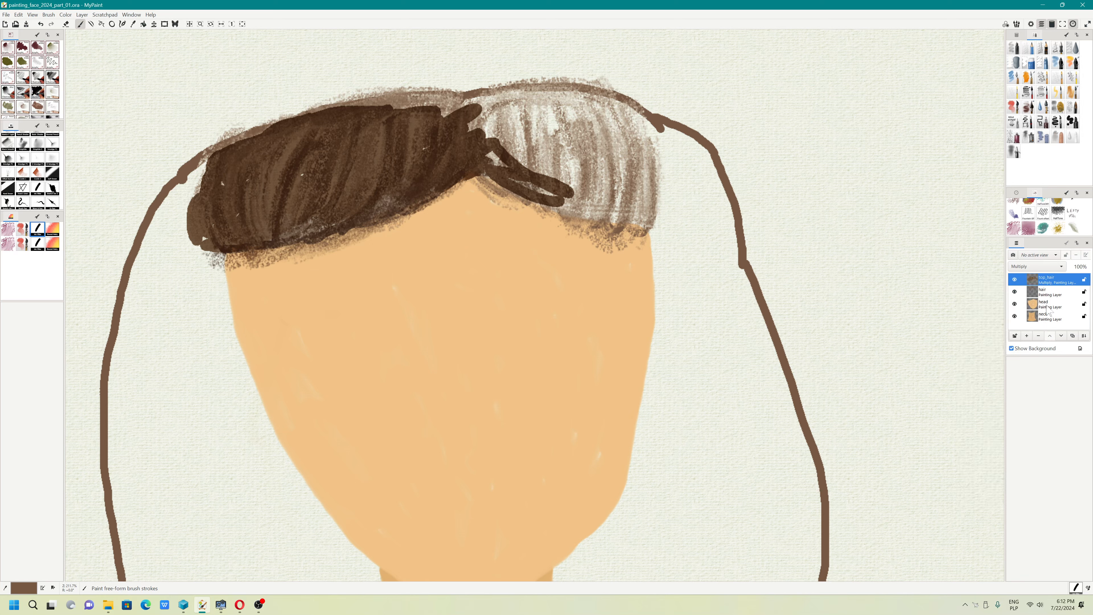
right_click(1050, 283)
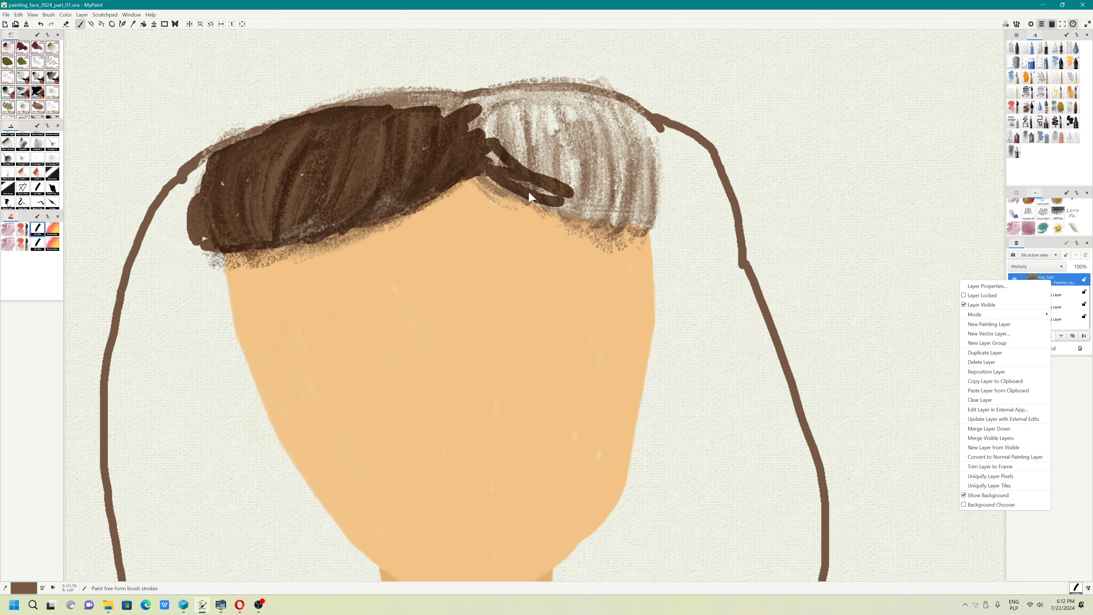
left_click(553, 189)
mouse_move(552, 190)
left_mouse_down()
mouse_move(489, 163)
mouse_move(588, 209)
left_mouse_up()
Step: Start exporting the painting and look through the available save formats
left_click(6, 14)
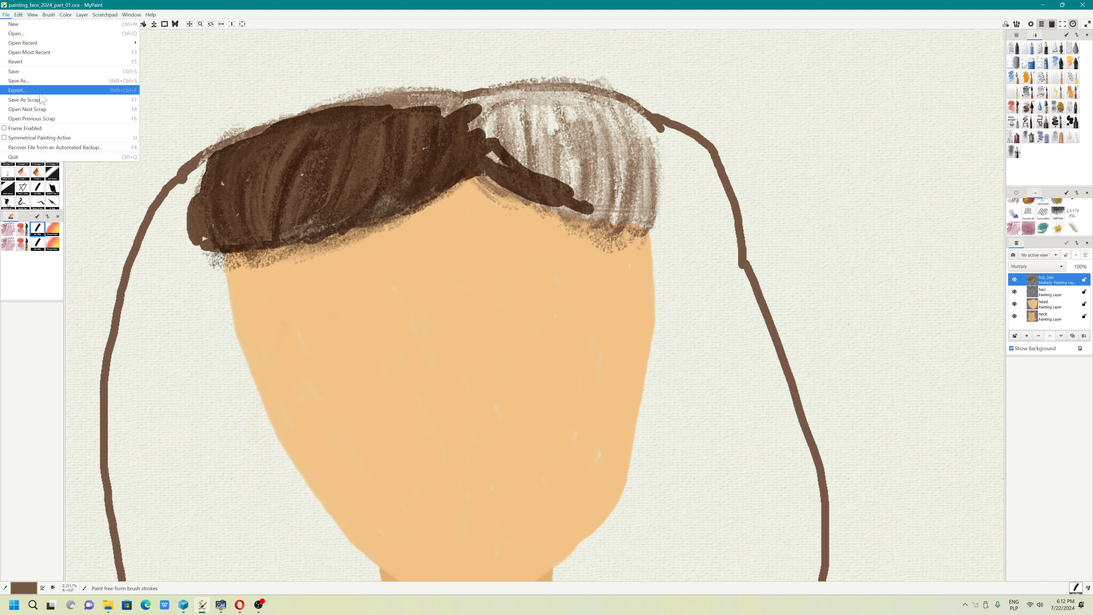
left_click(40, 93)
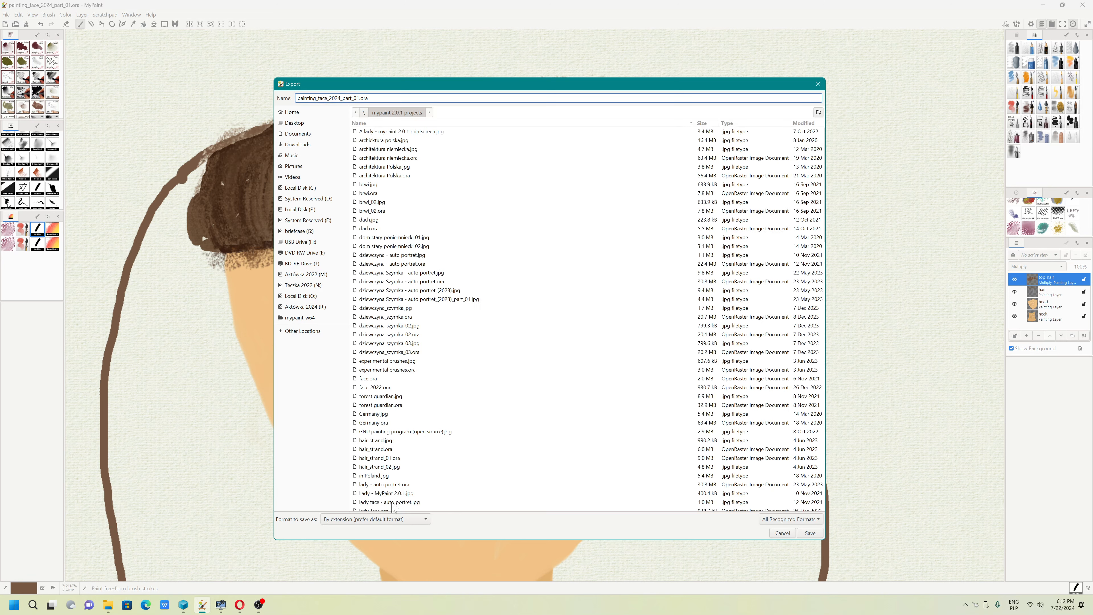
left_click(403, 519)
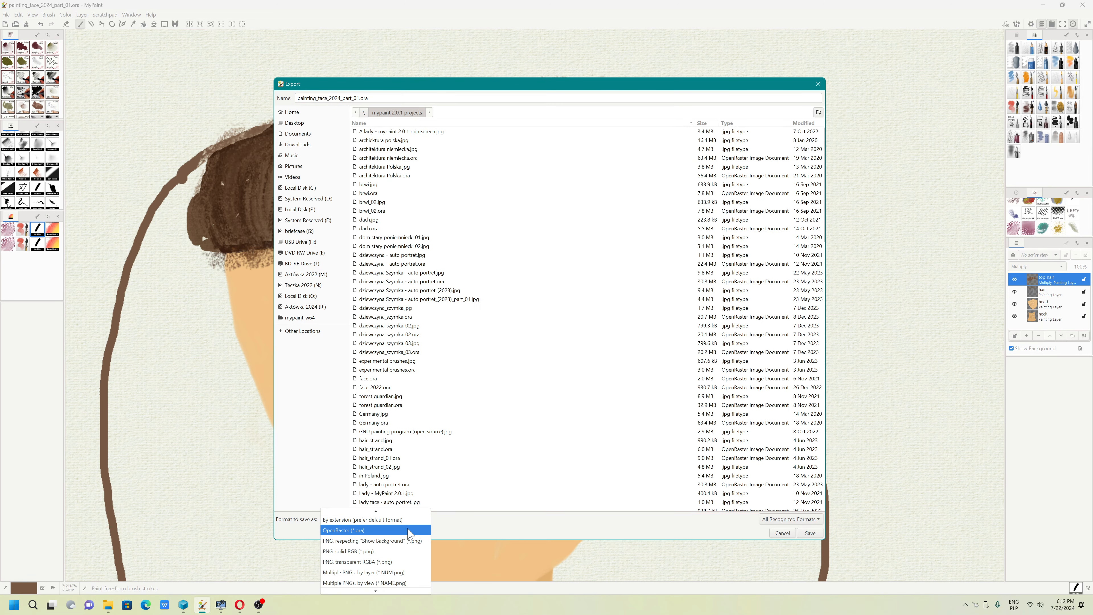
scroll(409, 542, "down", 1)
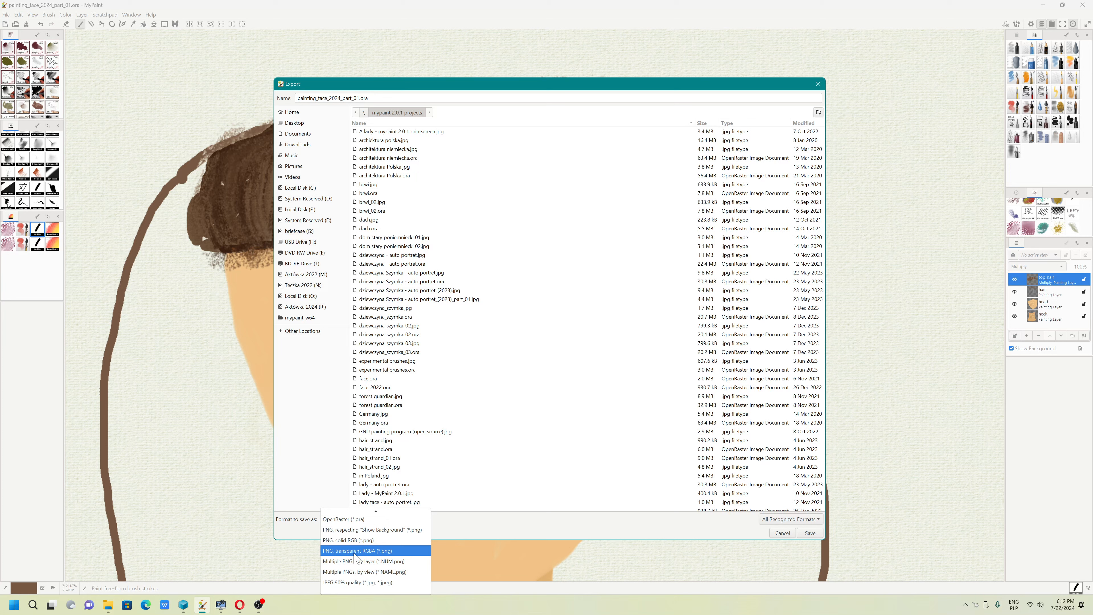
scroll(354, 557, "up", 1)
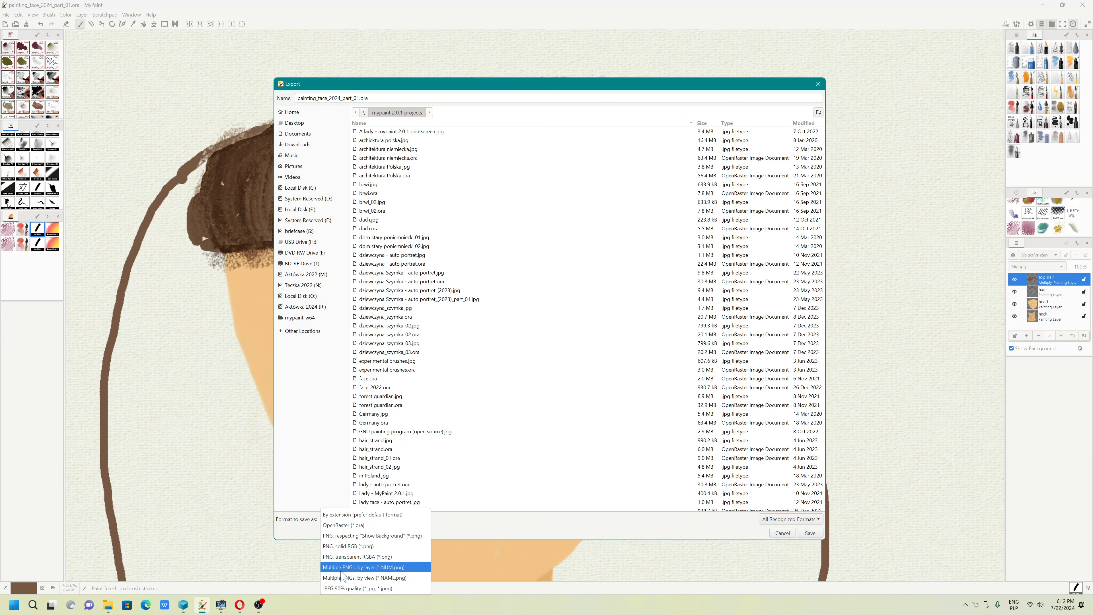
left_click(309, 461)
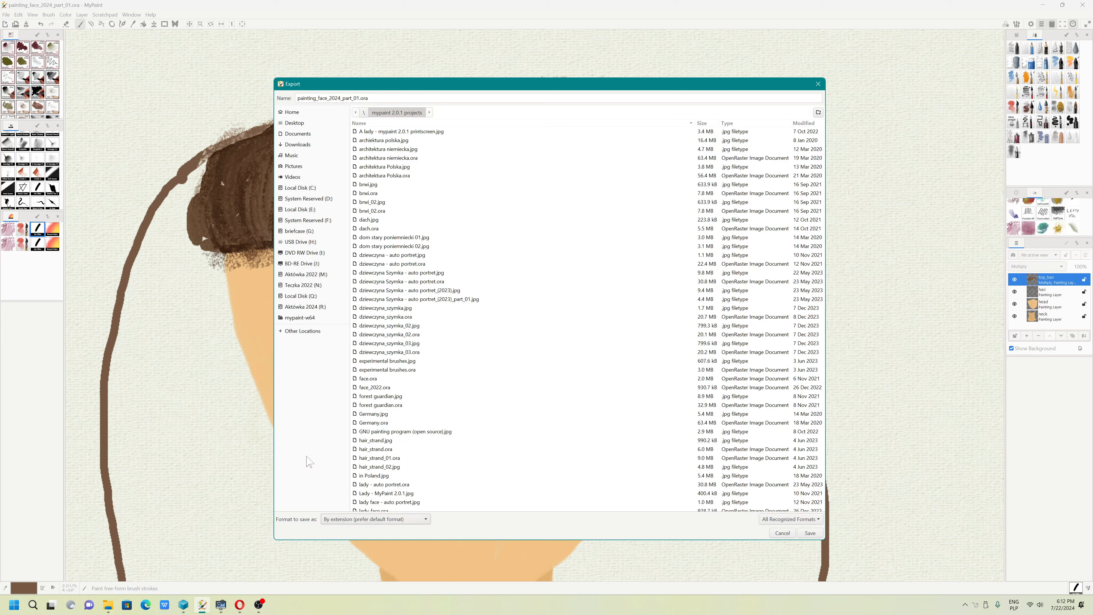
Step: In File Explorer, create a folder named separate_files inside mypaint 2.0.1 projects, open it, and return to the MyPaint export
left_click(108, 604)
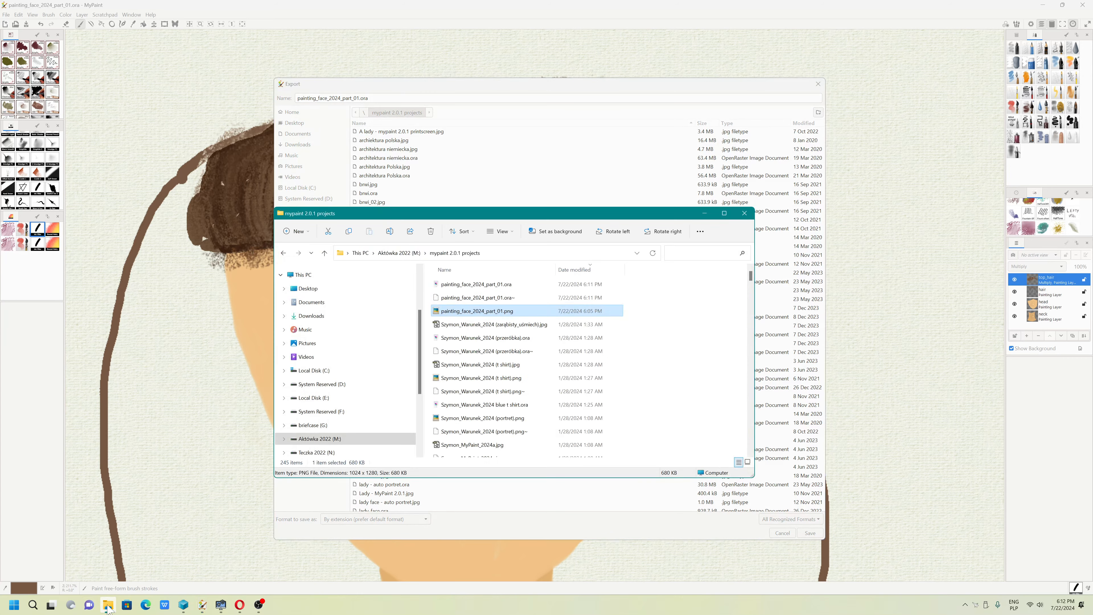
right_click(669, 320)
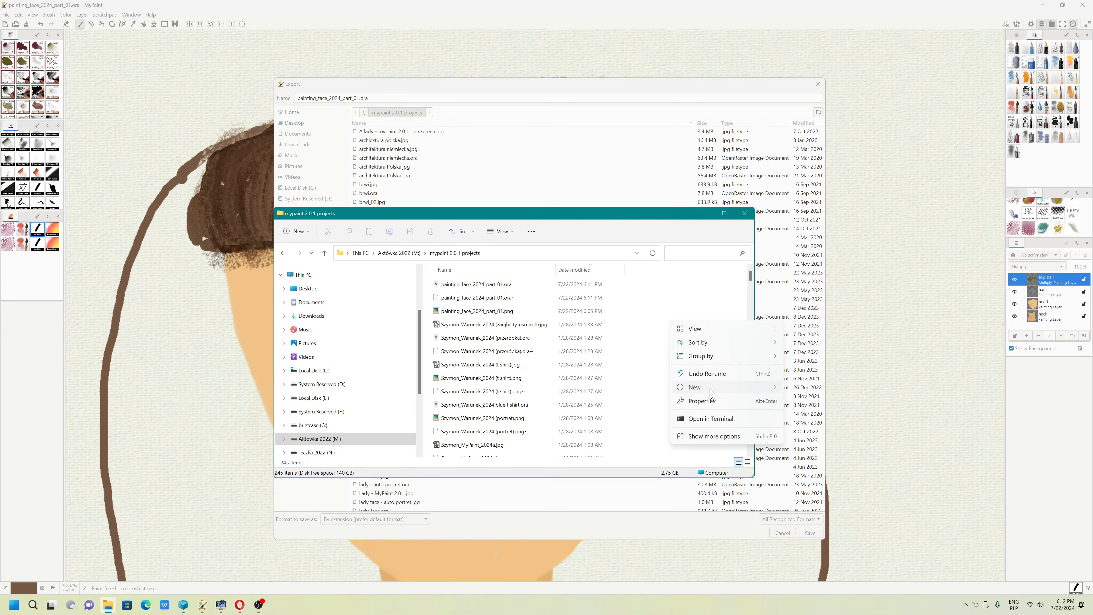
mouse_move(705, 387)
left_click(808, 173)
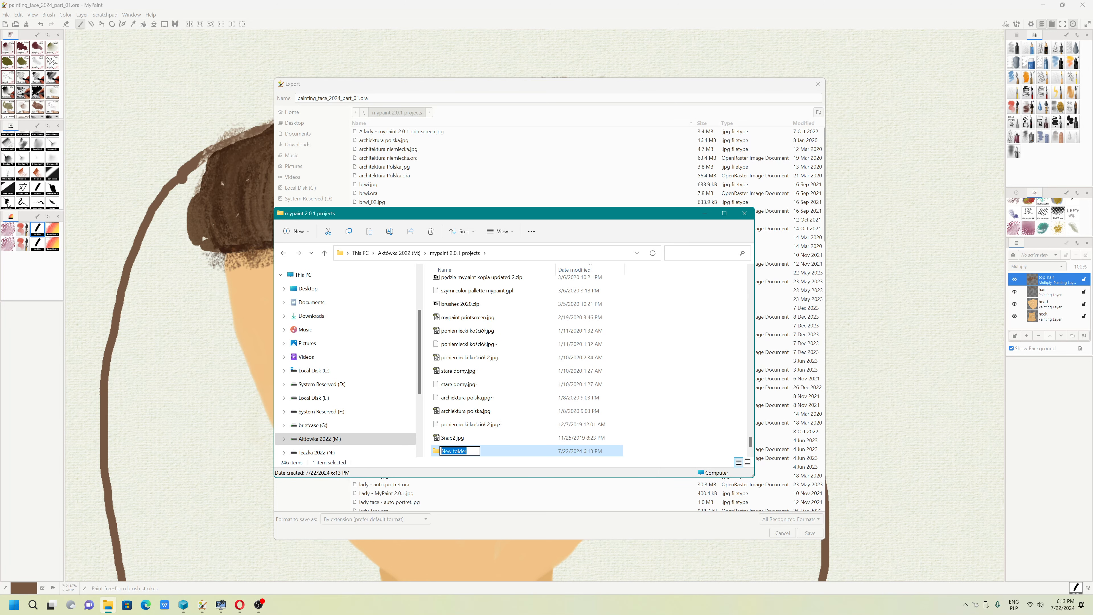
type("separate_fil")
key("Return")
double_click(466, 452)
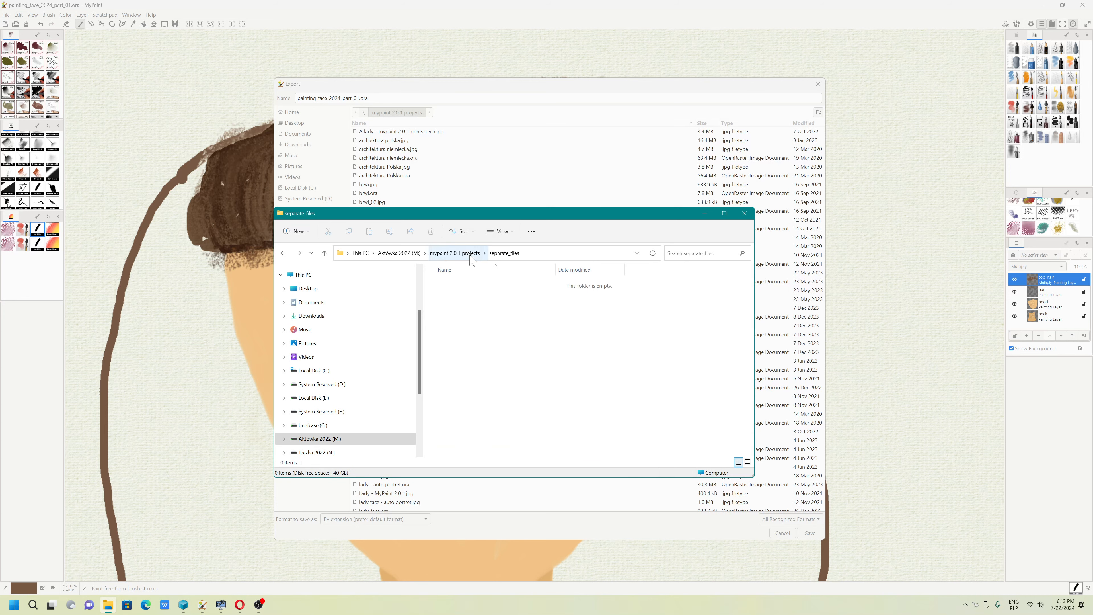
left_click(532, 253)
right_click(532, 254)
left_click(553, 283)
left_click(744, 213)
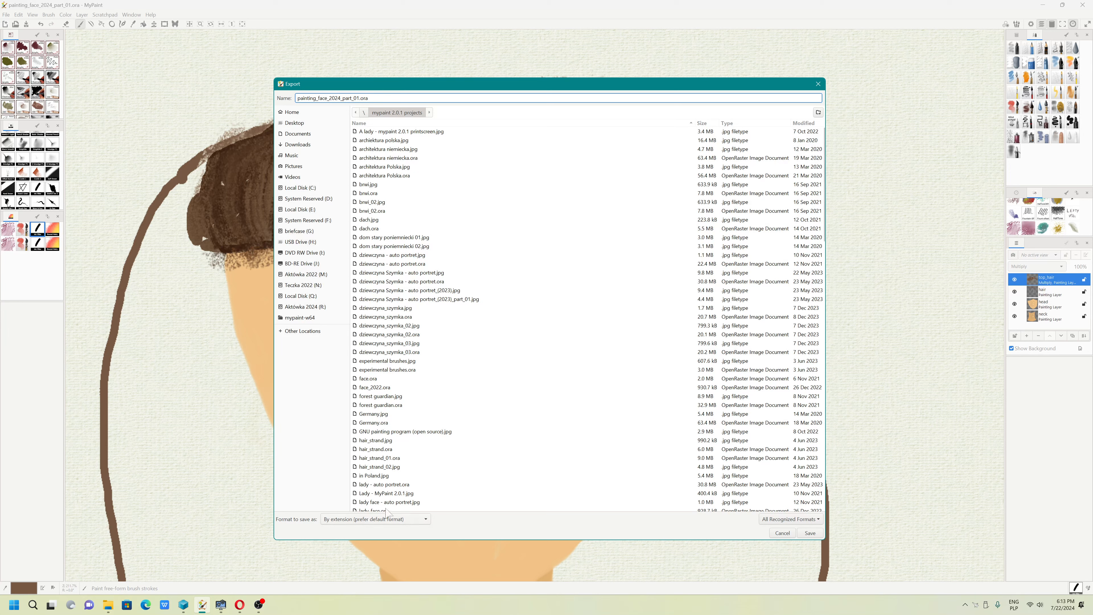
Step: Set the export destination to the separate_files folder inside mypaint 2.0.1 projects
scroll(427, 319, "down", 5)
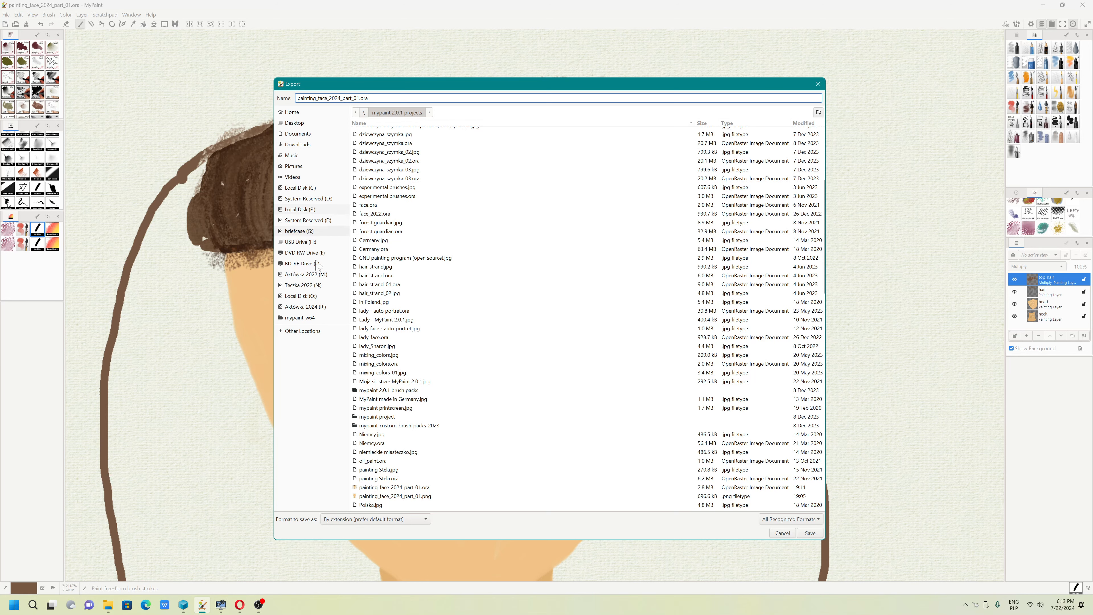
left_click(365, 113)
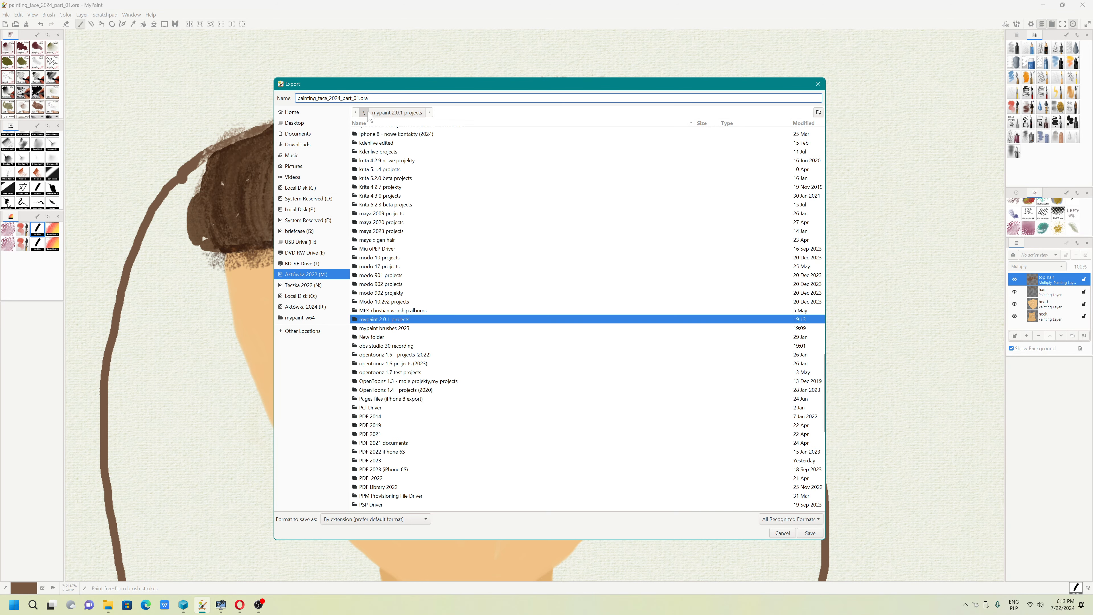
double_click(406, 321)
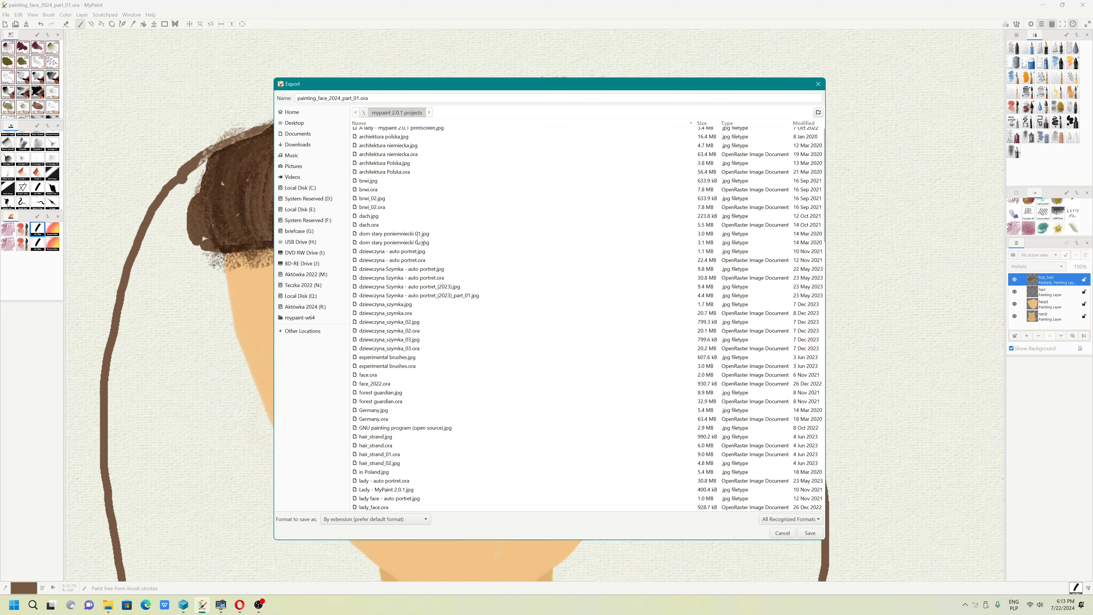
scroll(418, 239, "down", 6)
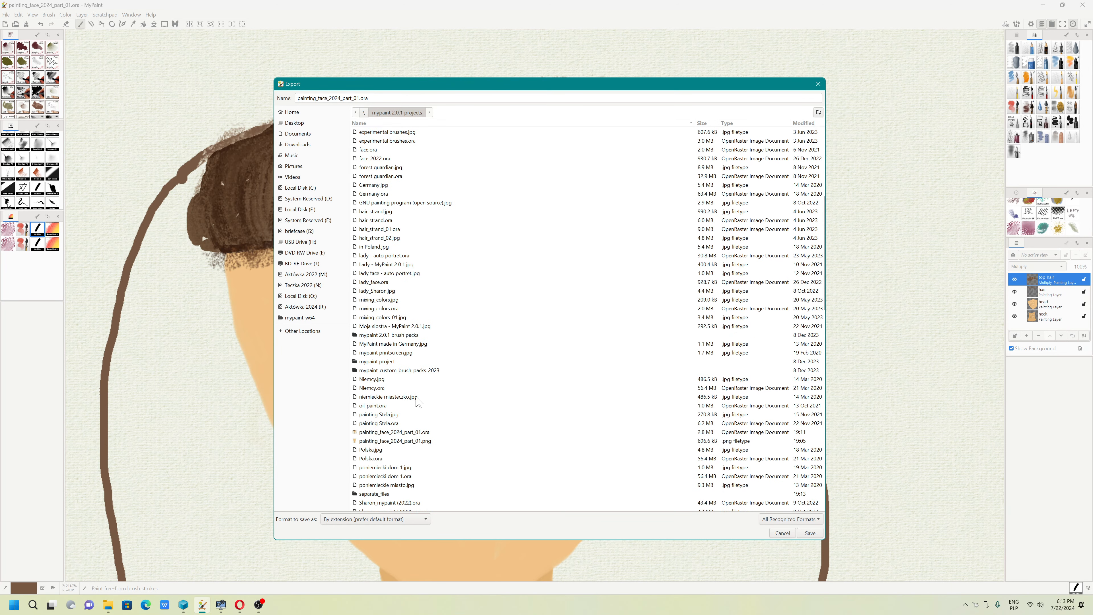
scroll(397, 389, "down", 3)
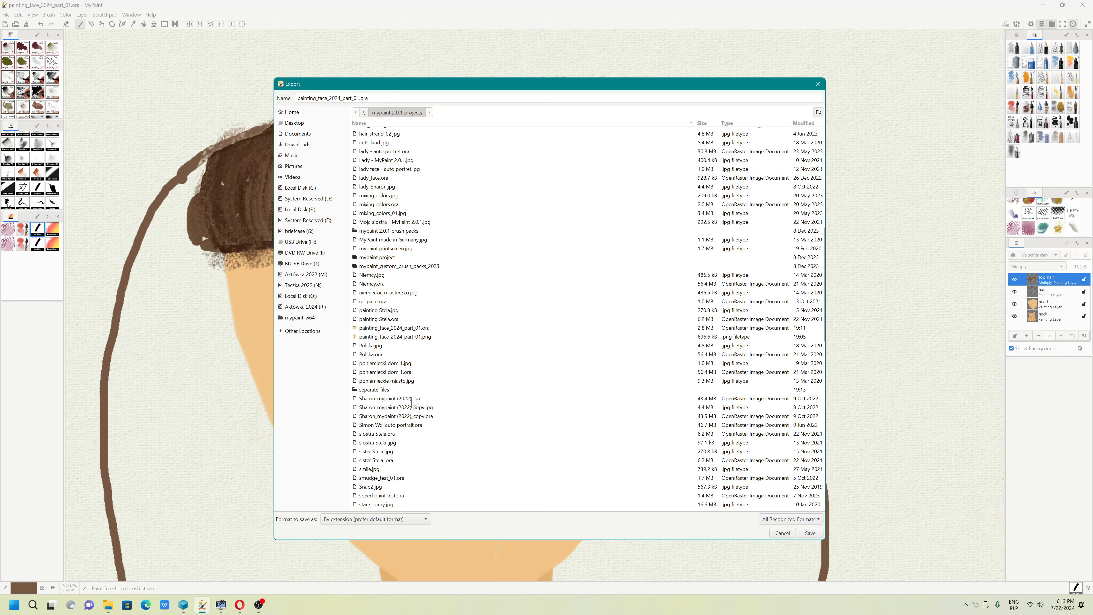
double_click(383, 390)
Step: Export the painting as Multiple PNGs, by layer (*.NUM.png), and show the separate_files folder in File Explorer
left_click(417, 518)
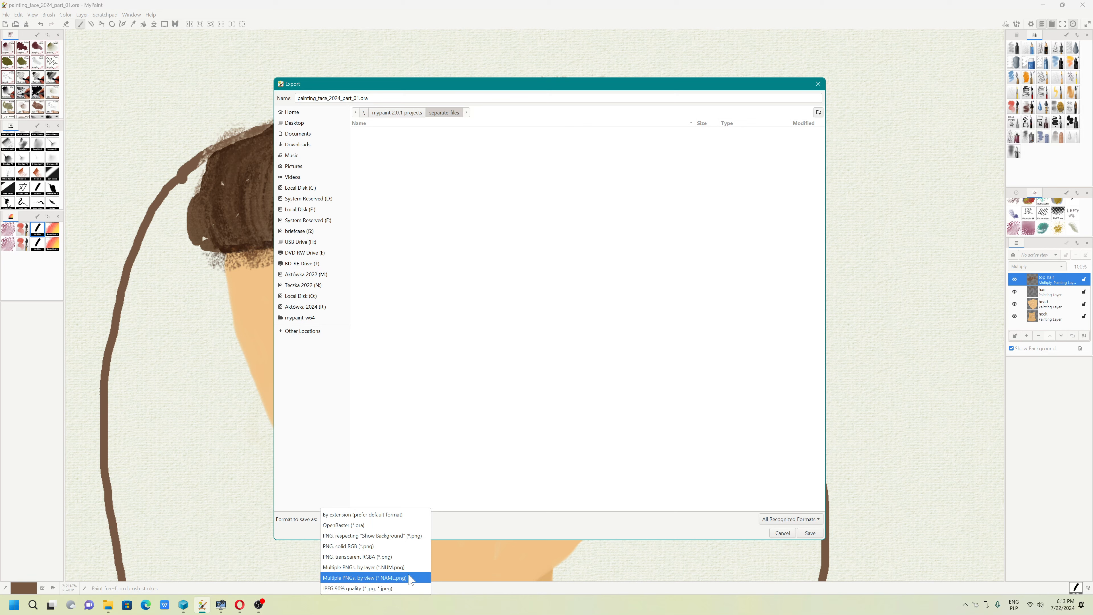
left_click(398, 566)
left_click(819, 534)
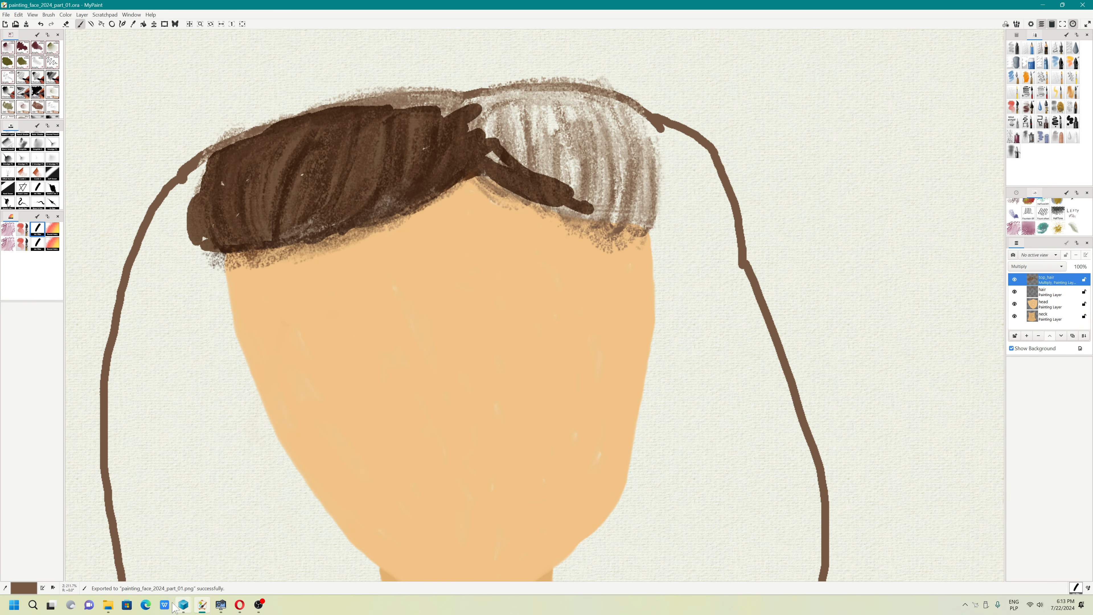
left_click(107, 604)
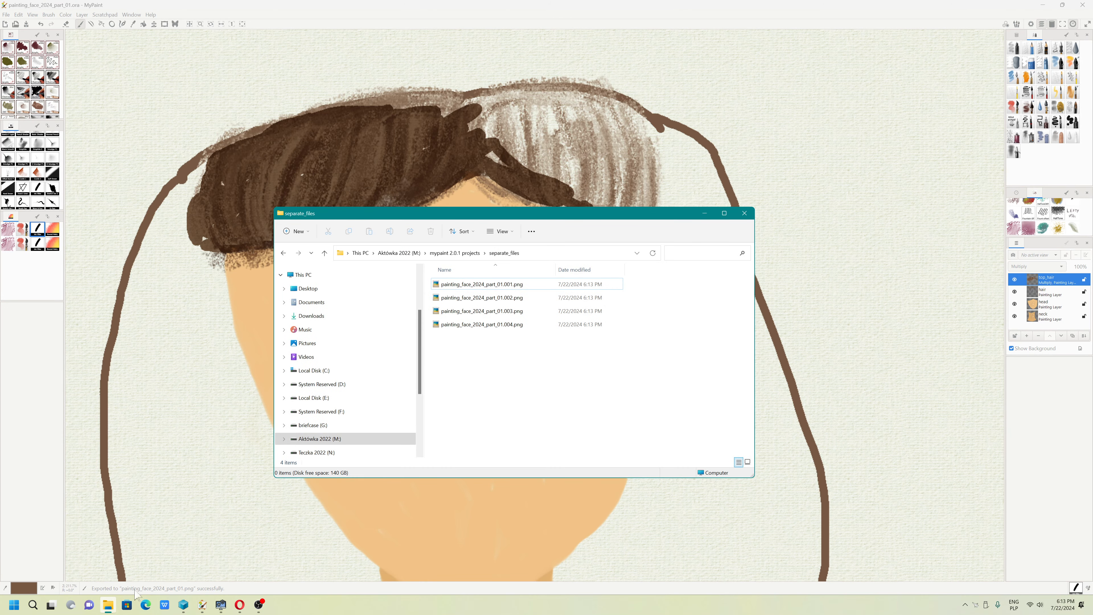
Step: Show the exported files as thumbnails and preview painting_face_2024_part_01.001.png and painting_face_2024_part_01.002.png
right_click(538, 367)
mouse_move(554, 371)
left_click(692, 379)
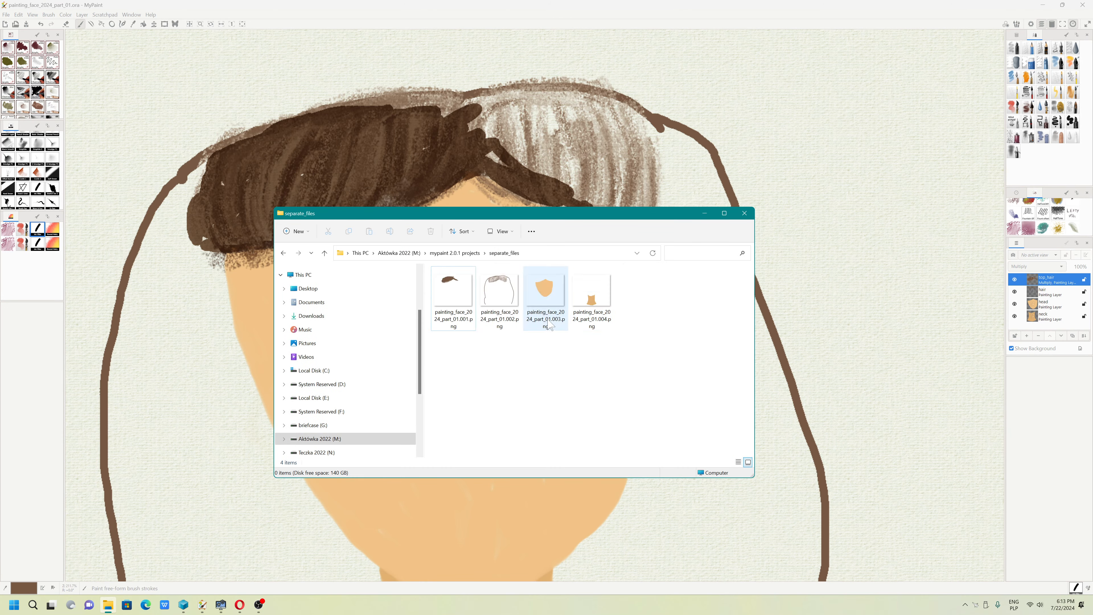
double_click(471, 294)
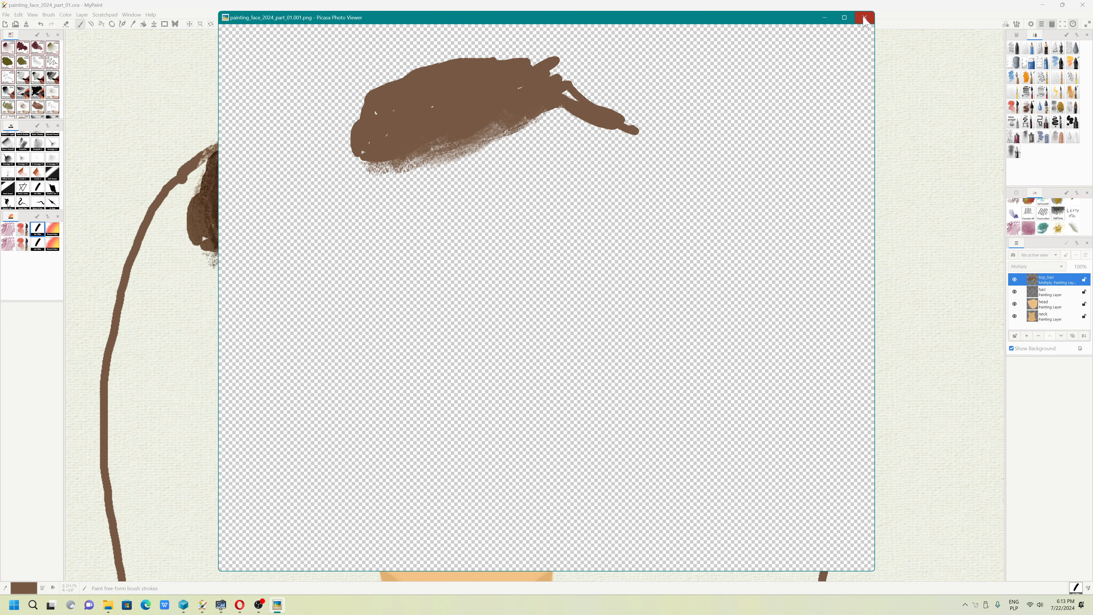
left_click(865, 17)
double_click(498, 294)
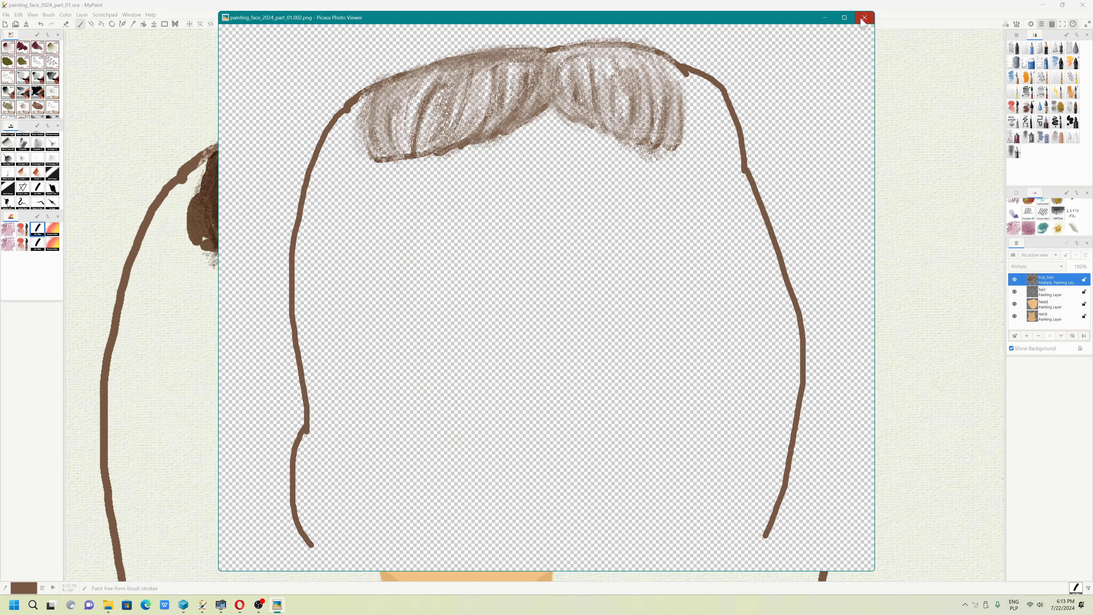
left_click(864, 17)
Step: Preview painting_face_2024_part_01.003.png and painting_face_2024_part_01.004.png, viewing the 003 image a second time
double_click(536, 296)
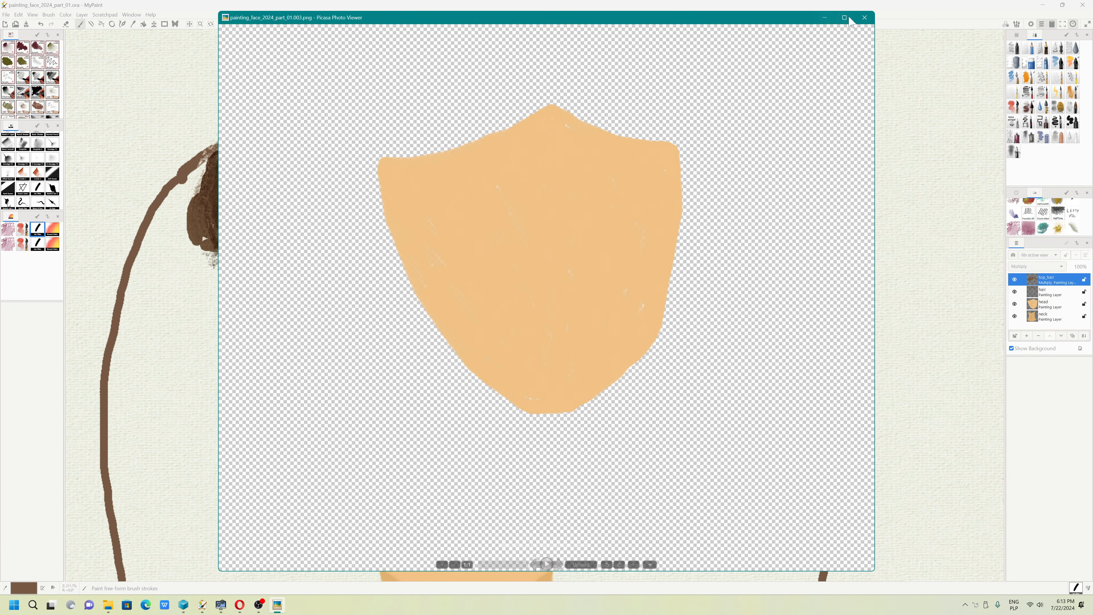
left_click(865, 17)
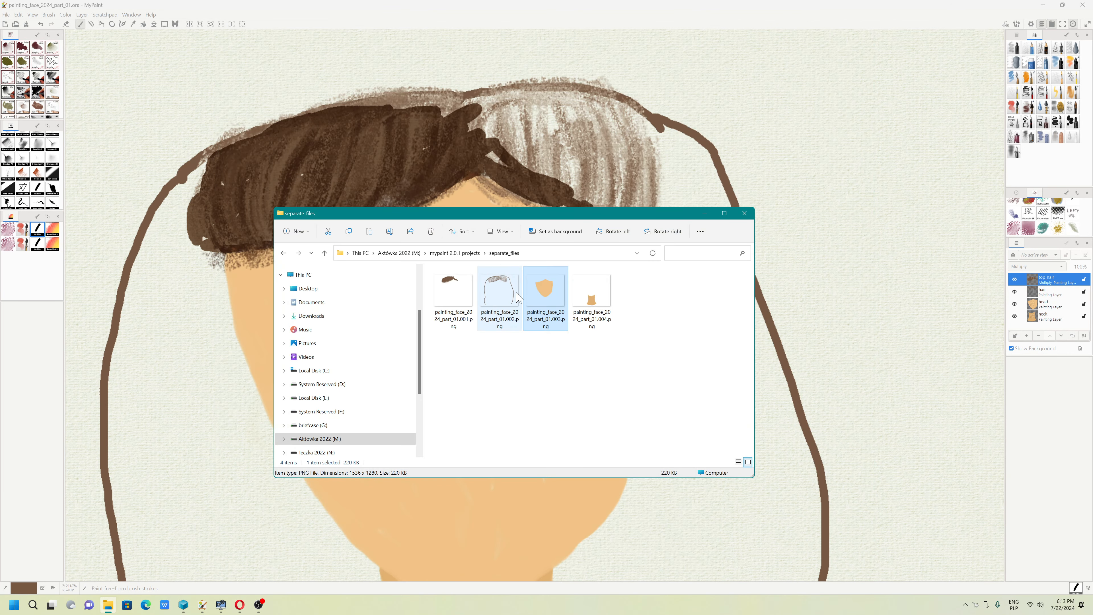
double_click(603, 296)
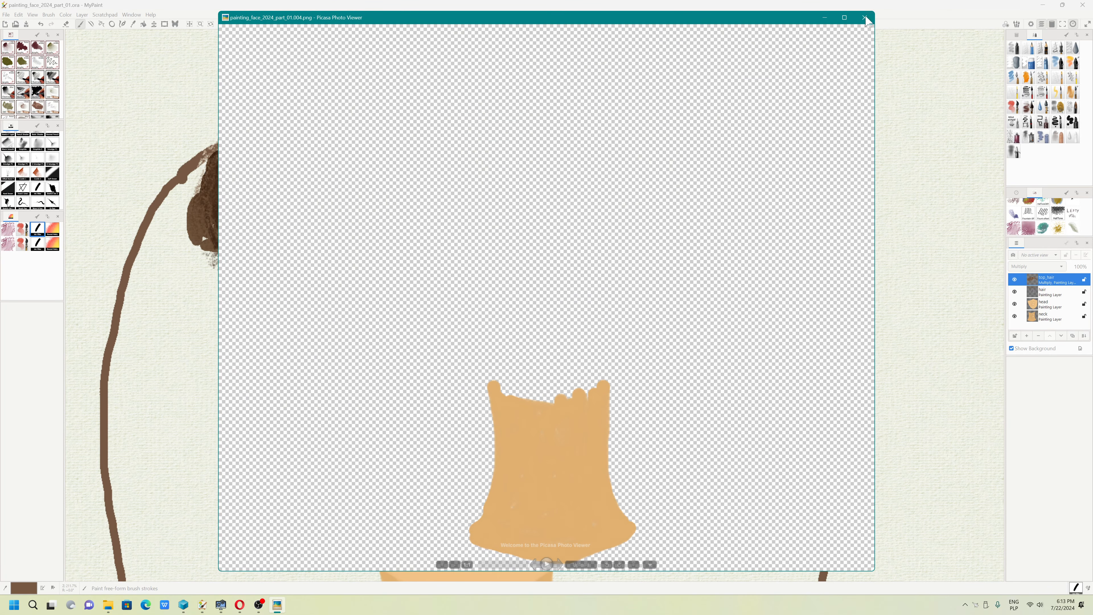
left_click(864, 17)
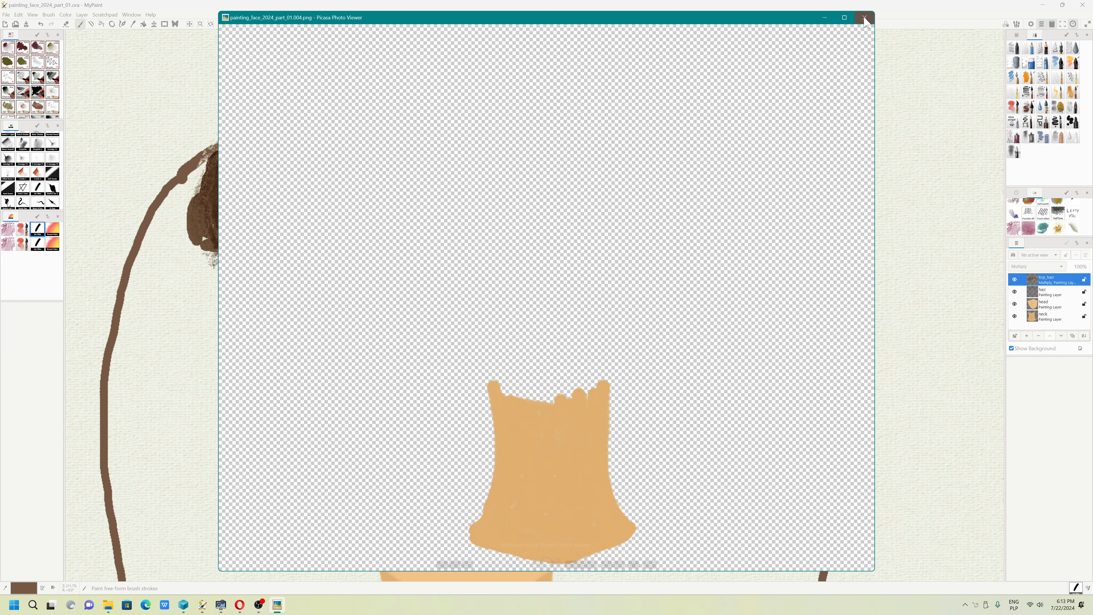
left_click(864, 17)
double_click(553, 295)
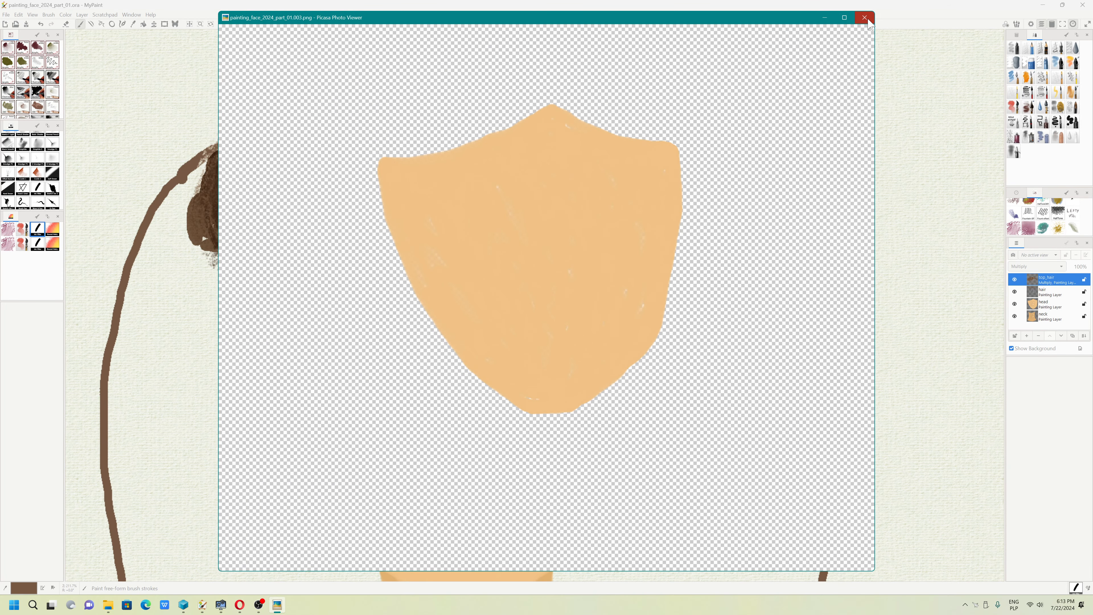
left_click(864, 17)
Step: Delete all four exported PNG files from the separate_files folder
left_click_drag(650, 286, 395, 352)
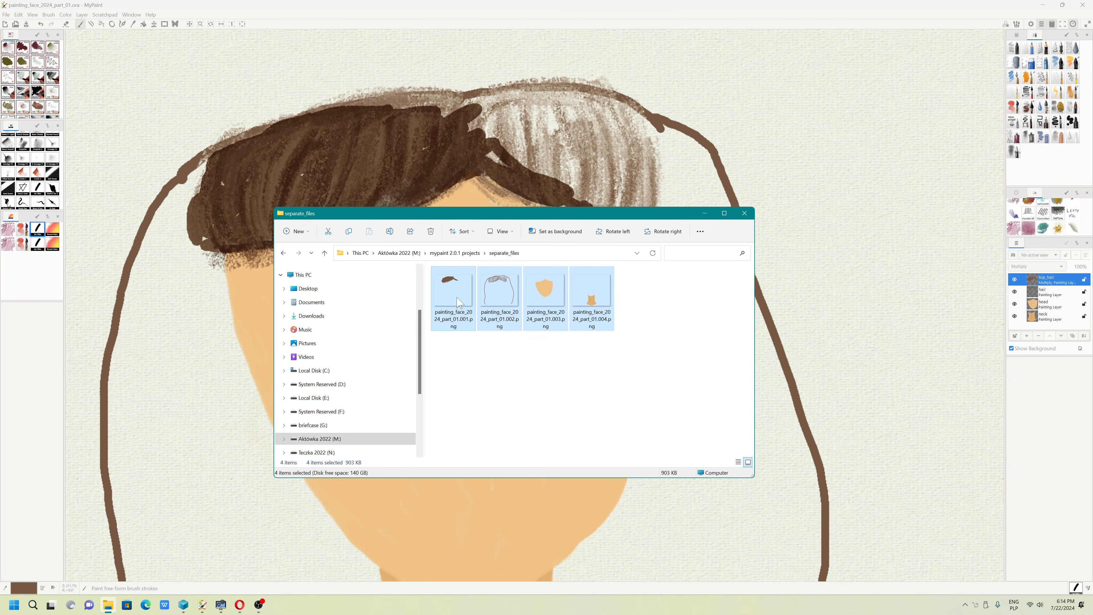
right_click(459, 298)
left_click(537, 307)
Step: In MyPaint, save painting_face_2024_part_01.ora, revert to its saved version, and save it again
left_click(6, 14)
left_click(16, 61)
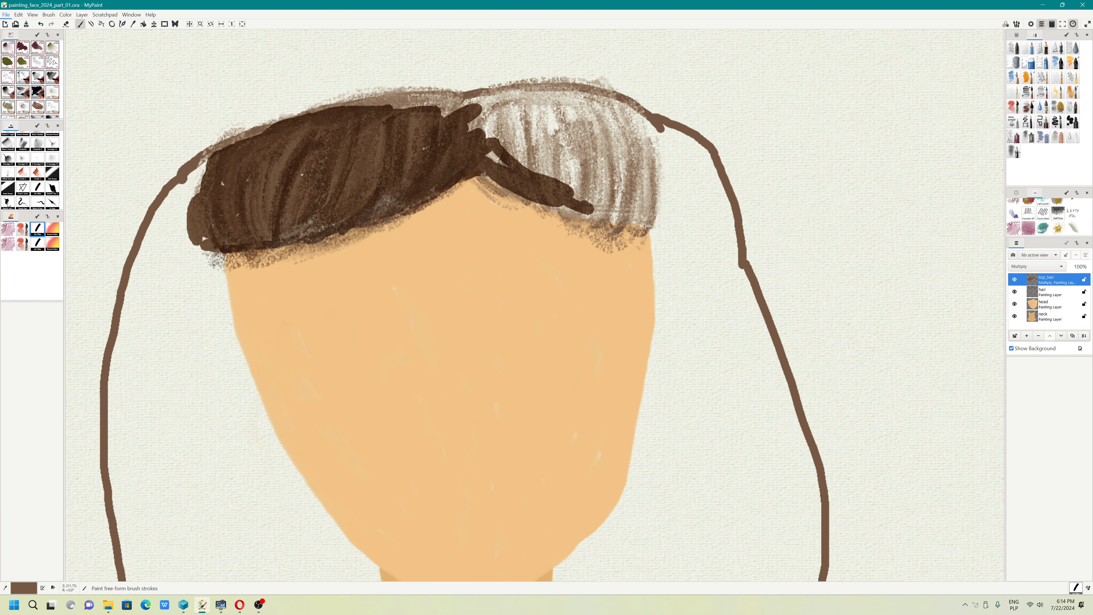
left_click(6, 15)
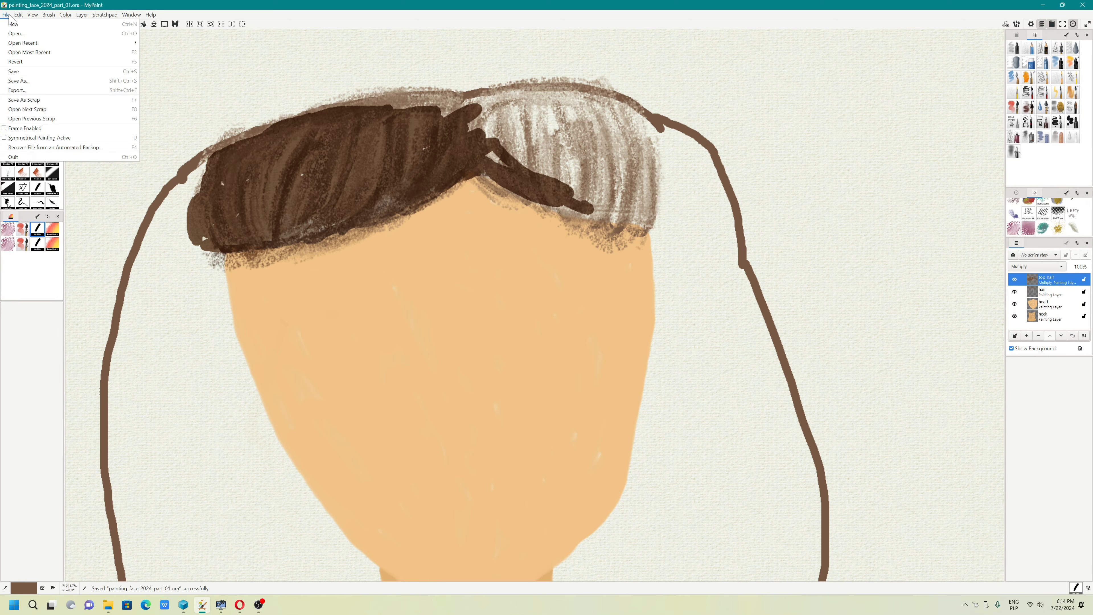
left_click(28, 66)
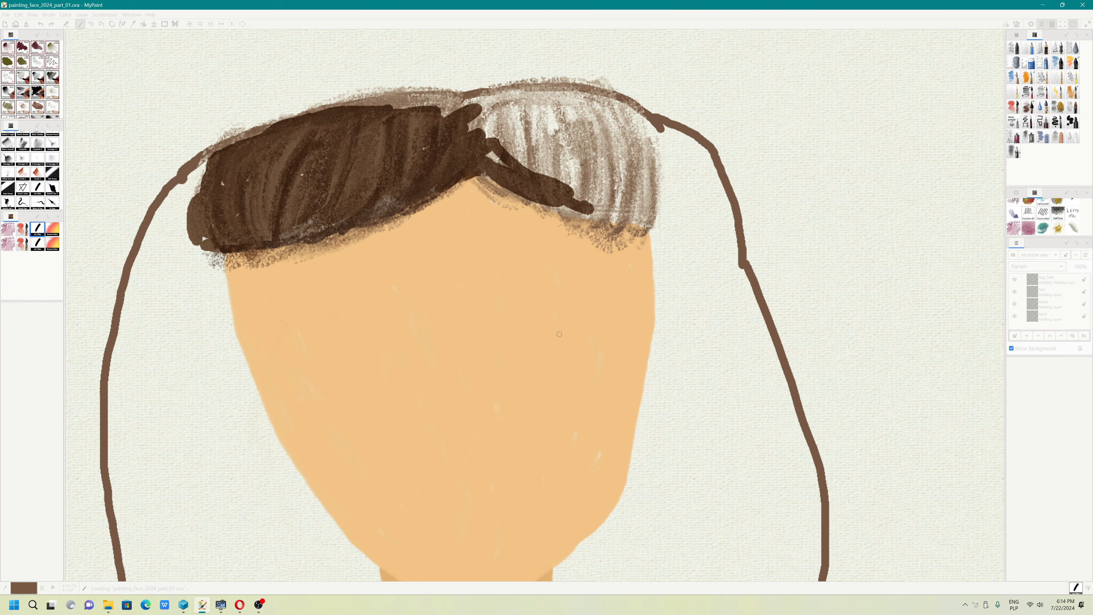
scroll(542, 309, "up", 3)
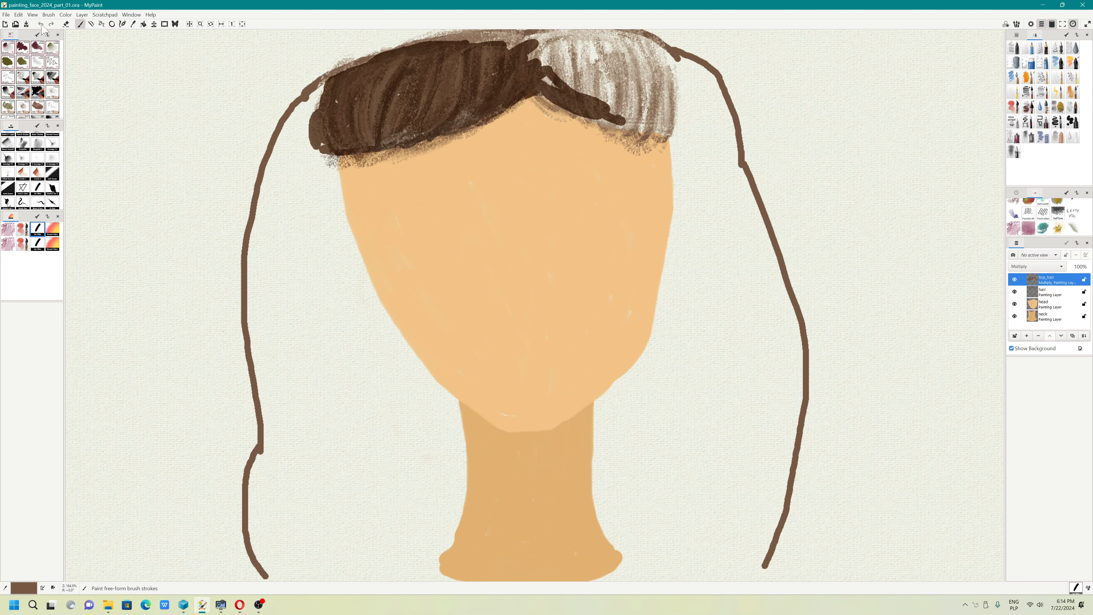
scroll(155, 110, "up", 2)
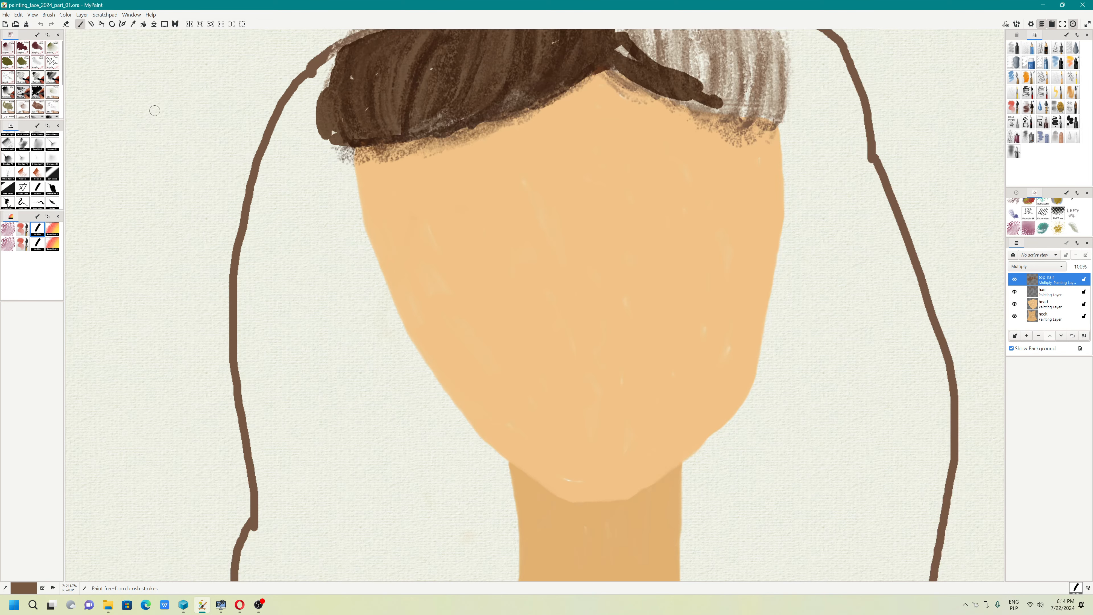
left_click(25, 26)
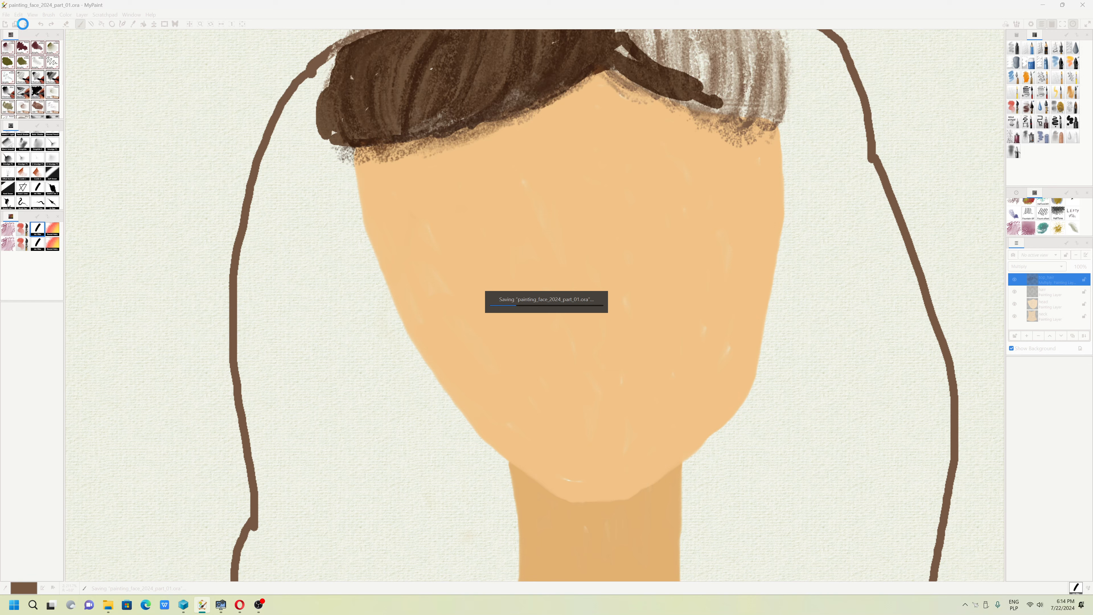
left_click_drag(605, 225, 498, 300)
Step: Look through the multiple-PNG and other export formats, close the export, and check the separate_files folder in File Explorer
left_click(7, 15)
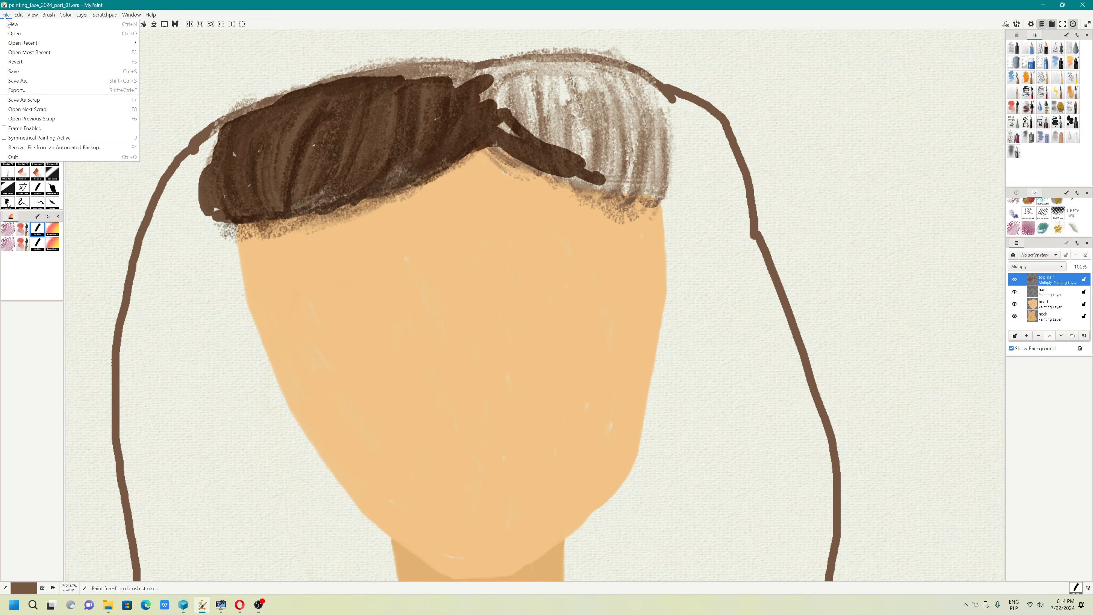
left_click(30, 92)
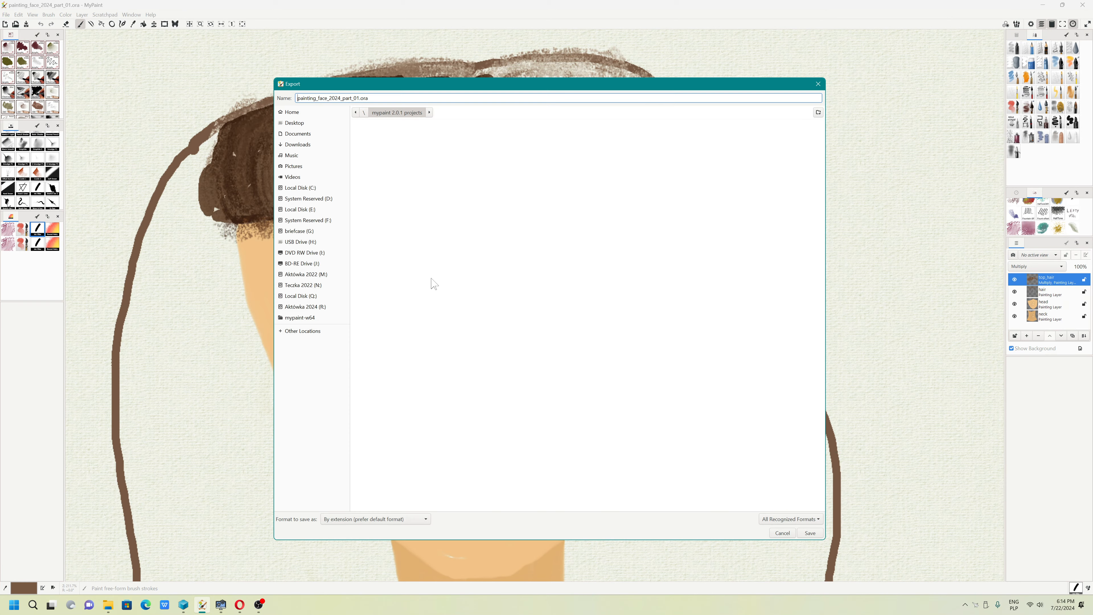
left_click(401, 520)
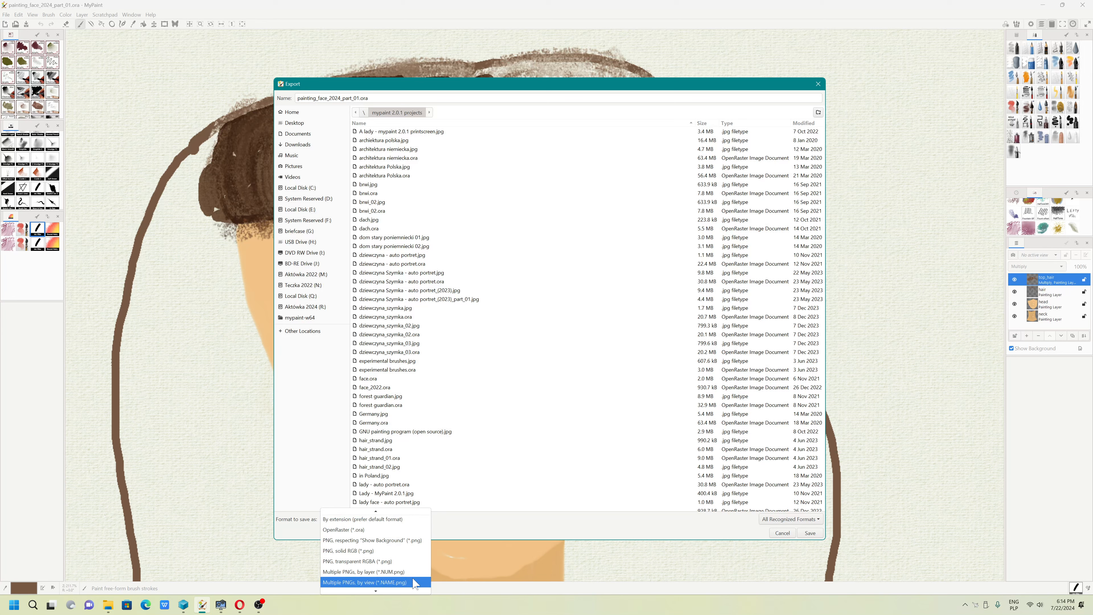
mouse_move(390, 592)
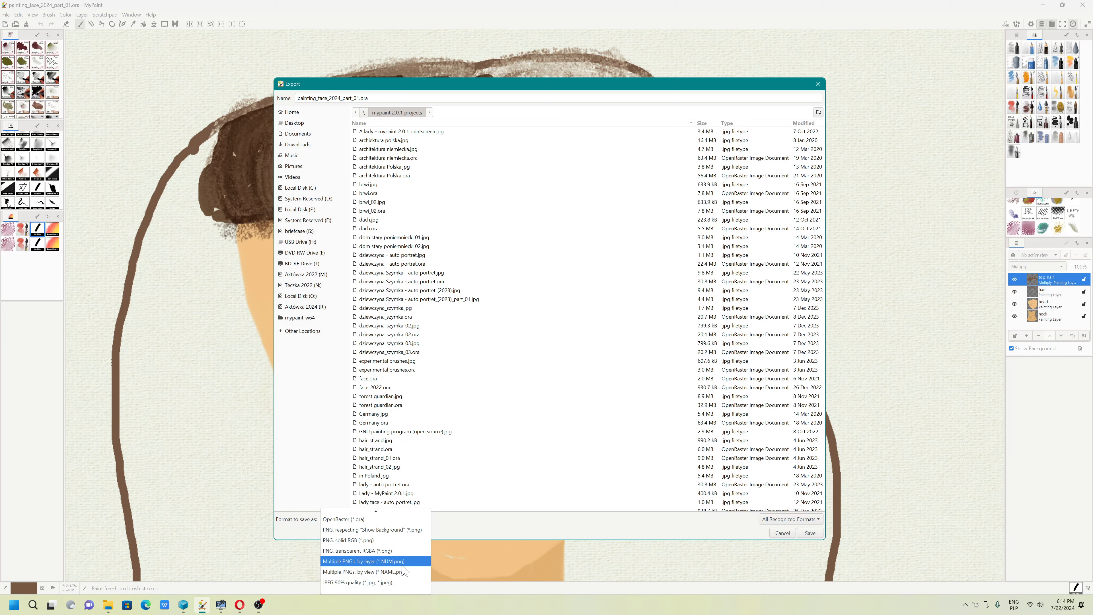
left_click(549, 532)
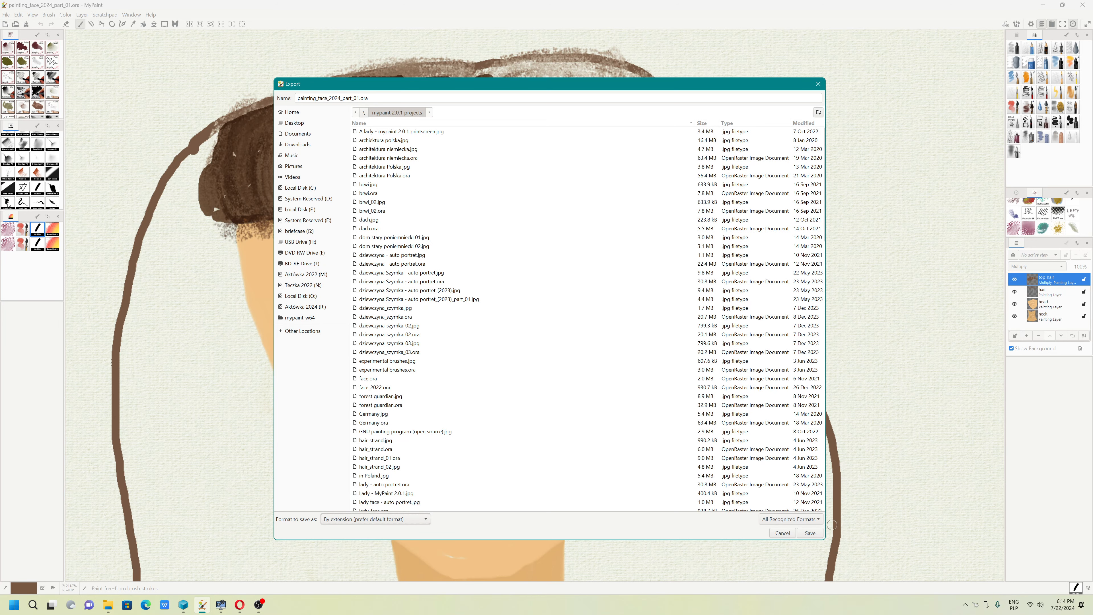
left_click(798, 534)
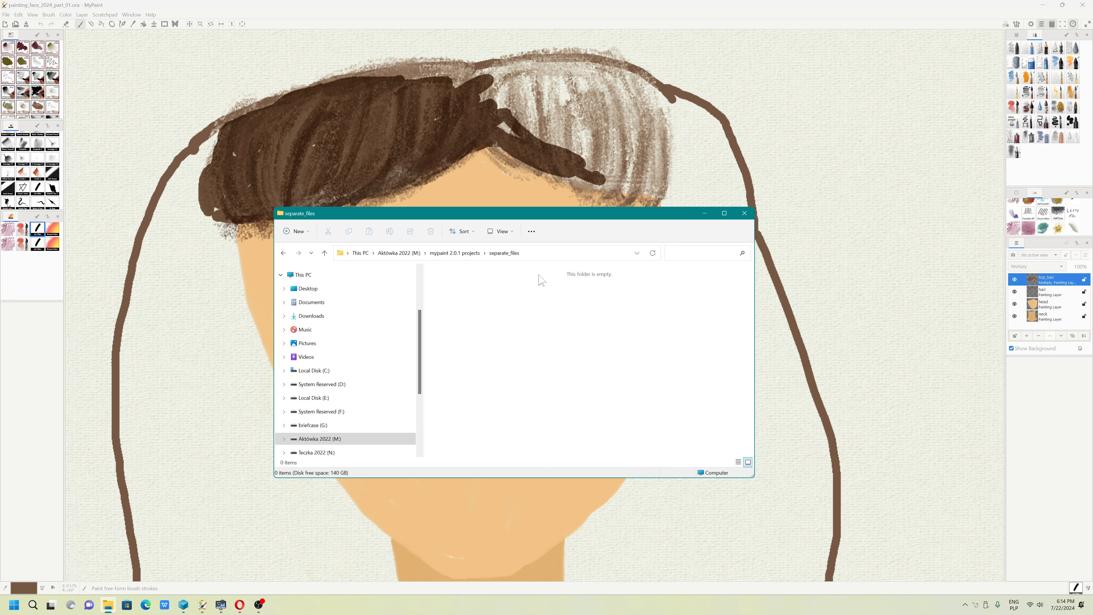
Step: Start saving a copy of the painting with the OpenRaster (*.ora) format
left_click(6, 14)
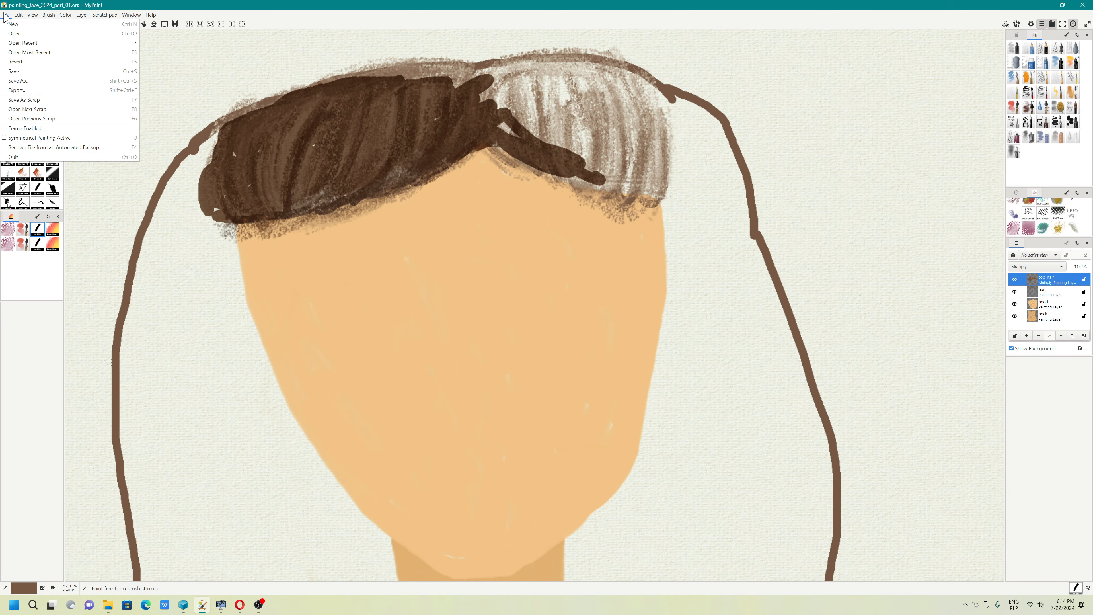
left_click(36, 82)
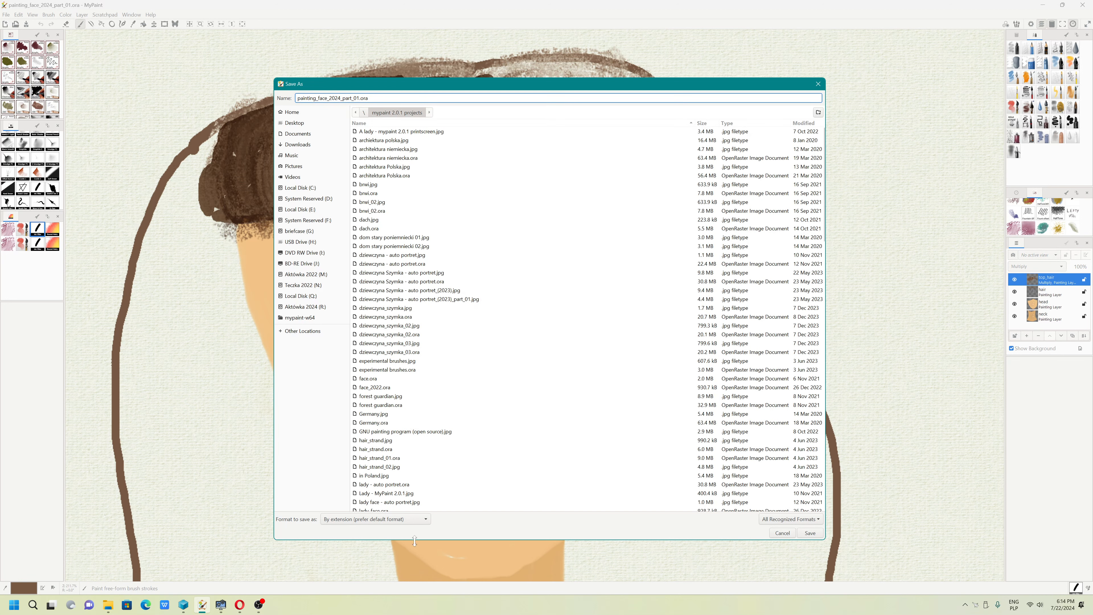
left_click(392, 526)
left_click(392, 522)
left_click(393, 520)
left_click(344, 530)
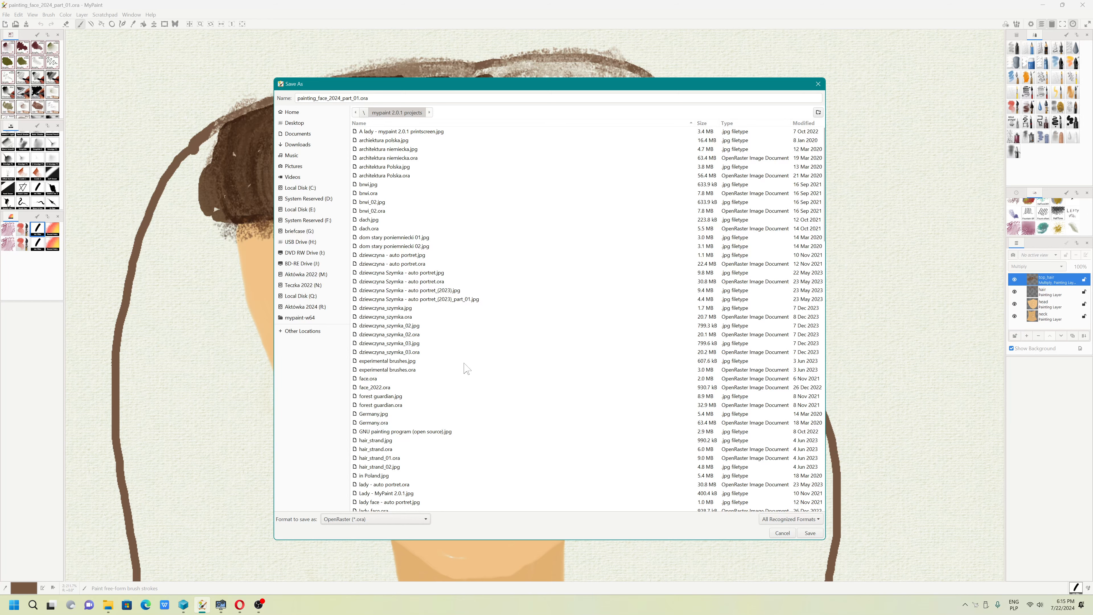
Step: Save the copy in the separate_files folder as painting_face_2024_(for_Krita).ora
scroll(466, 369, "down", 5)
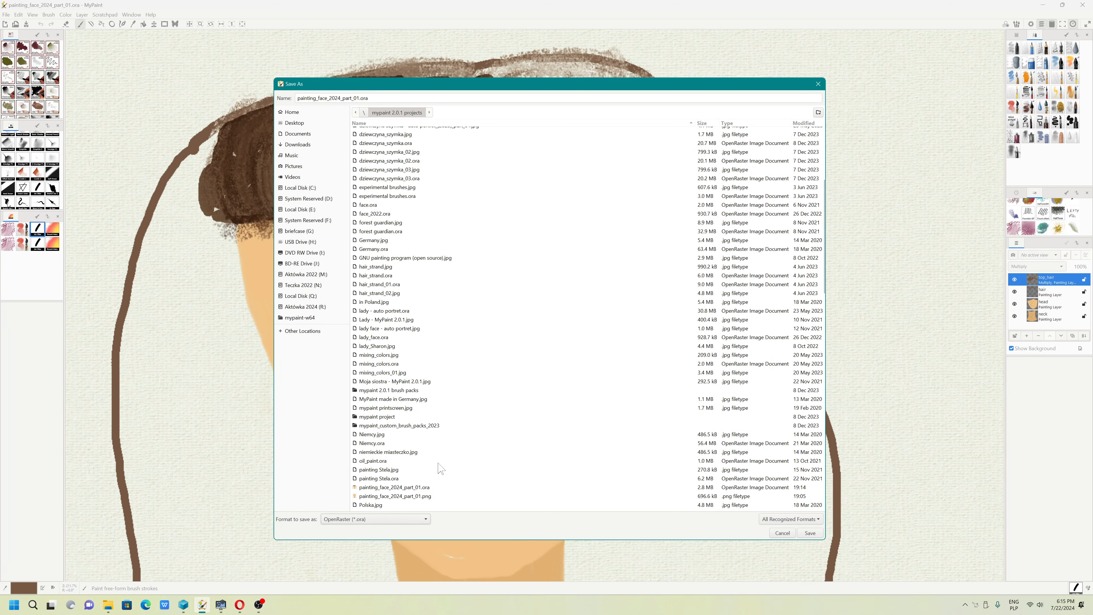
scroll(441, 469, "down", 2)
double_click(386, 451)
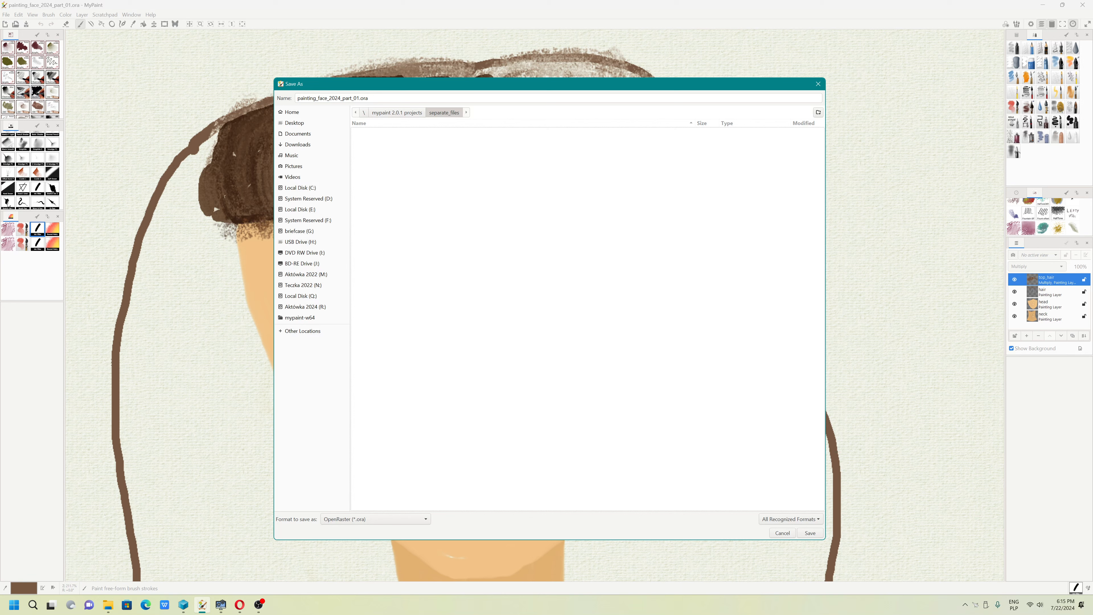
left_click(369, 98)
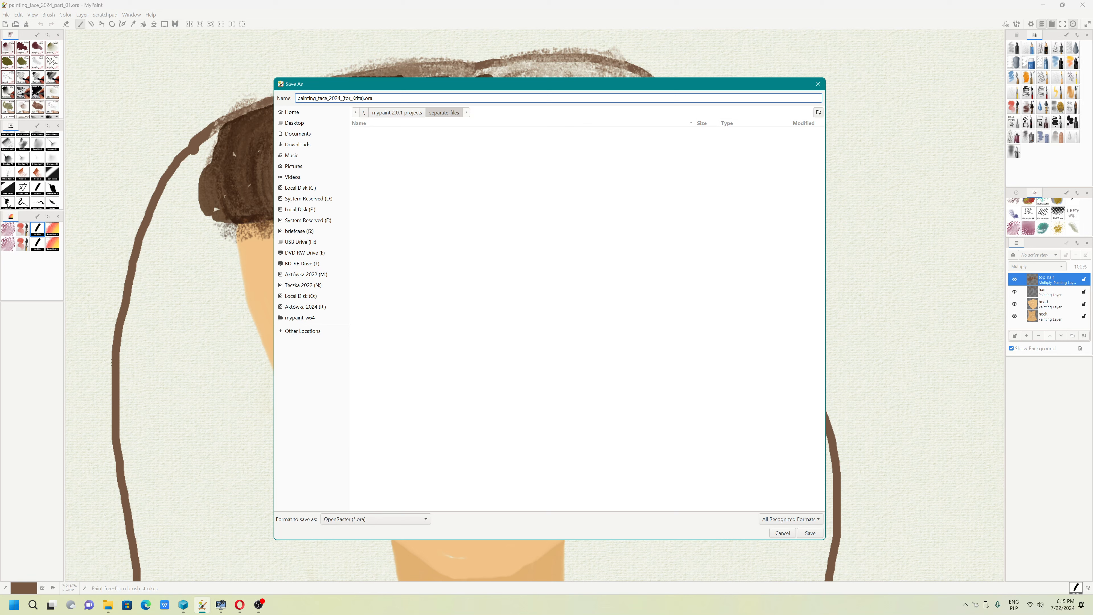
left_click(807, 534)
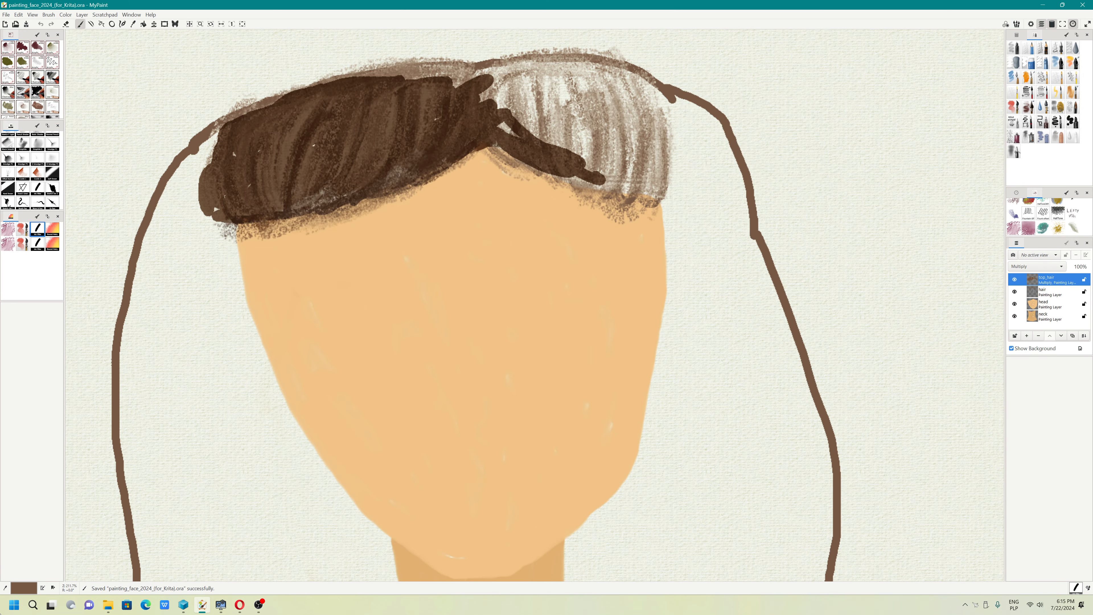
Step: Find Krita among the installed programs and launch it
left_click(17, 602)
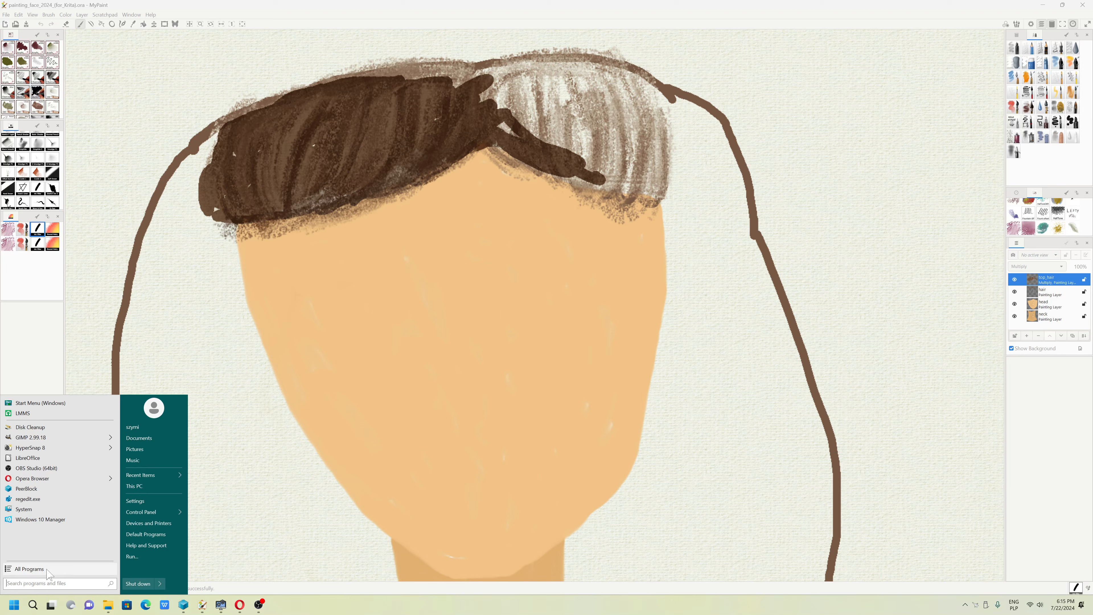
left_click(30, 568)
left_click_drag(114, 420, 114, 495)
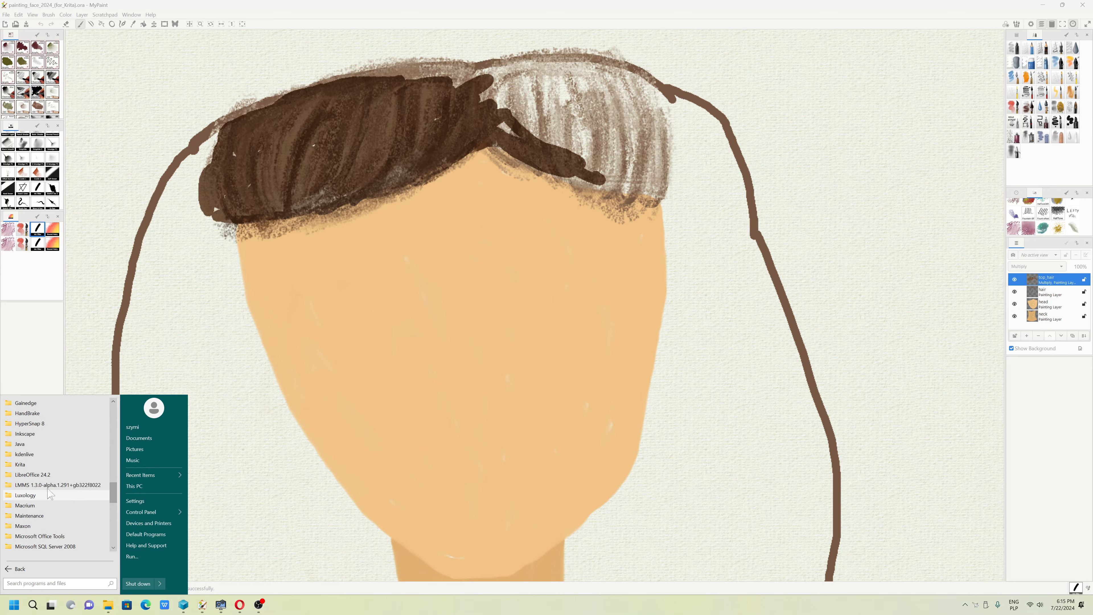
left_click(46, 476)
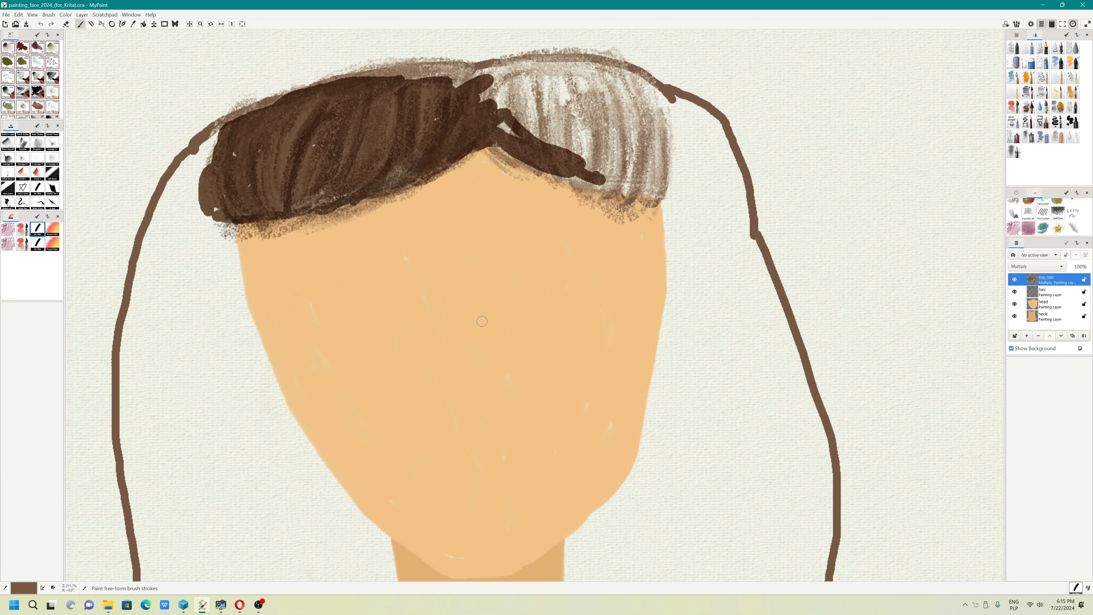
scroll(388, 366, "down", 4)
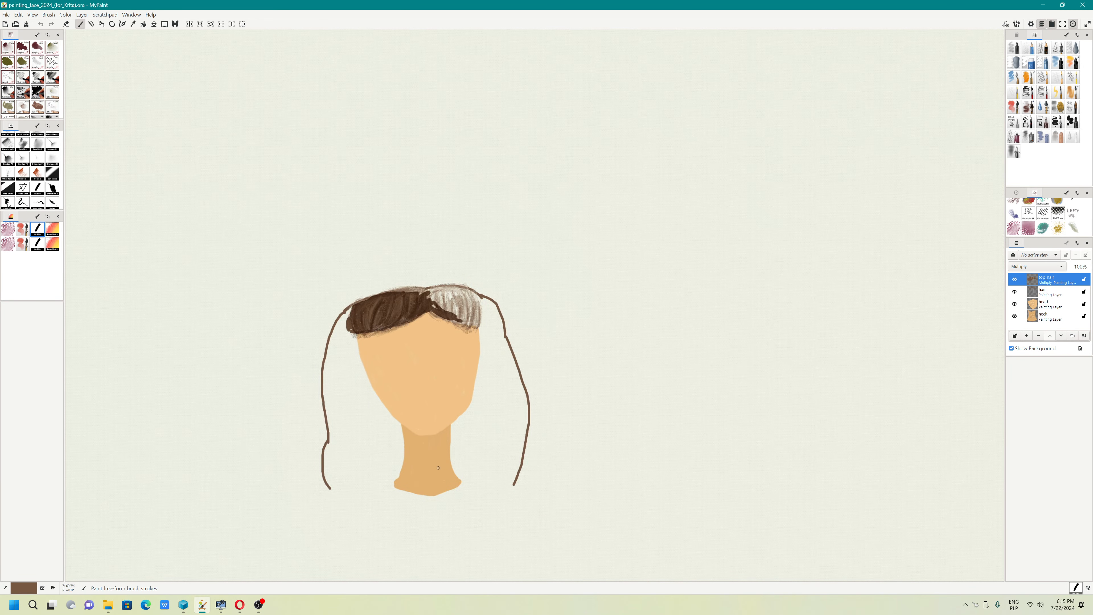
scroll(432, 454, "up", 2)
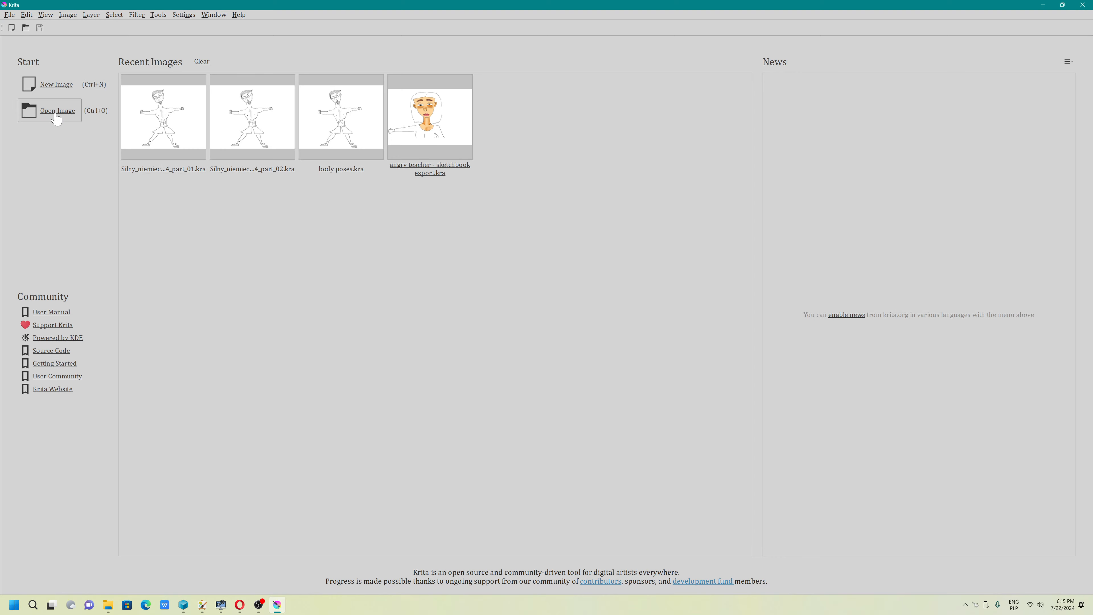
Step: Create a new blank image of 2,480 × 3,508 pixels
left_click(77, 116)
left_click(32, 78)
left_click(484, 307)
left_click(57, 84)
left_click(622, 423)
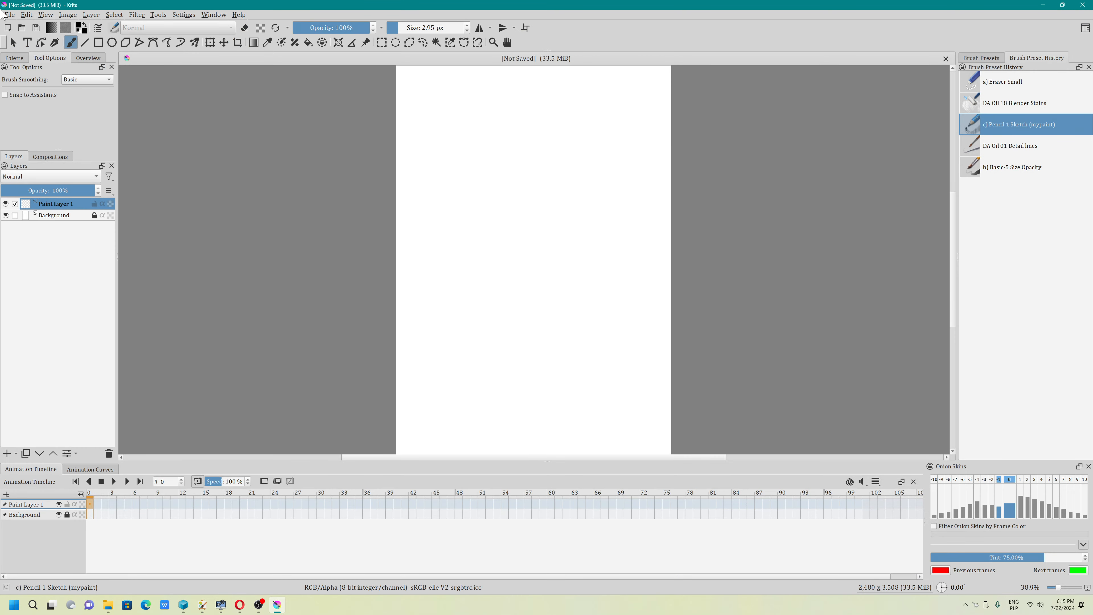
Step: Start opening an existing image and limit the listed files to the OpenRaster Image (*.ora) format
left_click(9, 15)
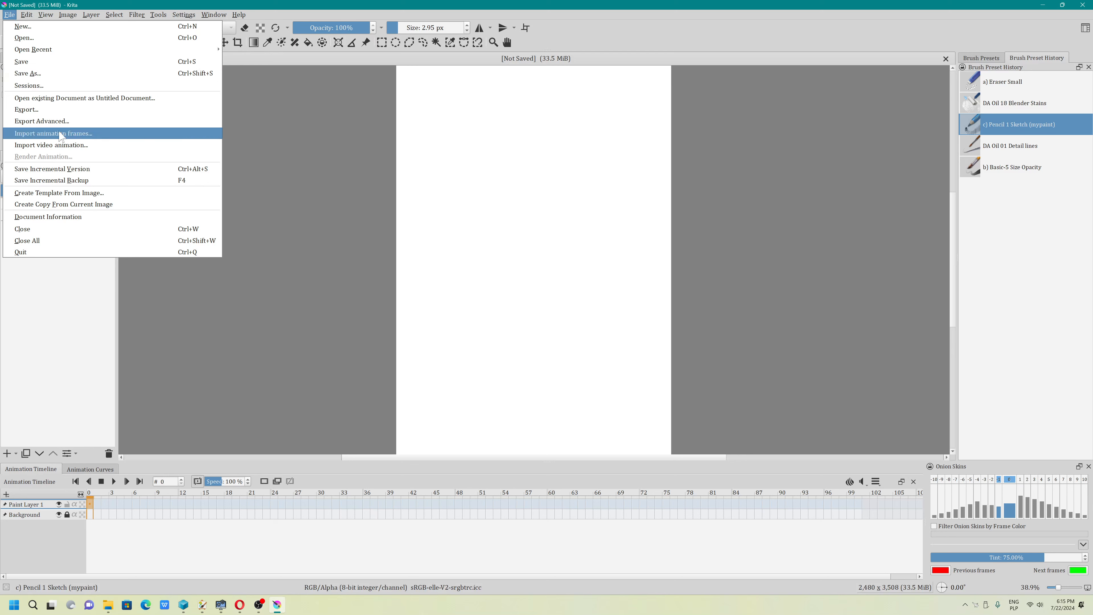
left_click(20, 38)
left_click(468, 291)
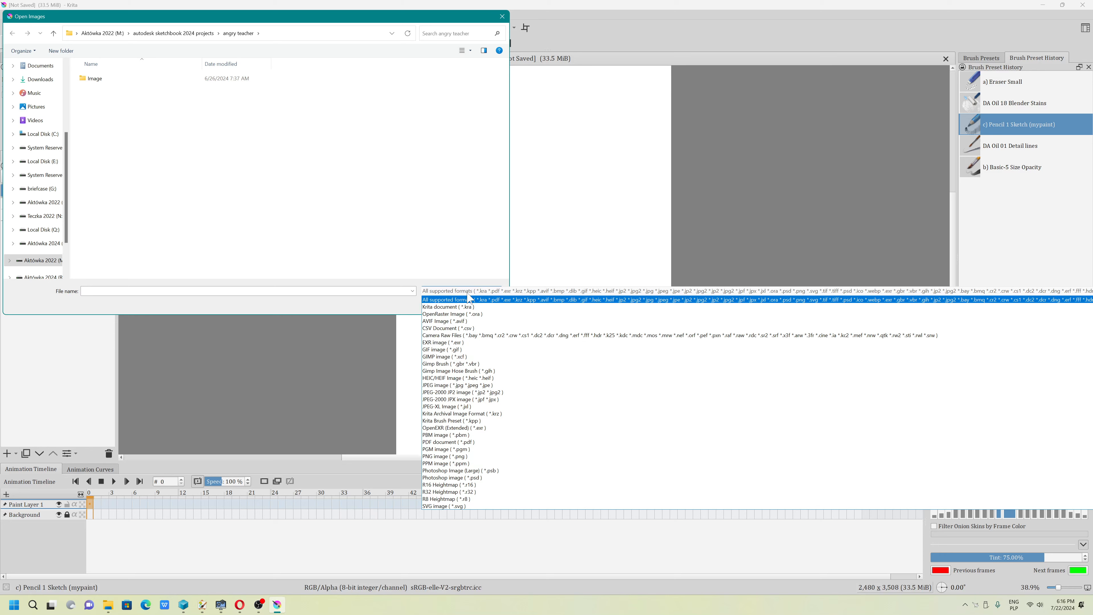
left_click(473, 314)
Step: Open painting_face_2024_(for_Krita).ora from the separate_files folder inside mypaint 2.0.1 projects on drive M
left_click(102, 33)
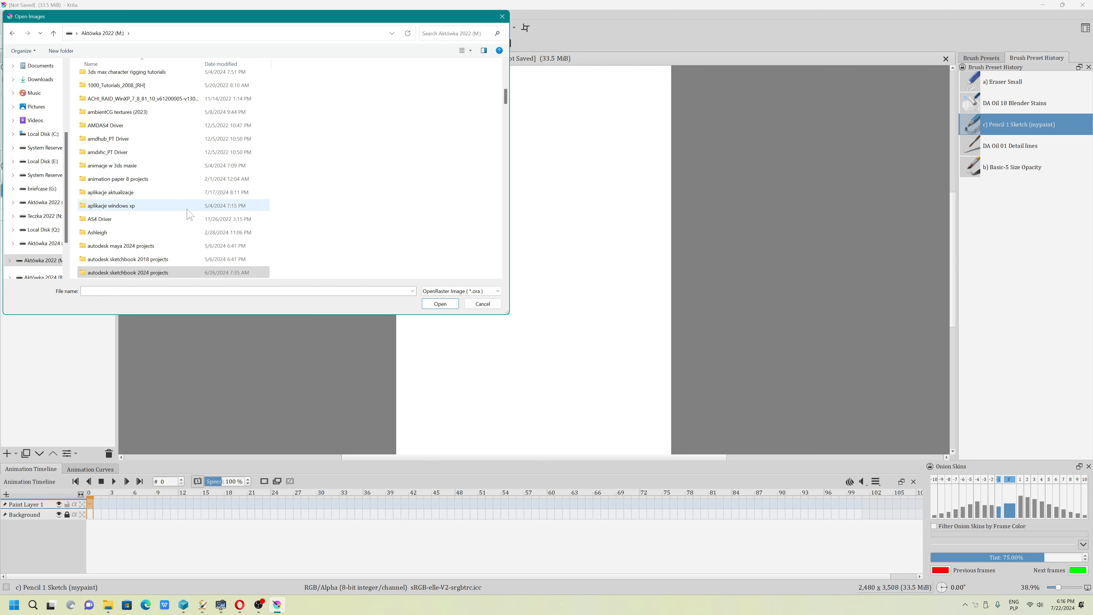
scroll(187, 214, "down", 20)
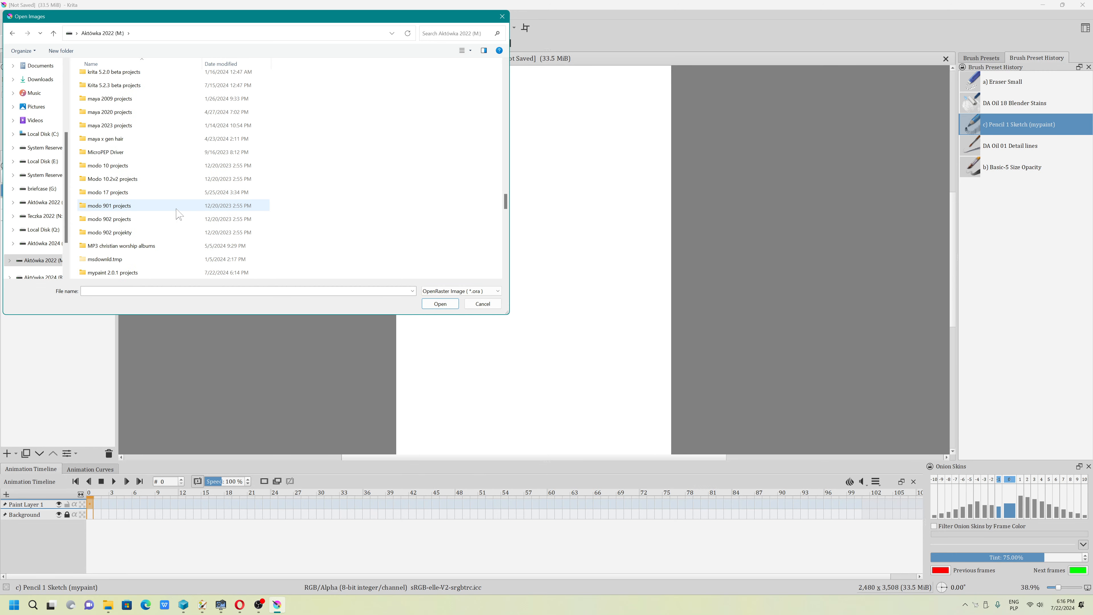
scroll(136, 260, "down", 1)
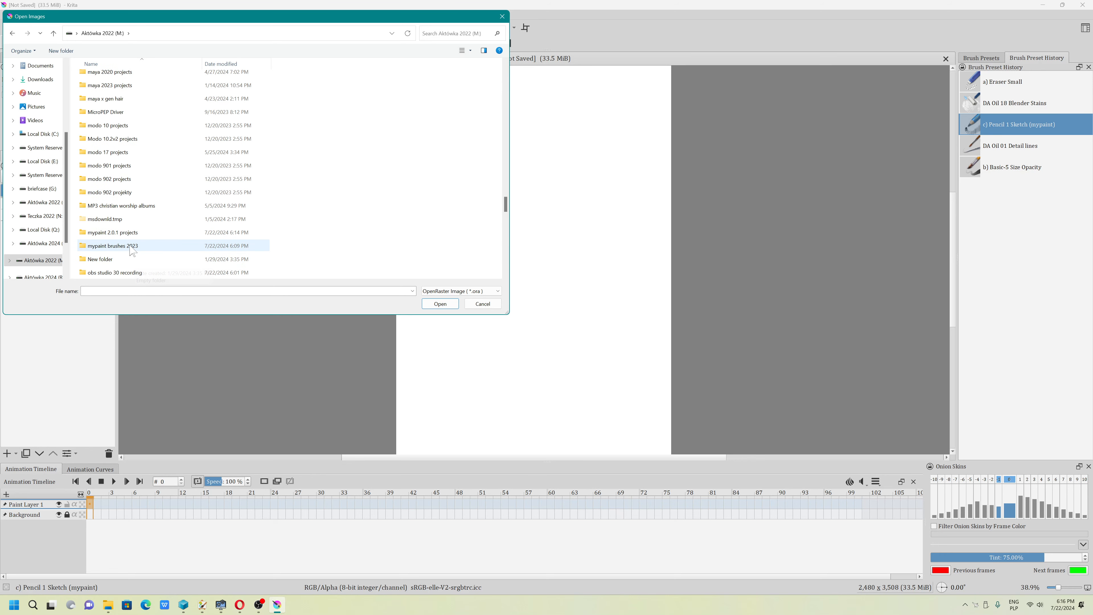
double_click(127, 233)
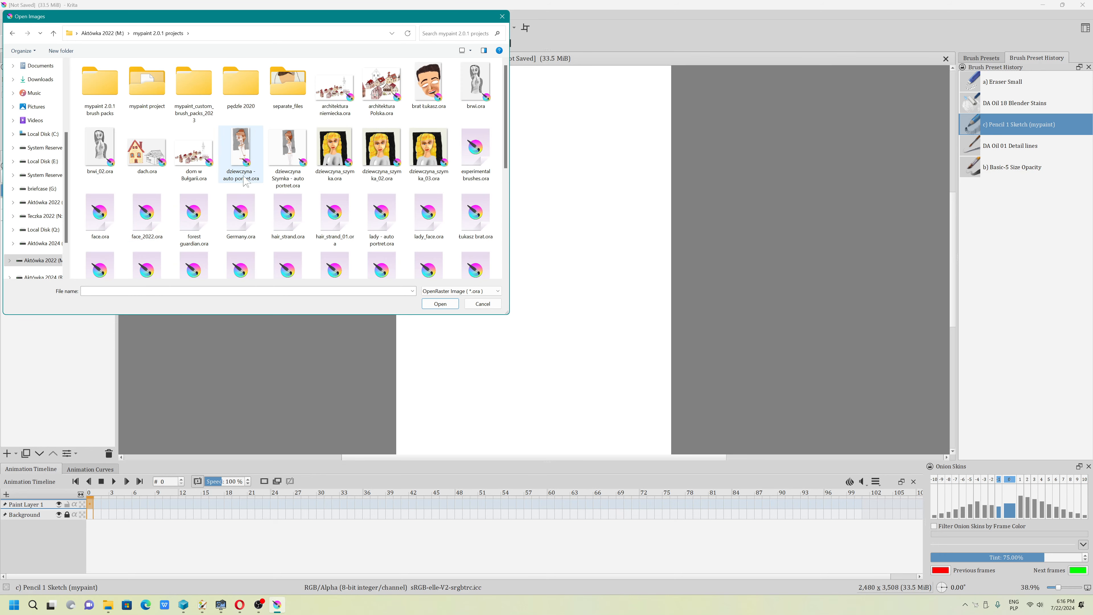
double_click(288, 84)
left_click(100, 80)
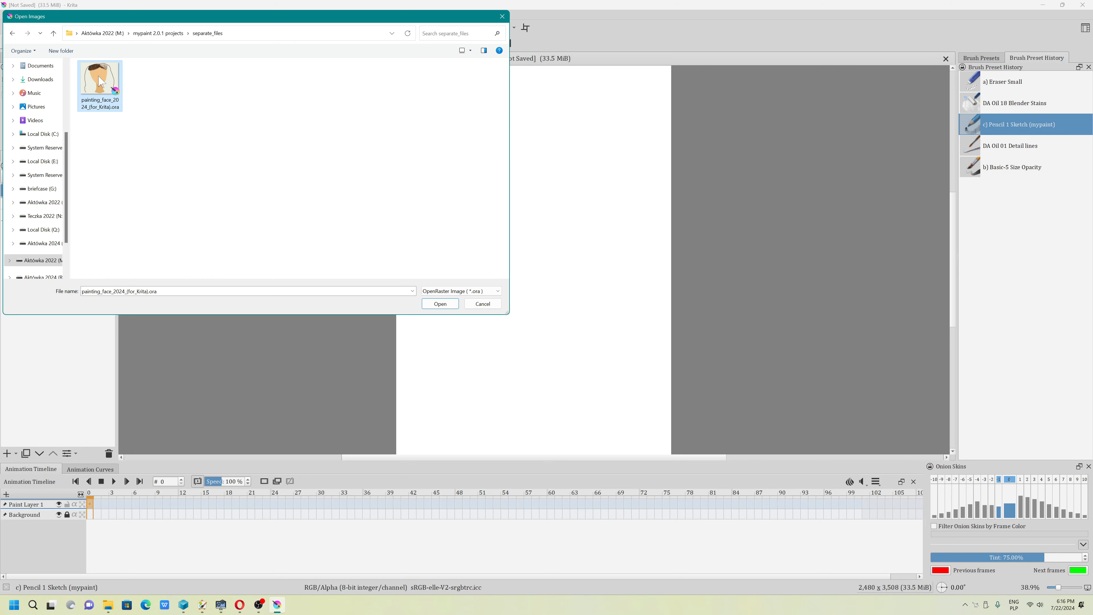
left_click(434, 305)
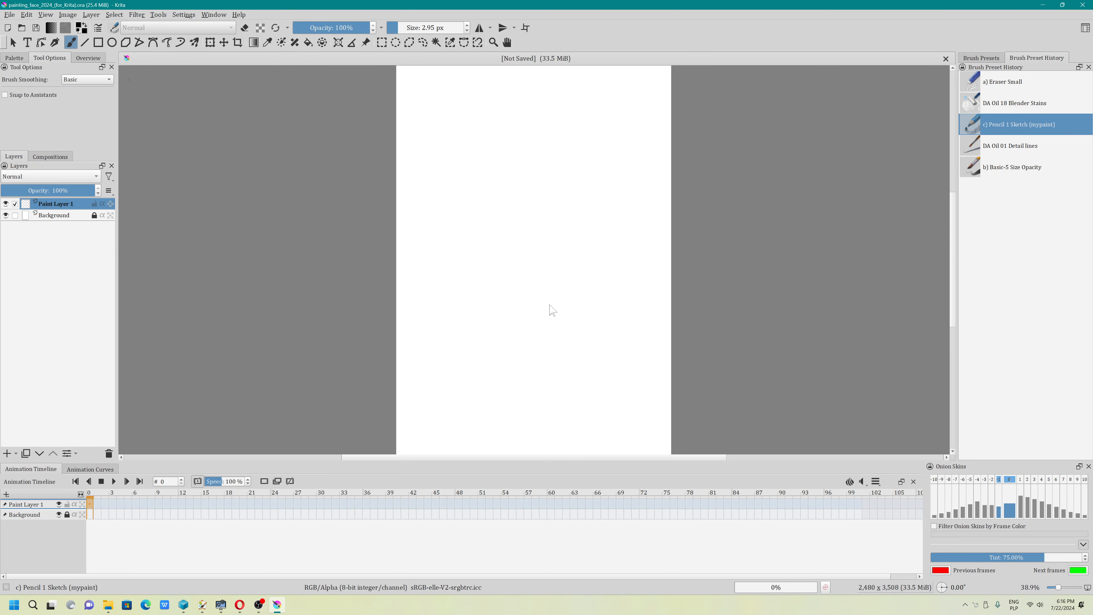
Step: Examine the imported painting up close and as a whole, and check the program's version information
scroll(514, 284, "up", 4)
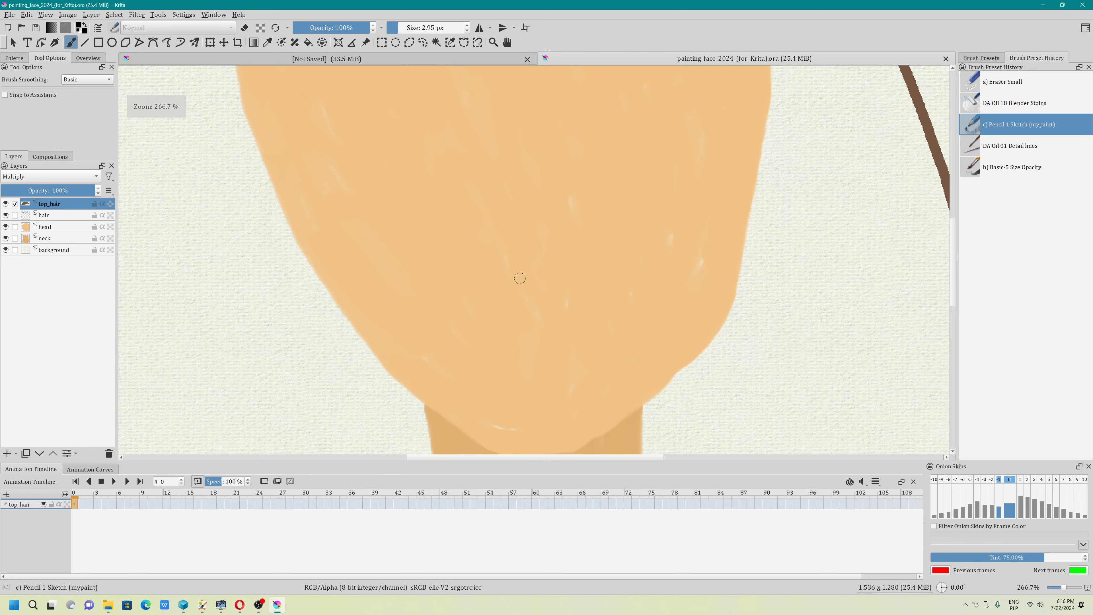
scroll(512, 276, "down", 2)
mouse_move(490, 236)
left_mouse_down()
mouse_move(407, 316)
mouse_move(399, 276)
mouse_move(467, 368)
mouse_move(435, 344)
mouse_move(409, 236)
mouse_move(427, 258)
left_mouse_up()
scroll(422, 280, "up", 2)
scroll(371, 295, "down", 3)
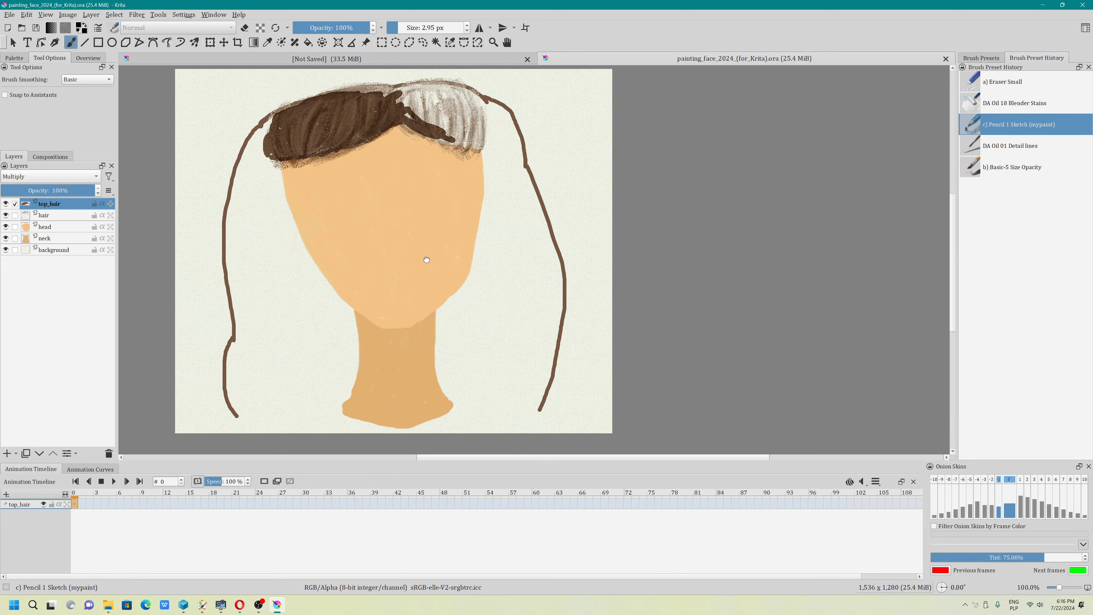
left_click(239, 14)
left_click(275, 85)
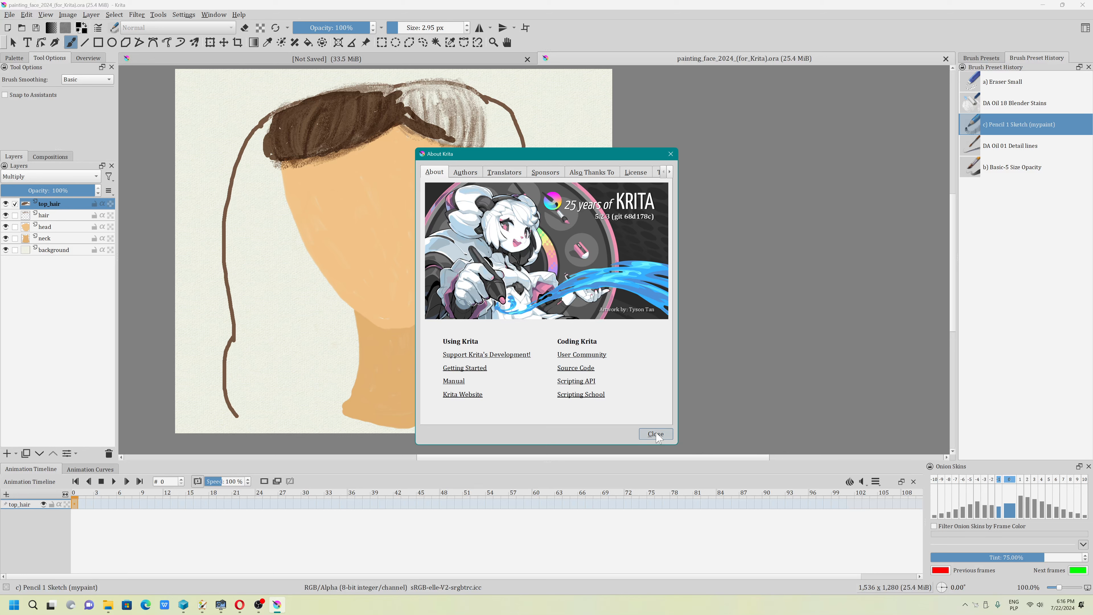
left_click(655, 434)
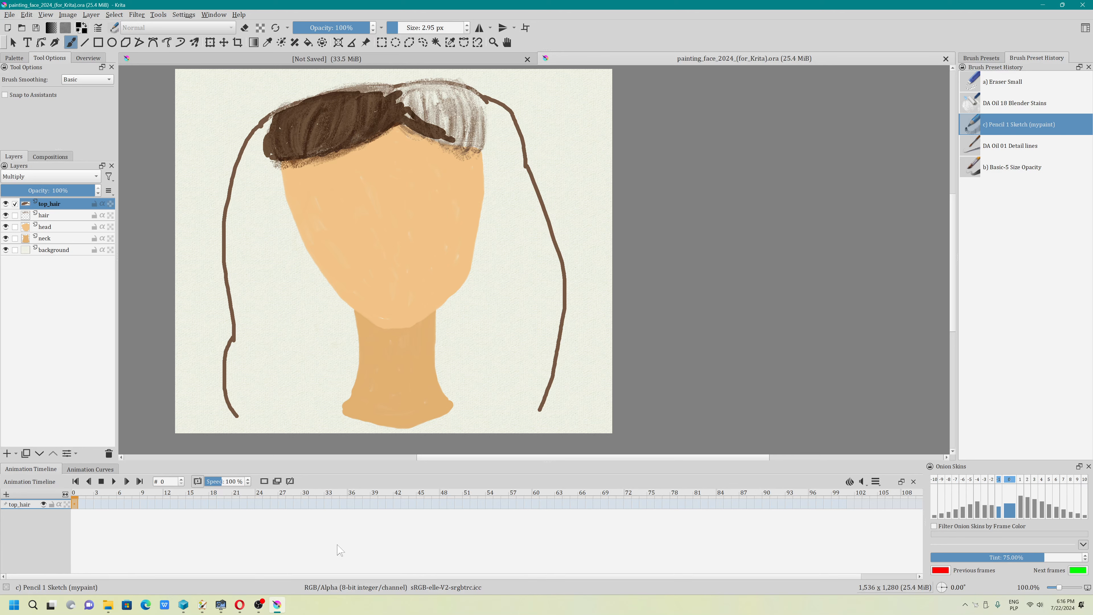
Step: Switch to the Opera browser, look up "flawlessly" in the diki.pl English-Polish dictionary, and return to Krita
left_click(240, 605)
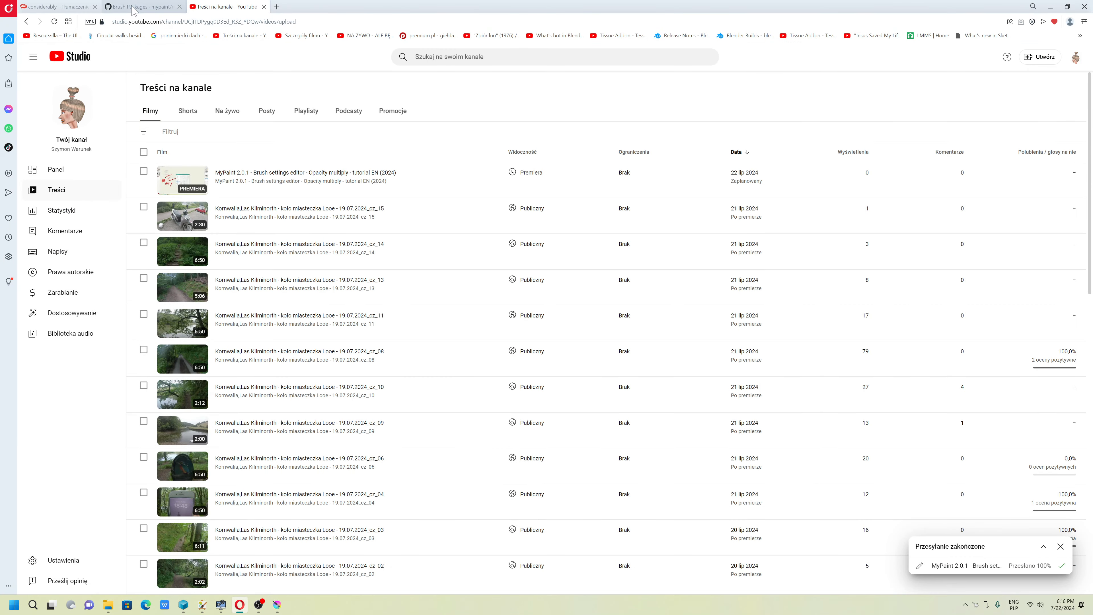
left_click(56, 6)
key("ctrl+a")
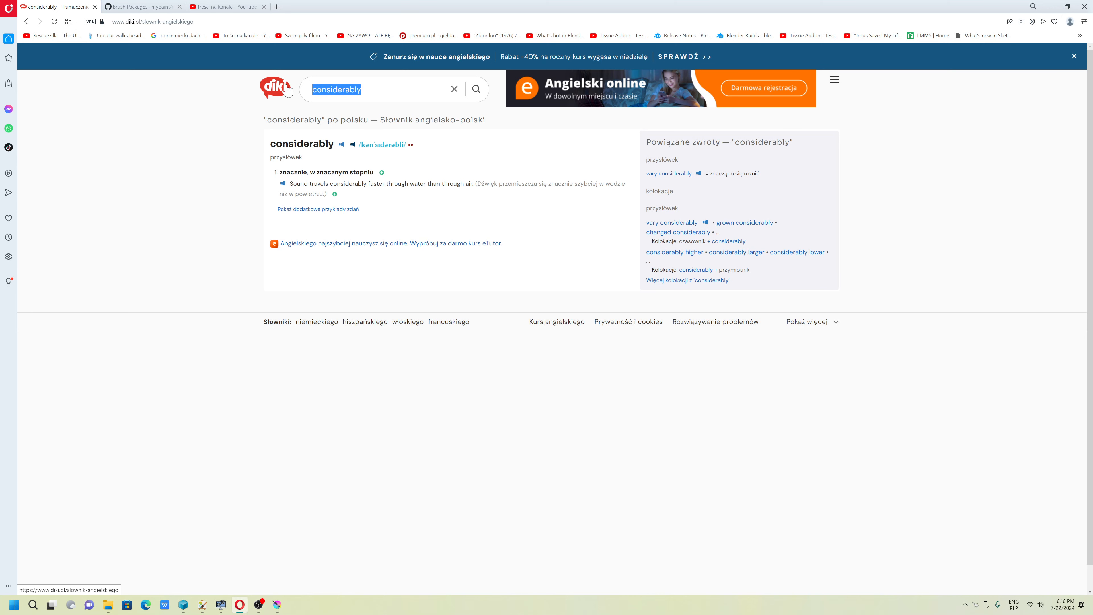
type("fawles")
key("Return")
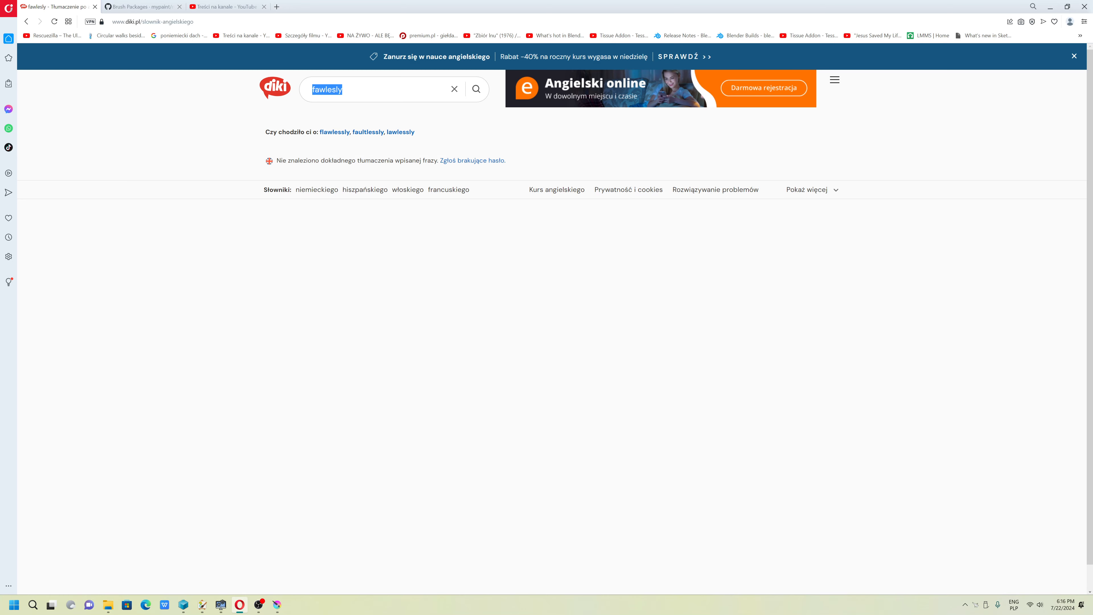
left_click(333, 133)
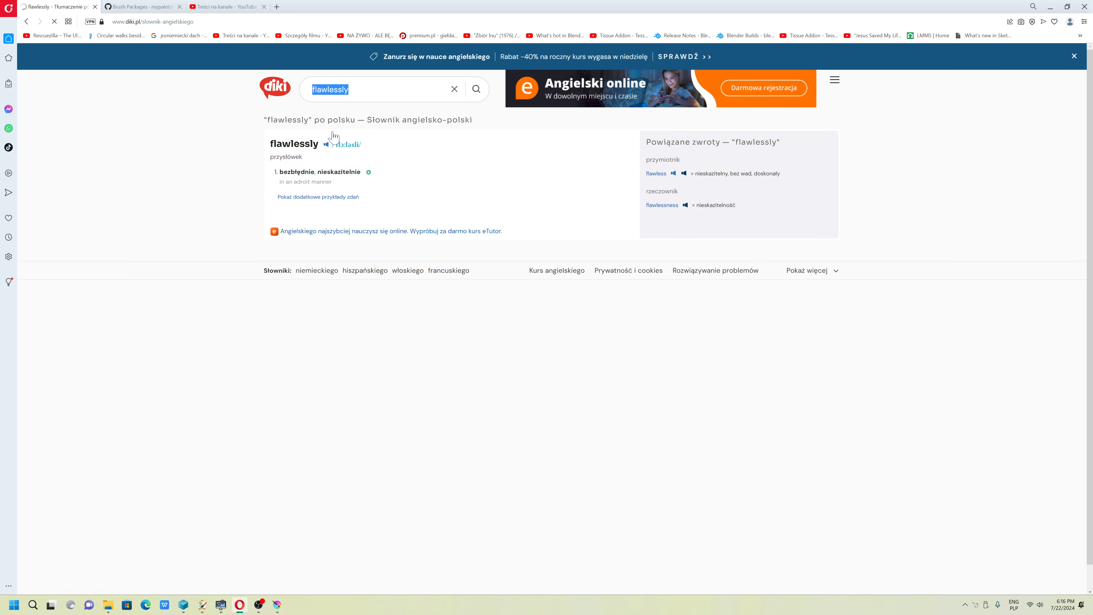
left_click(511, 173)
left_click(1050, 6)
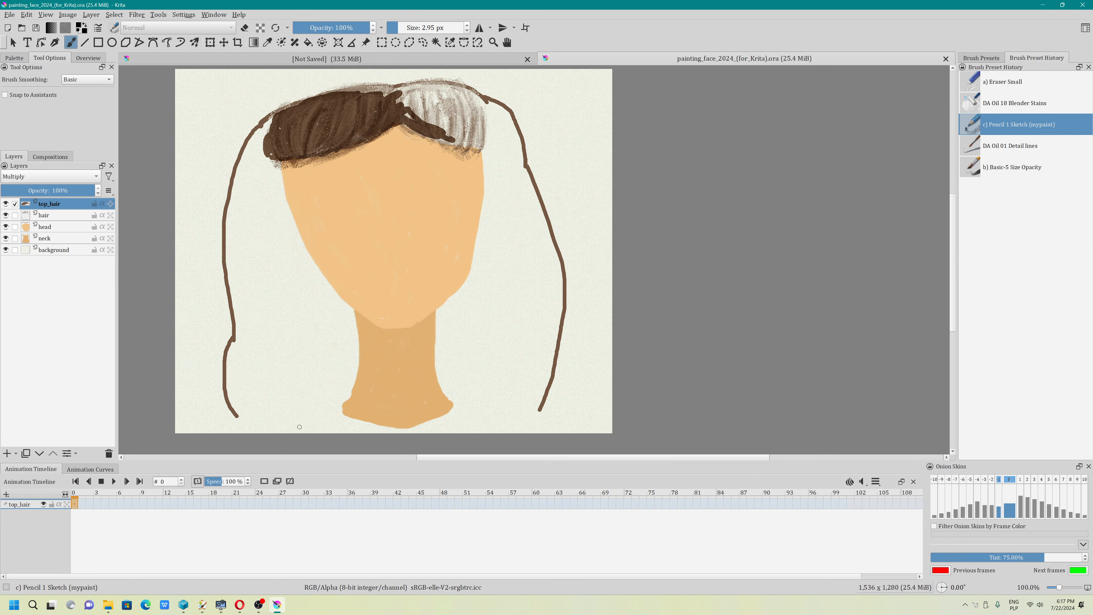
Step: View the About Krita version information again and close it
left_click(238, 14)
left_click(289, 91)
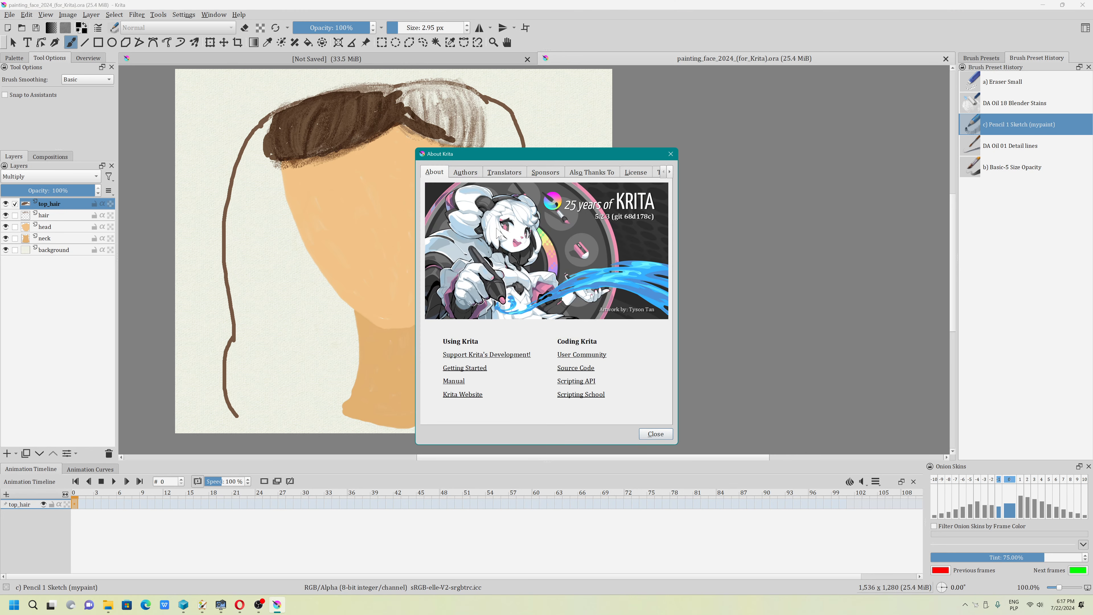
left_click(670, 154)
Step: Review the Display settings and the General cursor and window settings in Krita's configuration, and close it
left_click(213, 14)
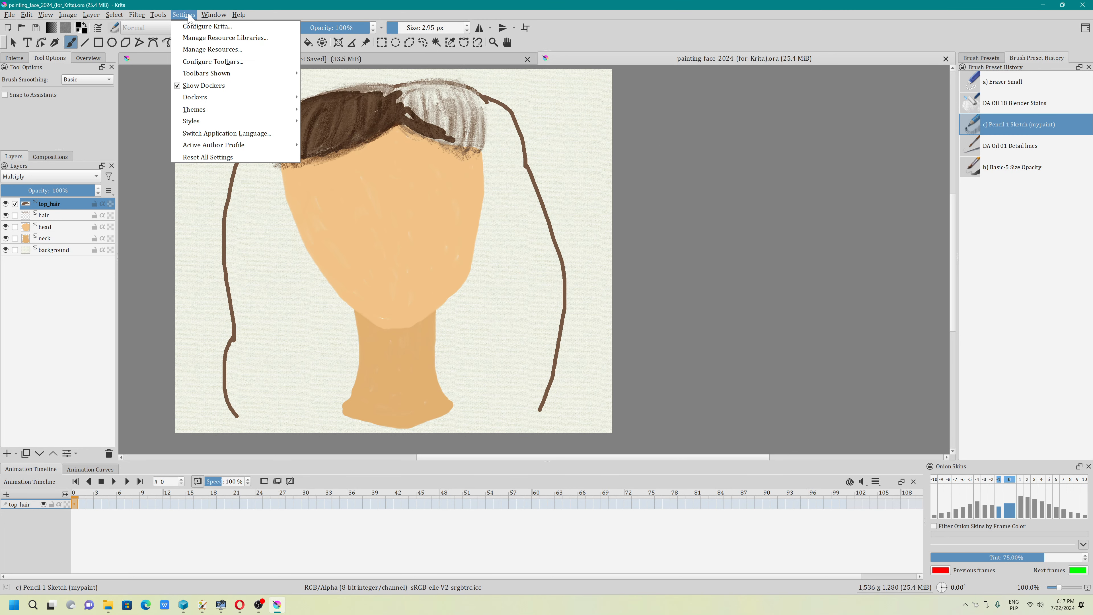
left_click(192, 26)
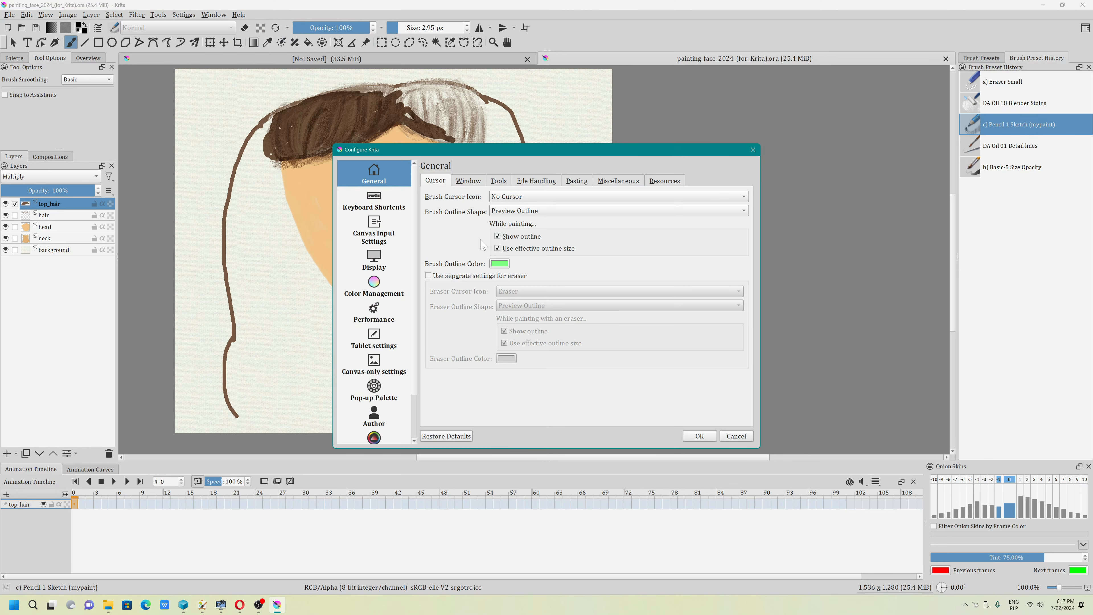
left_click(374, 260)
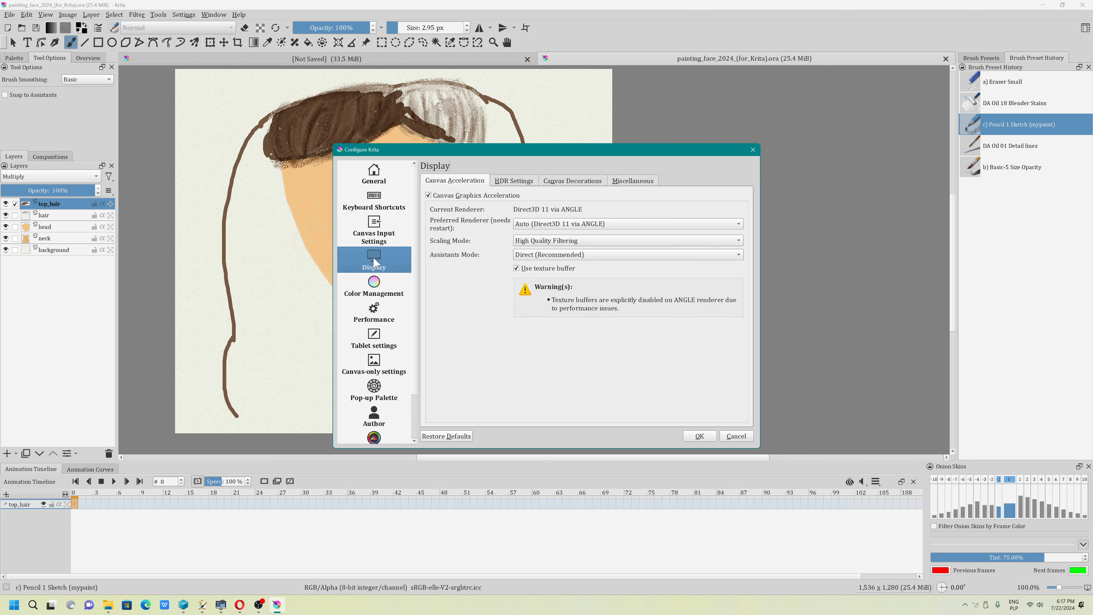
left_click(381, 168)
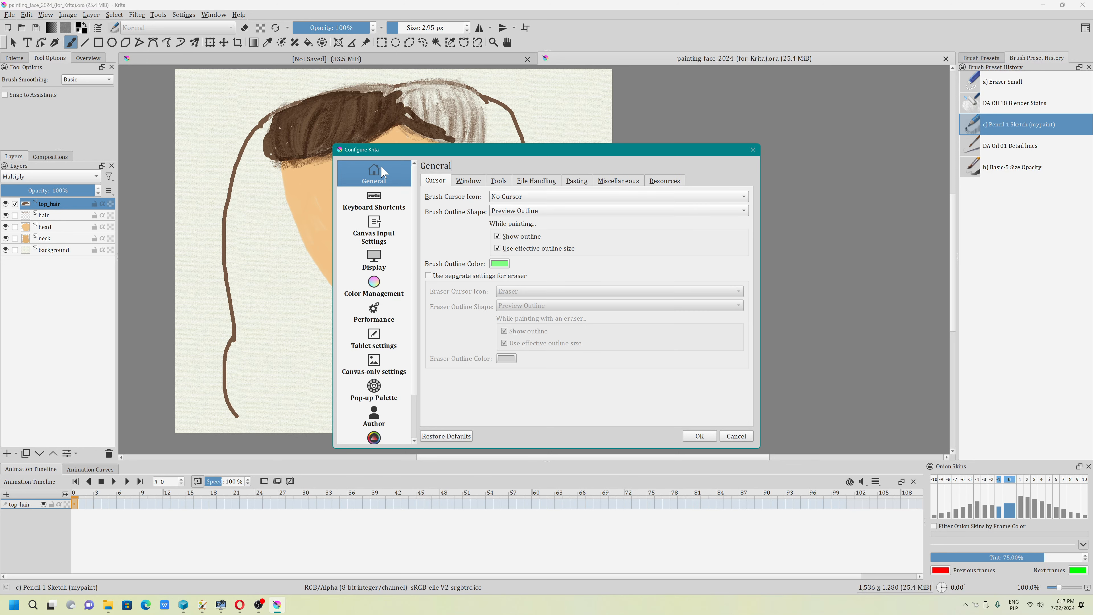
left_click(476, 184)
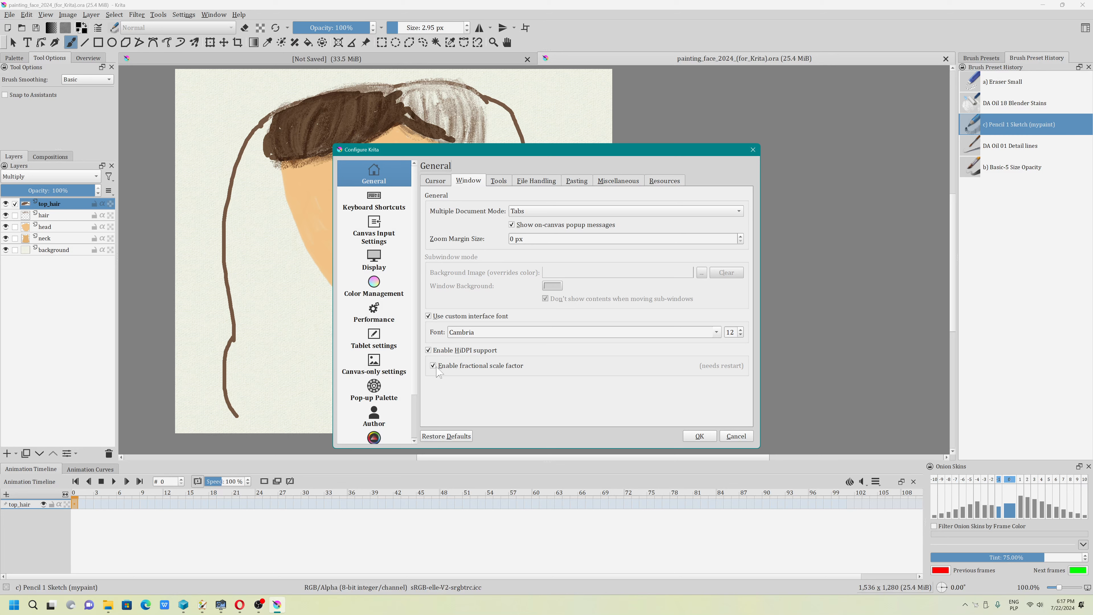
left_click(753, 150)
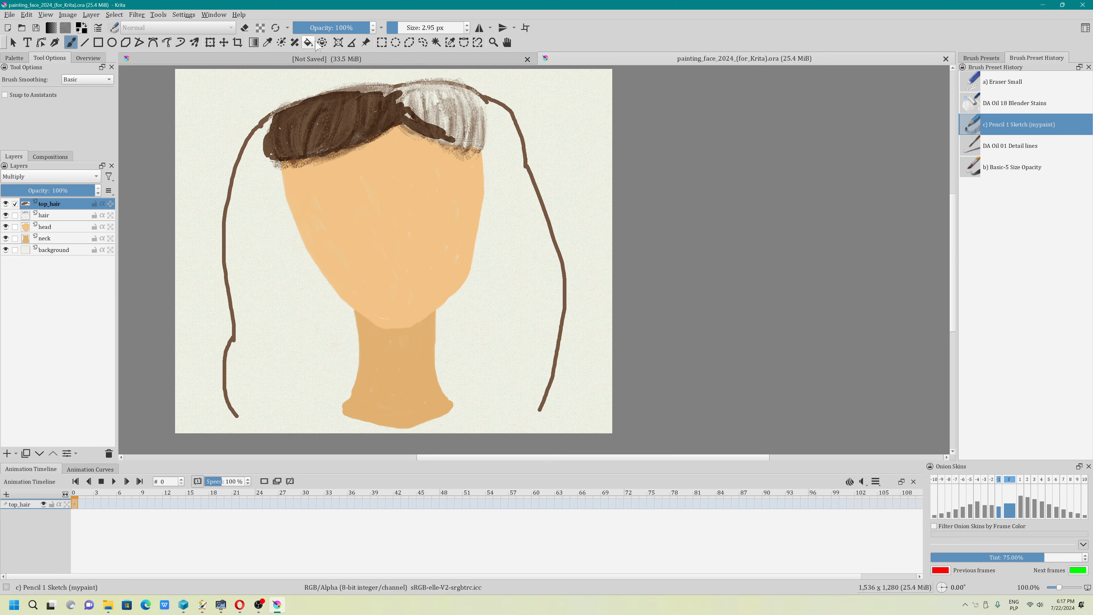
Step: Inspect the painted hair closely and make the hair layer active
scroll(390, 174, "up", 4)
scroll(390, 174, "down", 6)
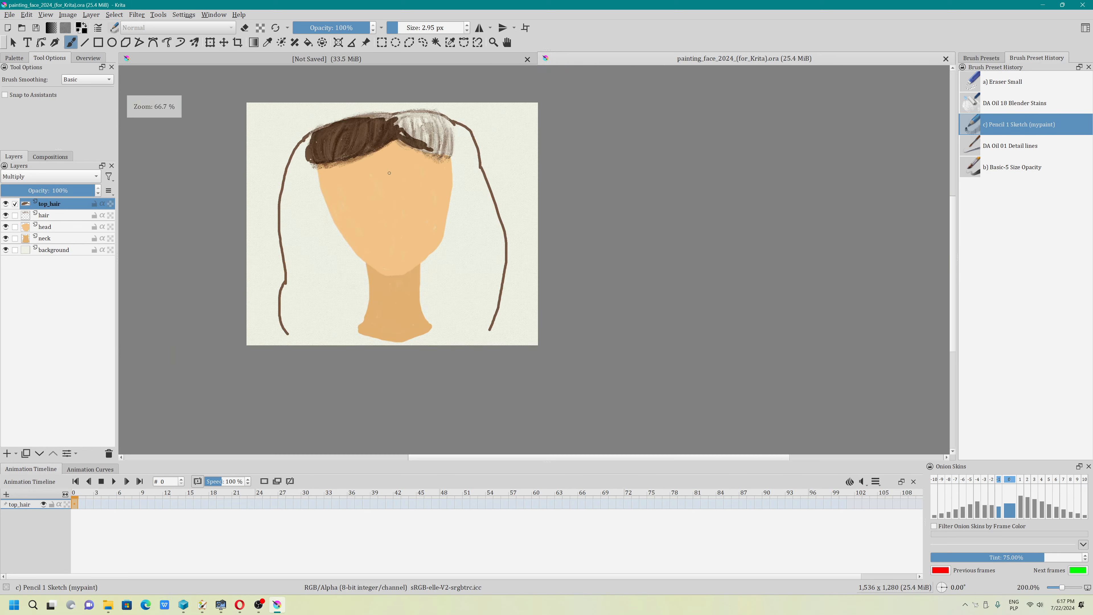
scroll(339, 126, "up", 5)
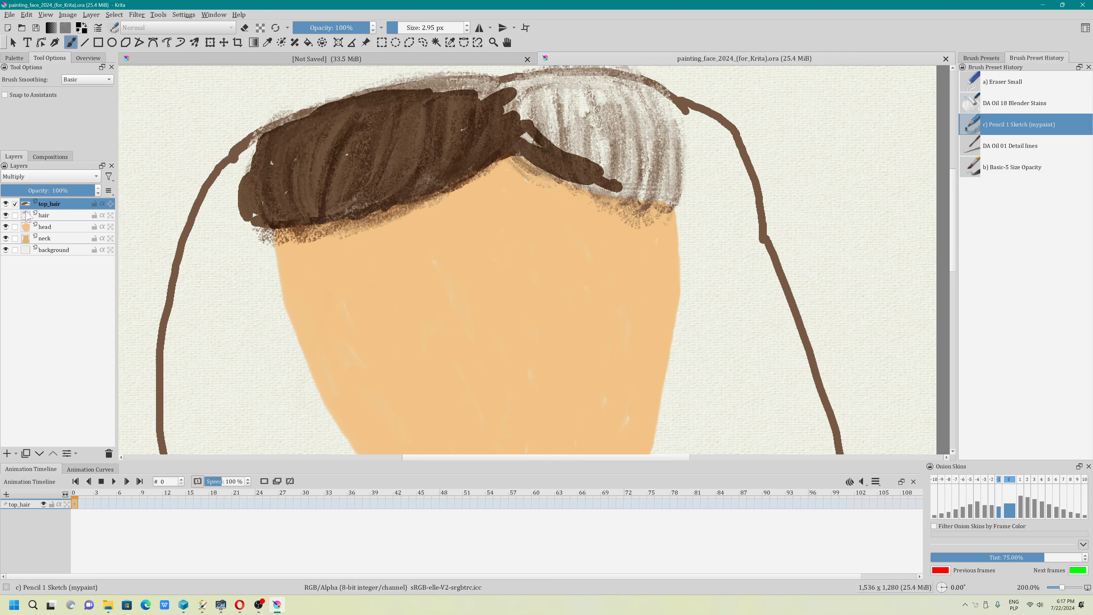
left_click(48, 216)
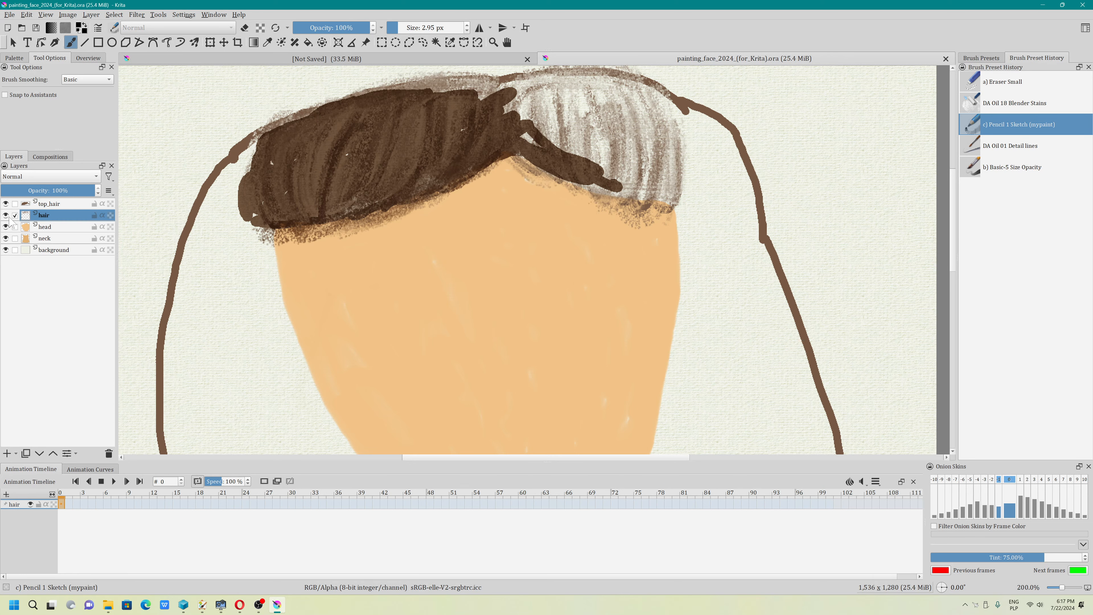
key("minus")
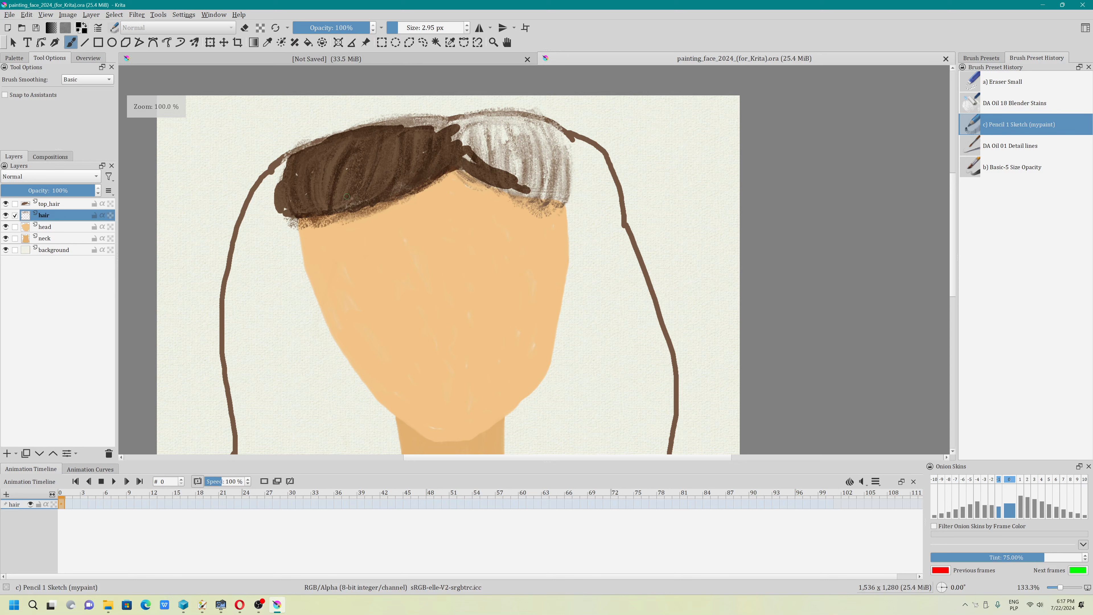
Step: Hide and show the head and neck layers in turn to check that they are separate
left_click(5, 226)
left_click(5, 227)
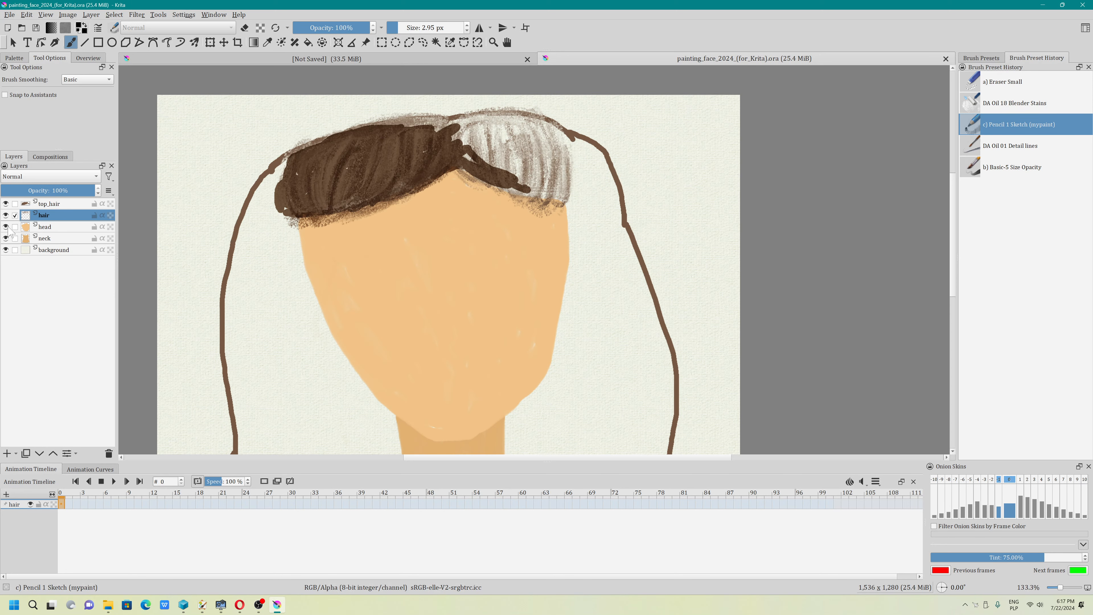
left_click(6, 238)
left_click(5, 238)
key("minus")
left_click(6, 227)
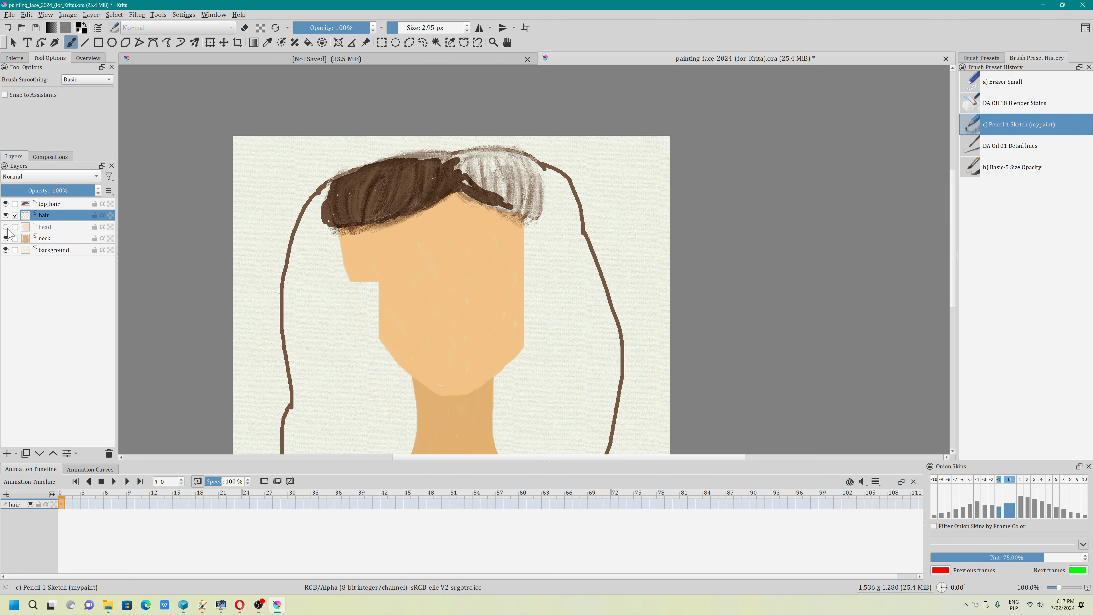
left_click(5, 226)
left_click(7, 227)
left_click(6, 228)
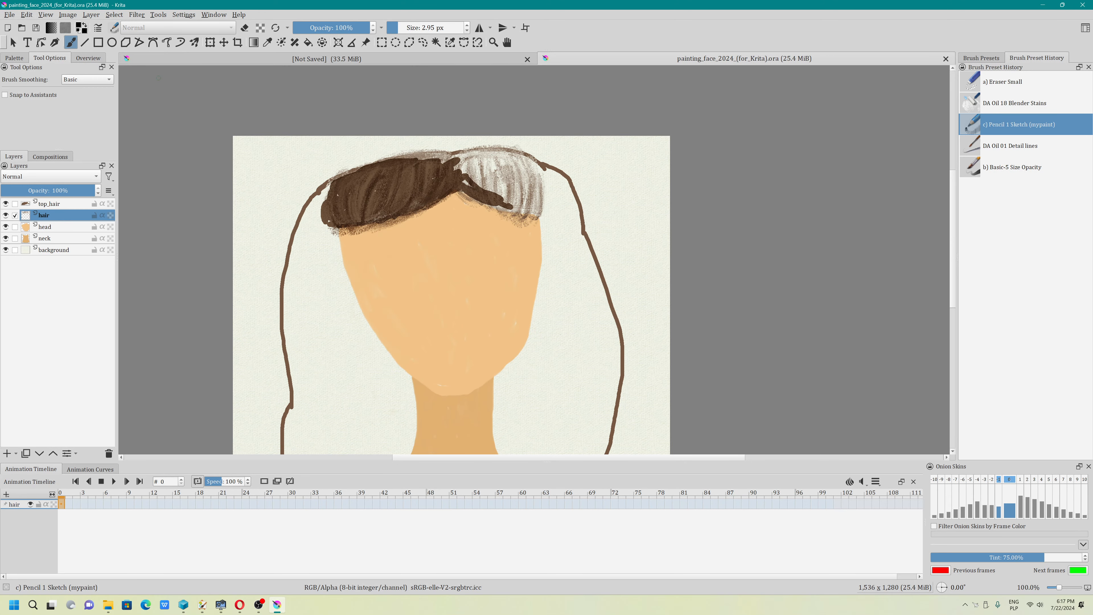
Step: Review the file formats offered for saving the OpenRaster painting under another type, and cancel the save
left_click(10, 14)
left_click(28, 73)
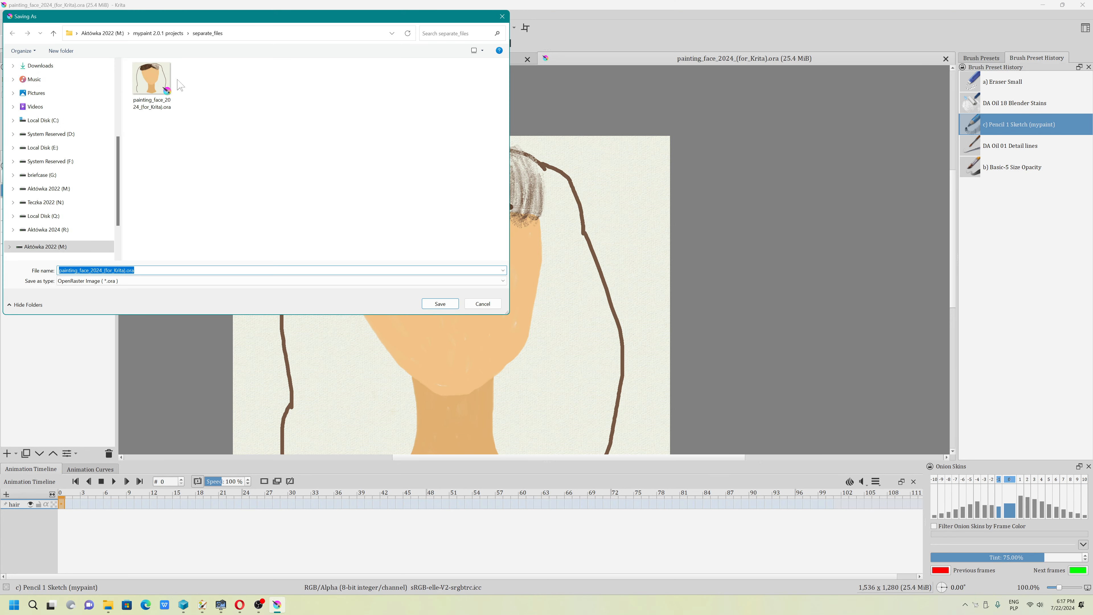
left_click(105, 282)
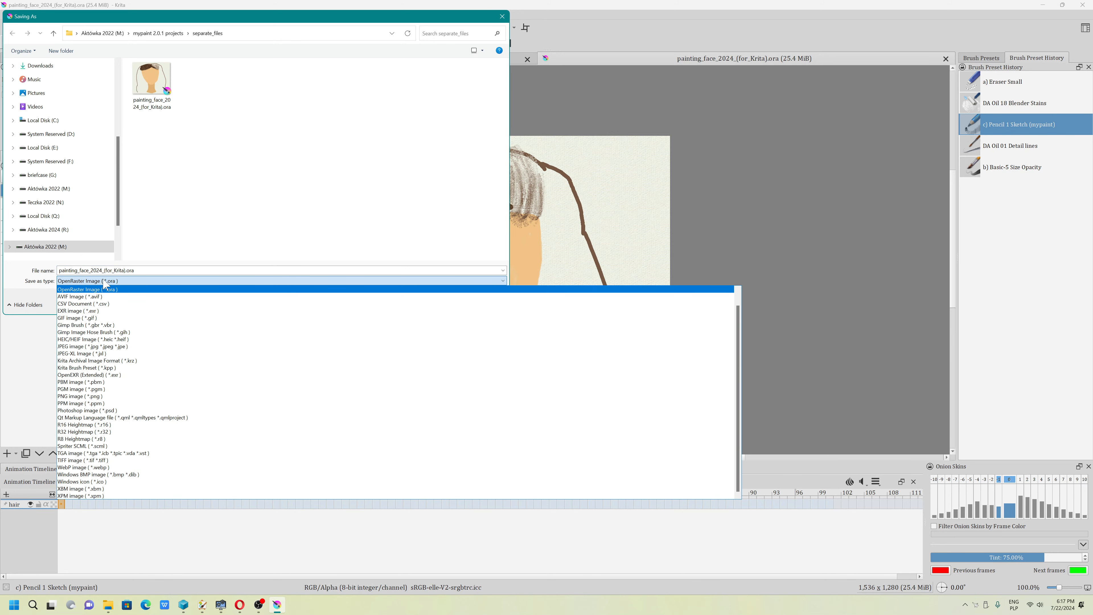
left_click(116, 288)
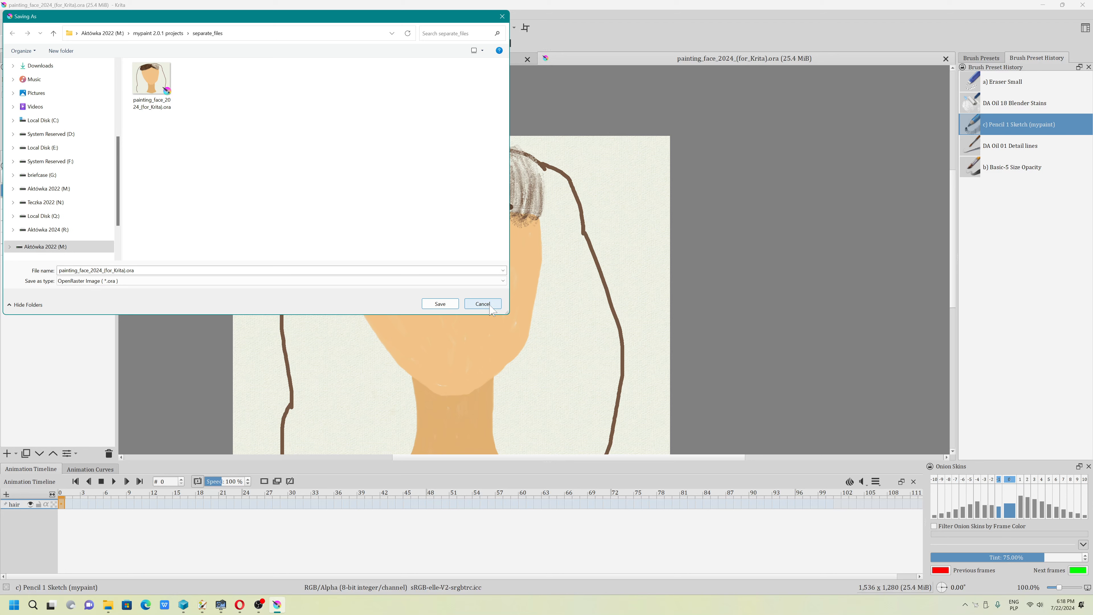
left_click(112, 282)
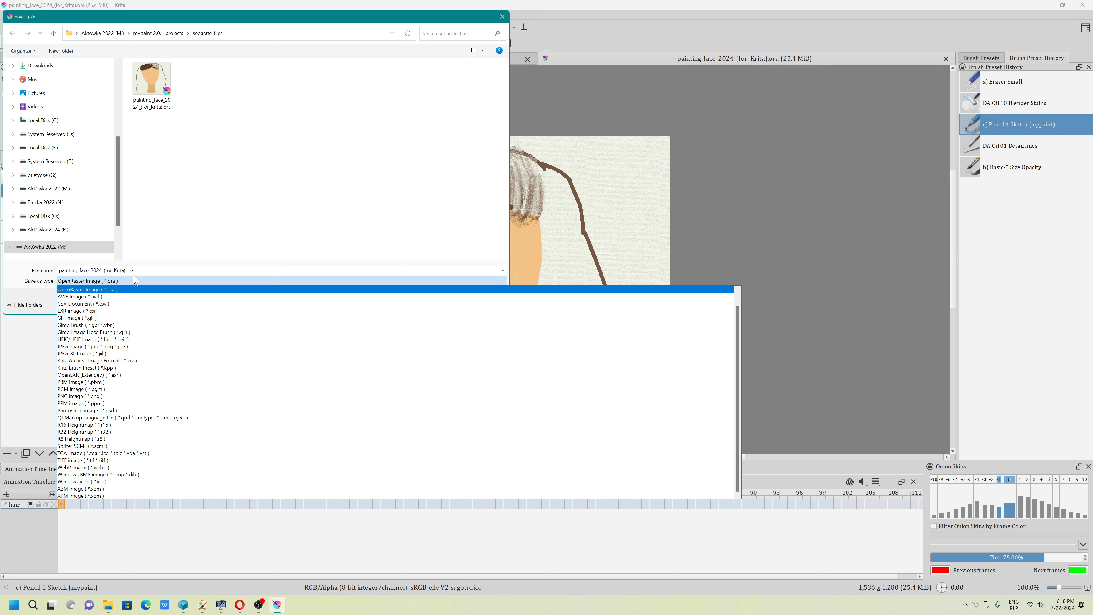
left_click(239, 243)
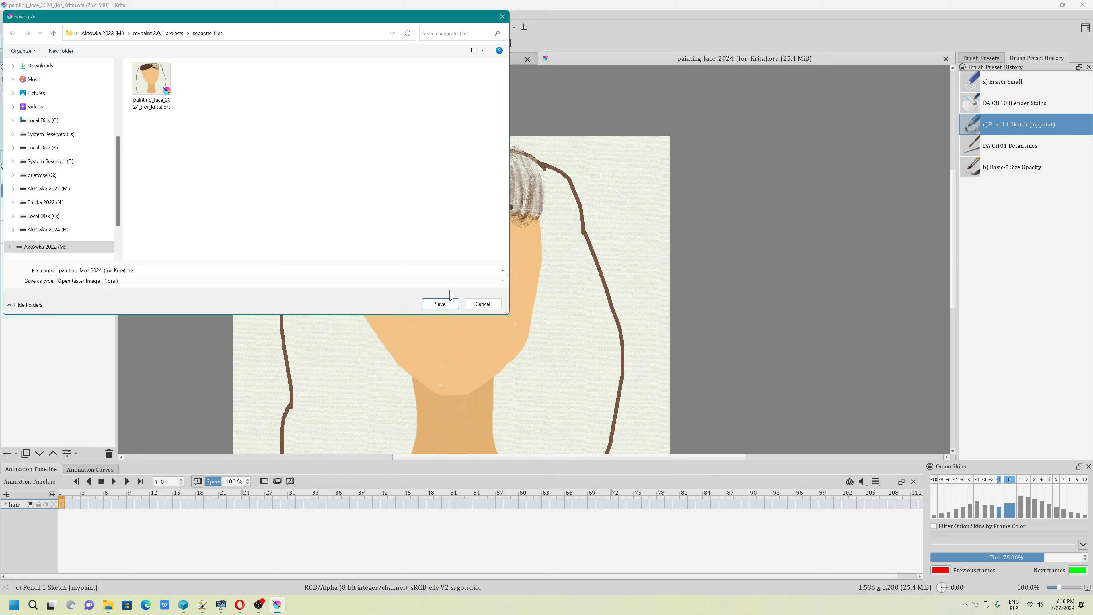
left_click(482, 303)
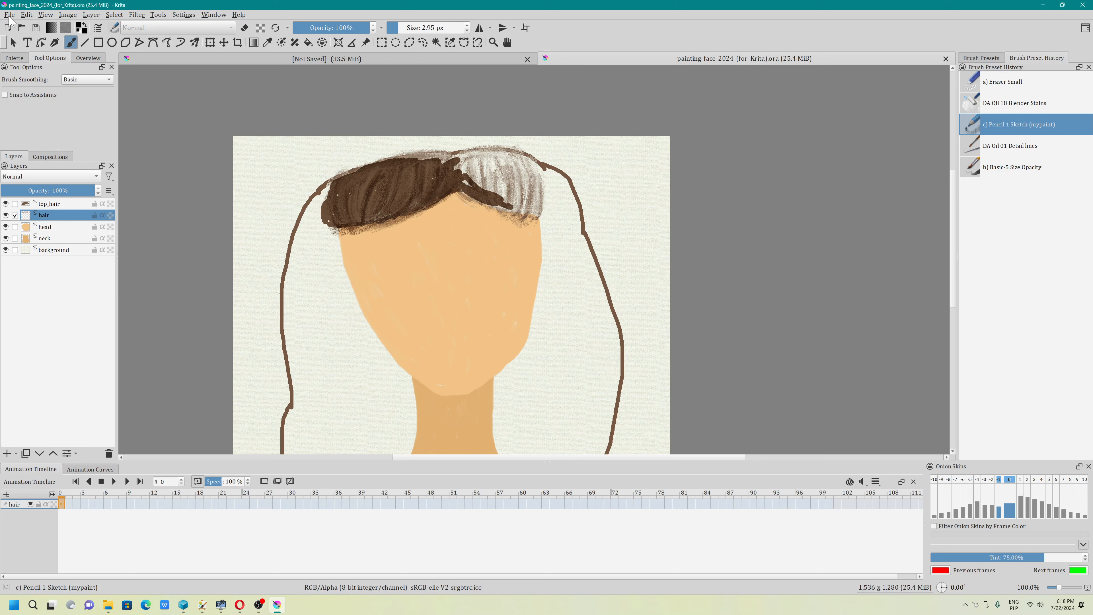
Step: Save the painting as the Krita document painting_face_2024_(for_Krita).kra in the "Krita 5.2.3 beta projects" folder on drive M:
left_click(10, 15)
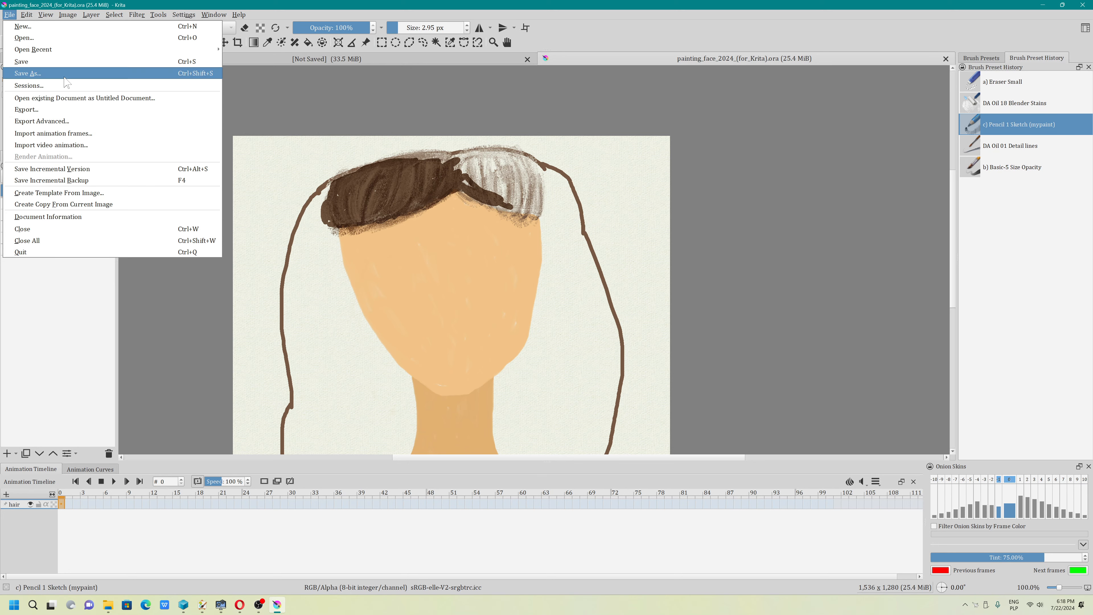
left_click(28, 73)
left_click(111, 282)
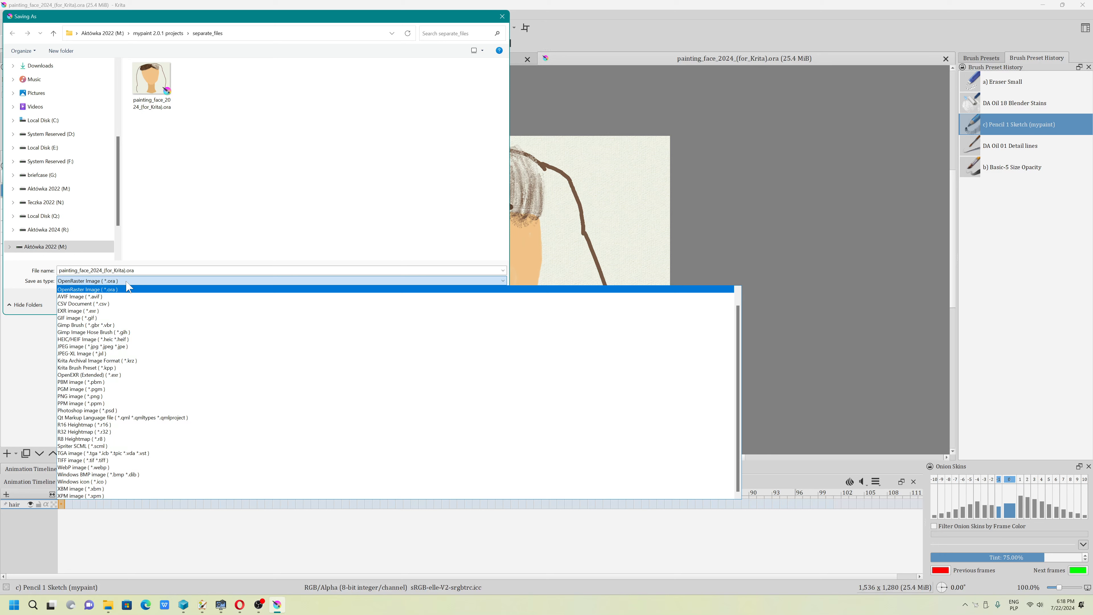
scroll(112, 422, "up", 1)
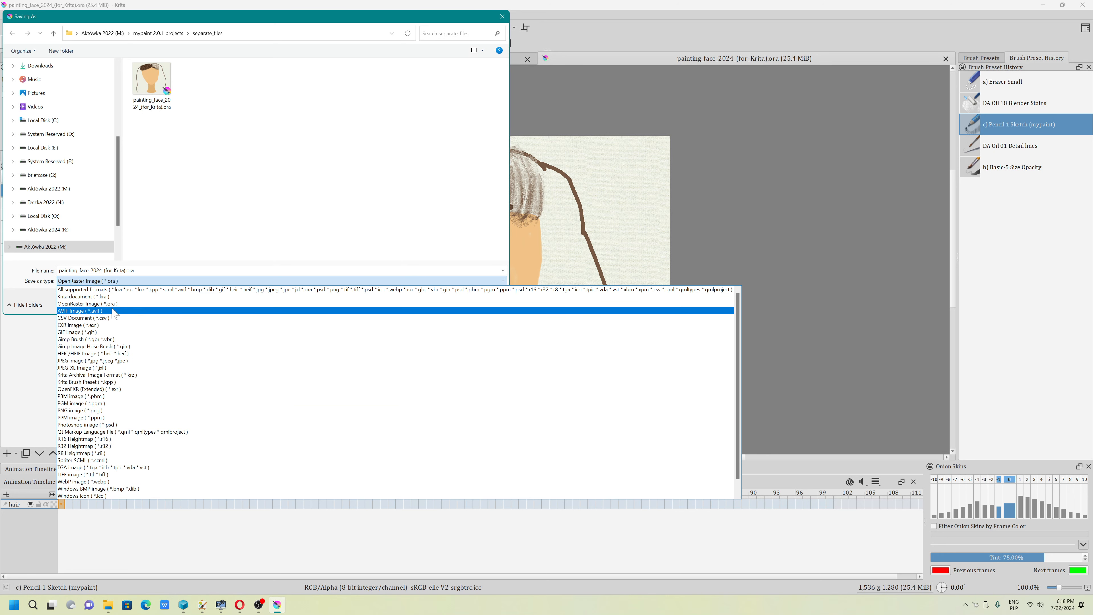
left_click(111, 297)
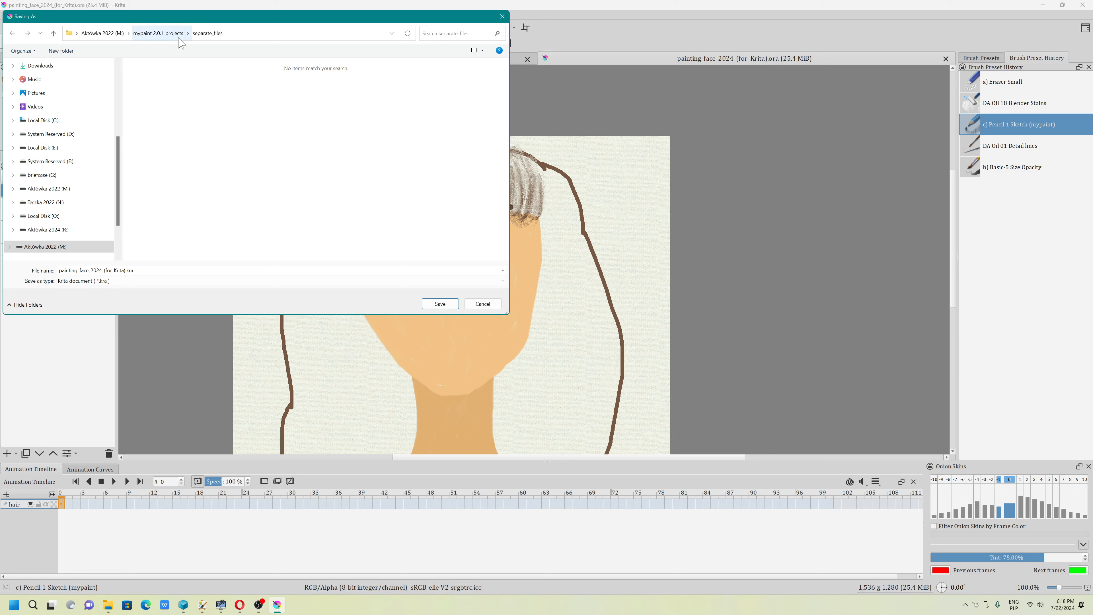
left_click(103, 33)
scroll(240, 212, "down", 10)
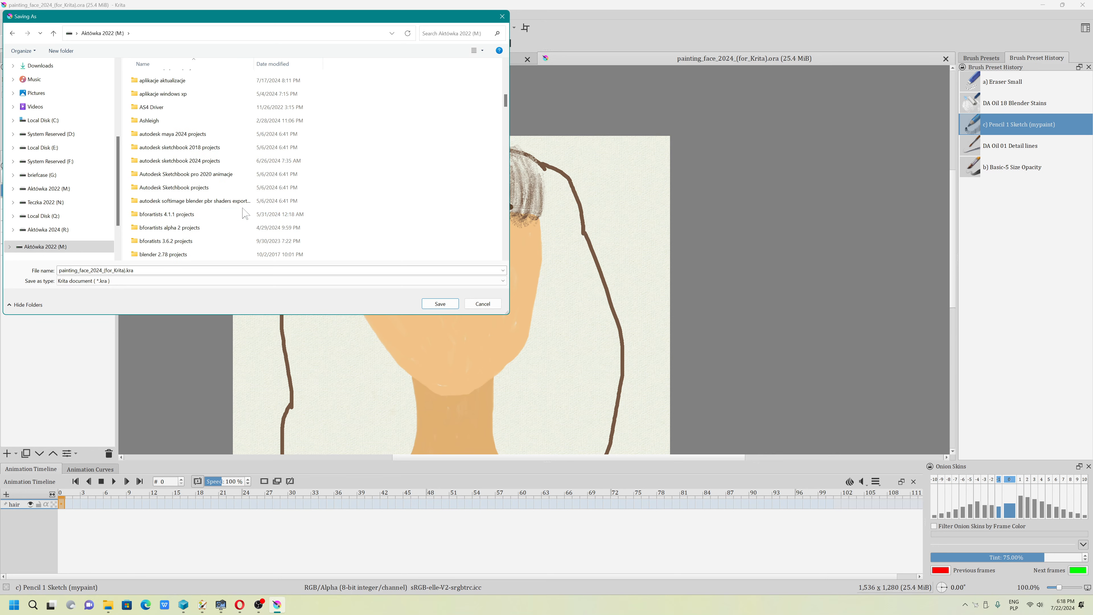
scroll(244, 213, "down", 8)
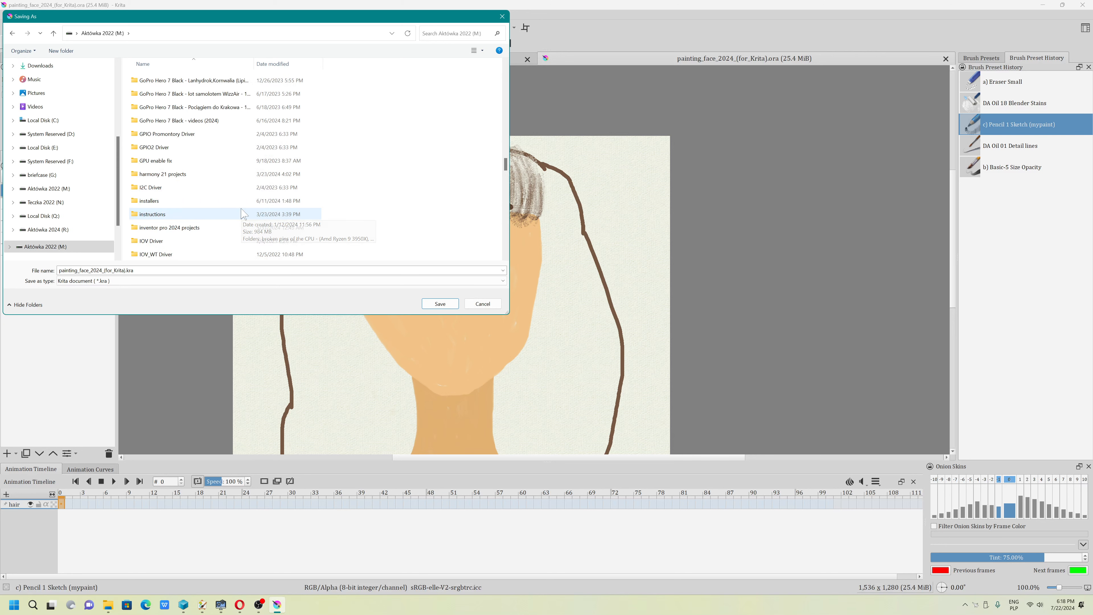
scroll(241, 213, "down", 1)
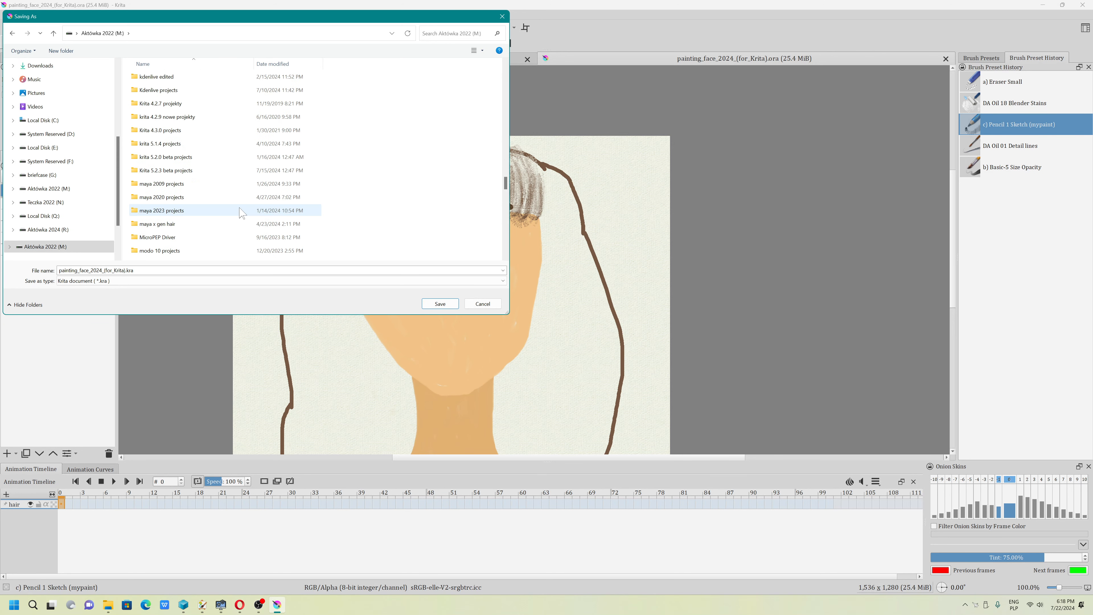
double_click(185, 171)
left_click(438, 305)
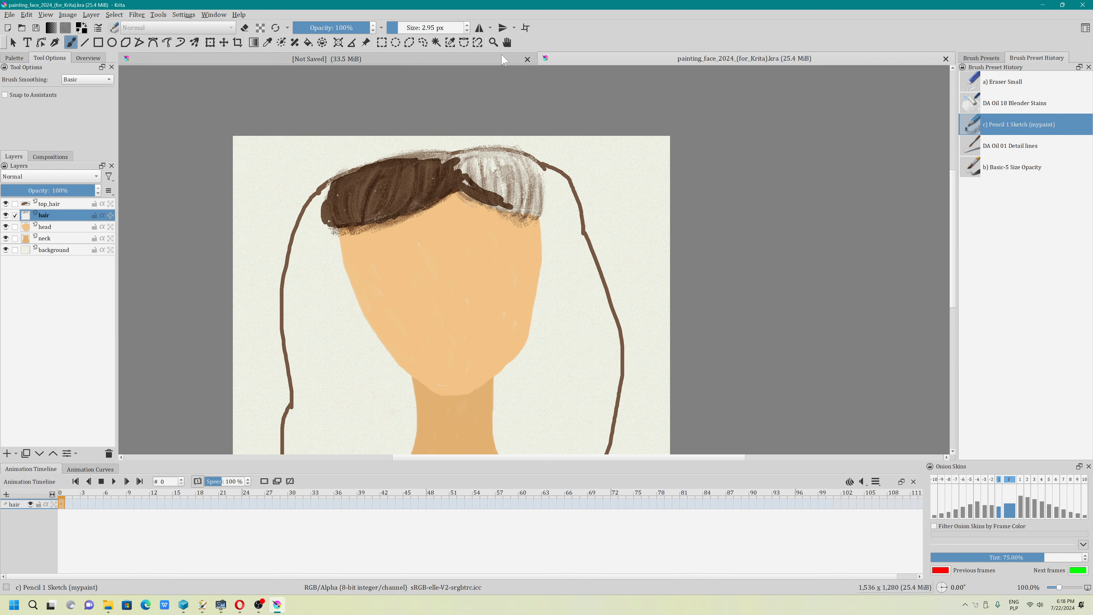
Step: Close both open documents and reopen painting_face_2024_(for_Krita).kra from the "Krita 5.2.3 beta projects" folder
left_click(945, 58)
left_click(945, 58)
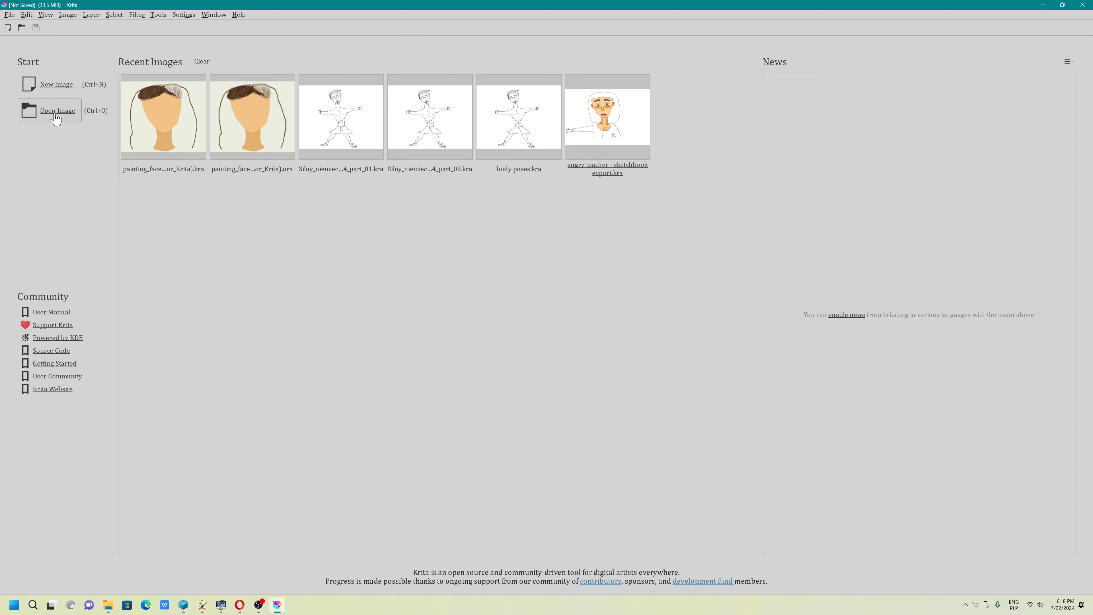
left_click(55, 112)
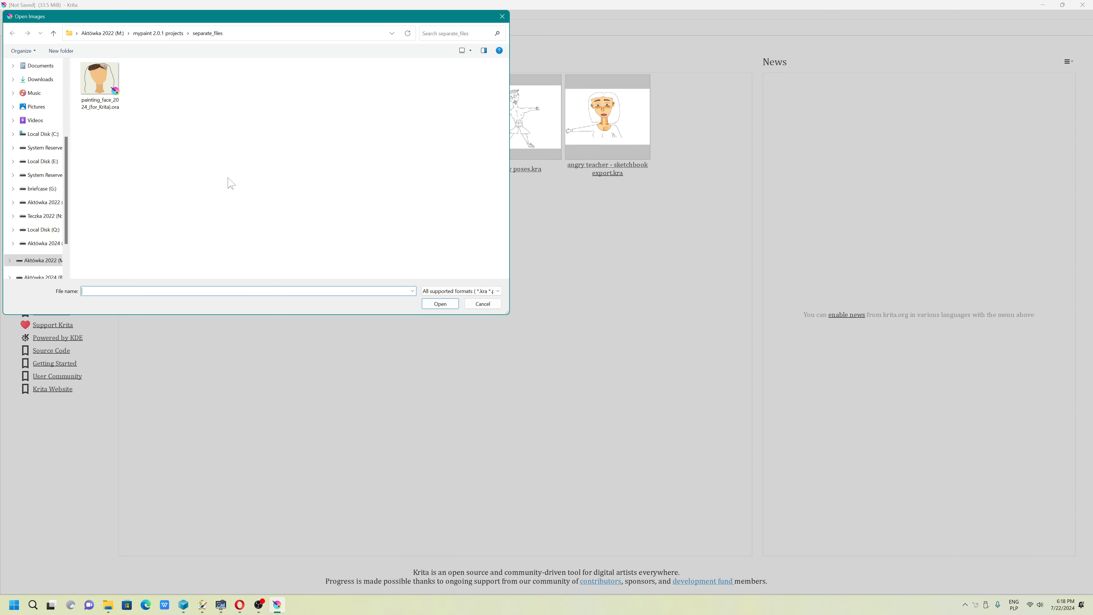
left_click(174, 38)
left_click(102, 33)
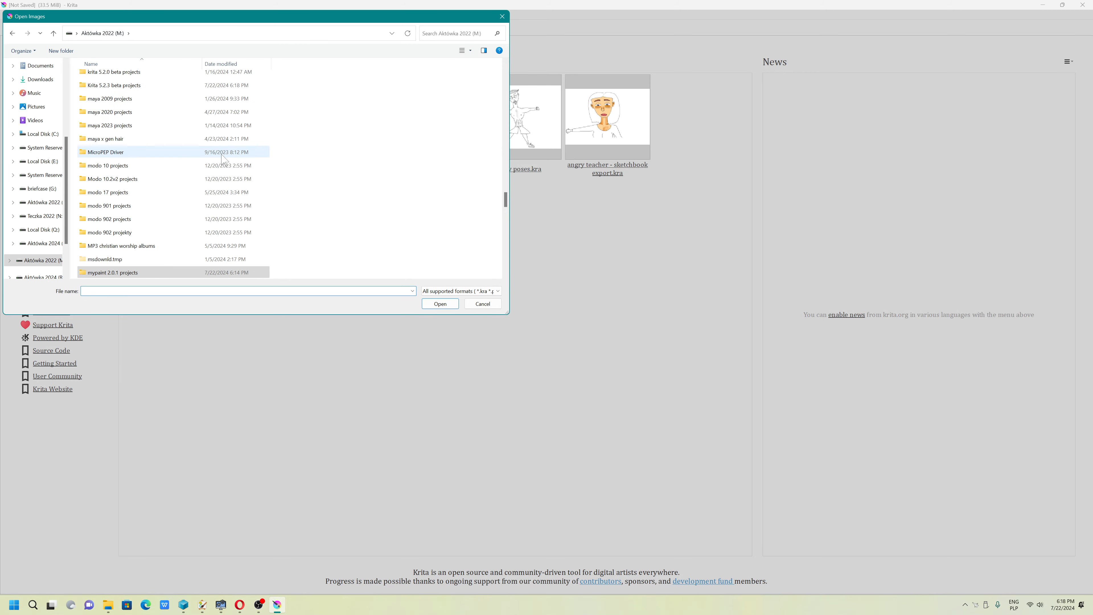
scroll(215, 172, "up", 4)
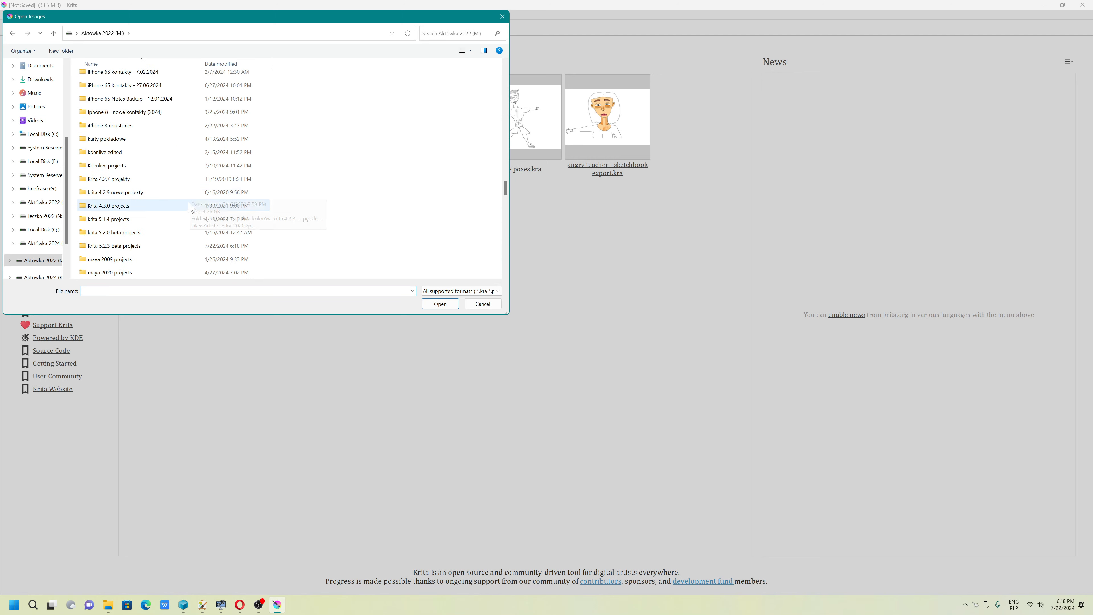
double_click(232, 247)
left_click(148, 86)
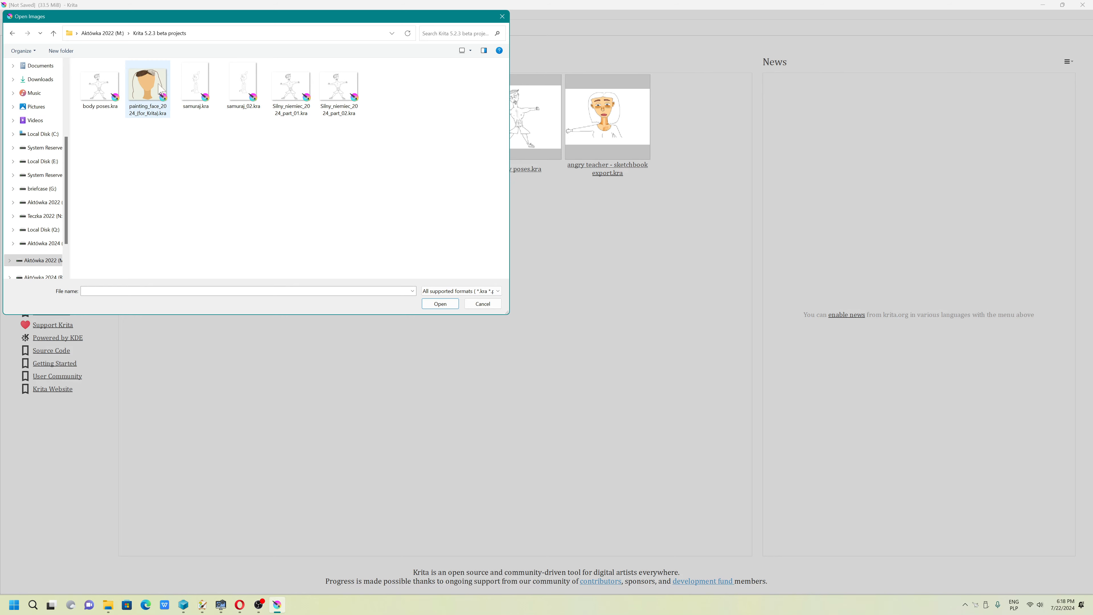
left_click(440, 304)
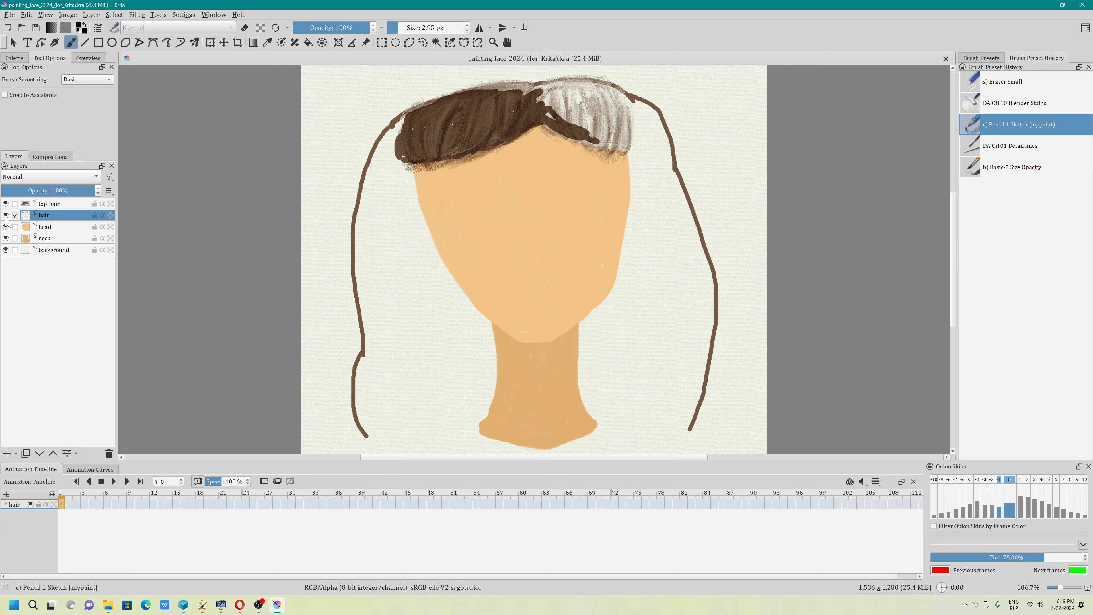
Step: Inspect the reopened .kra painting and toggle the neck and head layers off and on to check that they are separate
scroll(549, 253, "up", 1)
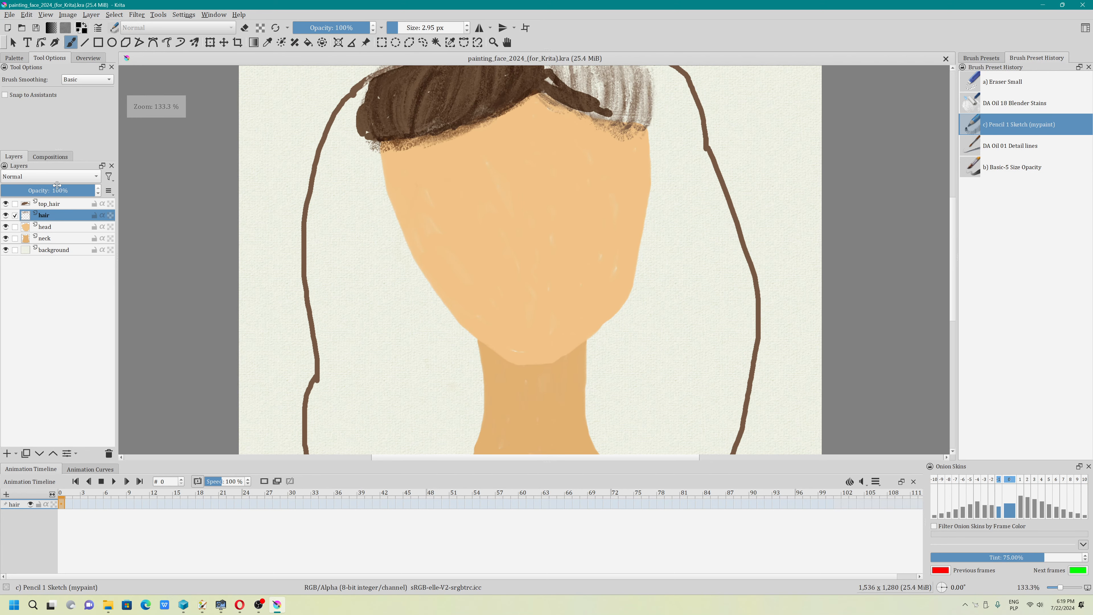
scroll(420, 227, "down", 3)
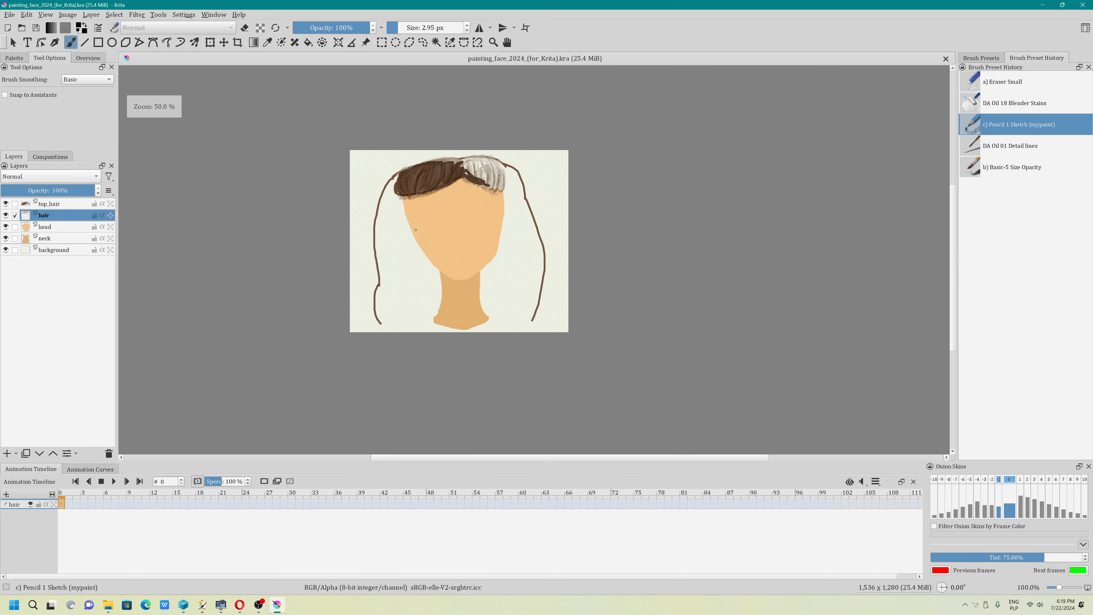
scroll(420, 226, "up", 8)
scroll(406, 230, "down", 4)
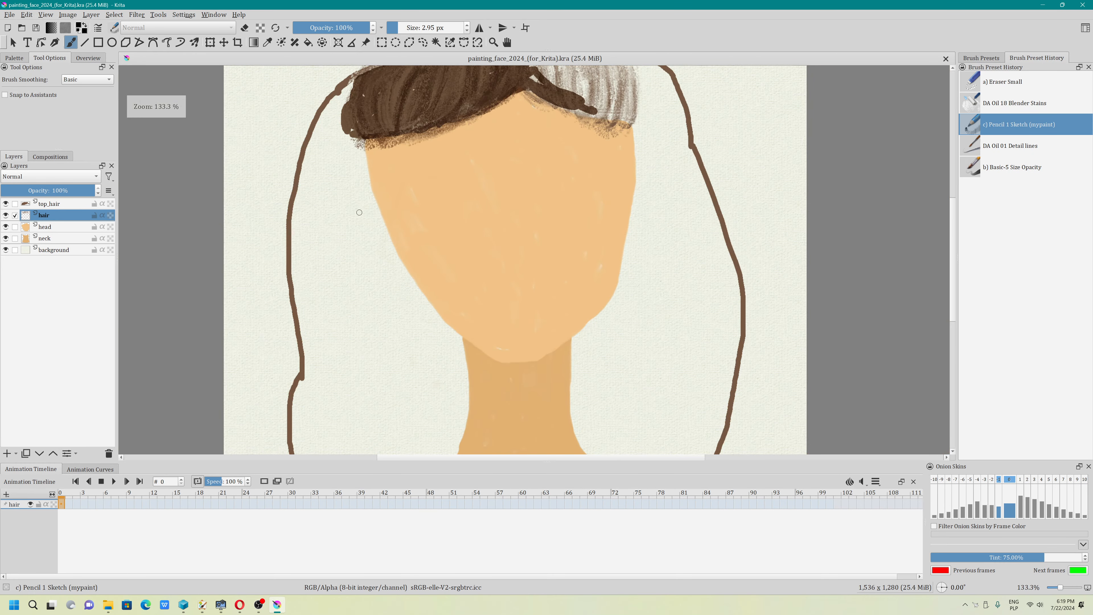
left_click(6, 238)
left_click(6, 237)
left_click(6, 227)
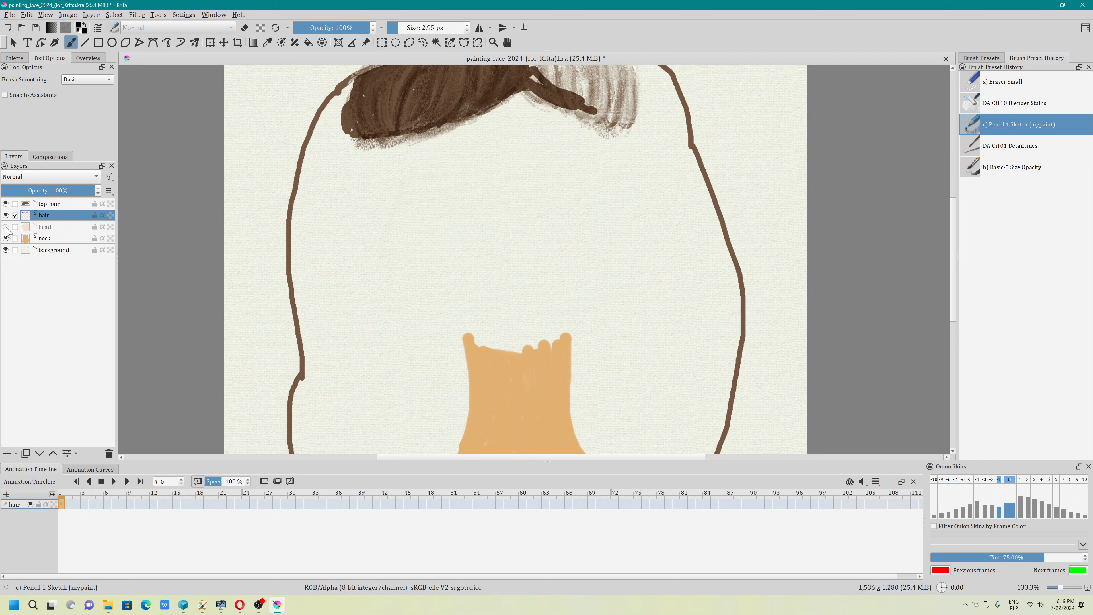
left_click(6, 226)
scroll(402, 268, "down", 2)
scroll(402, 269, "up", 1)
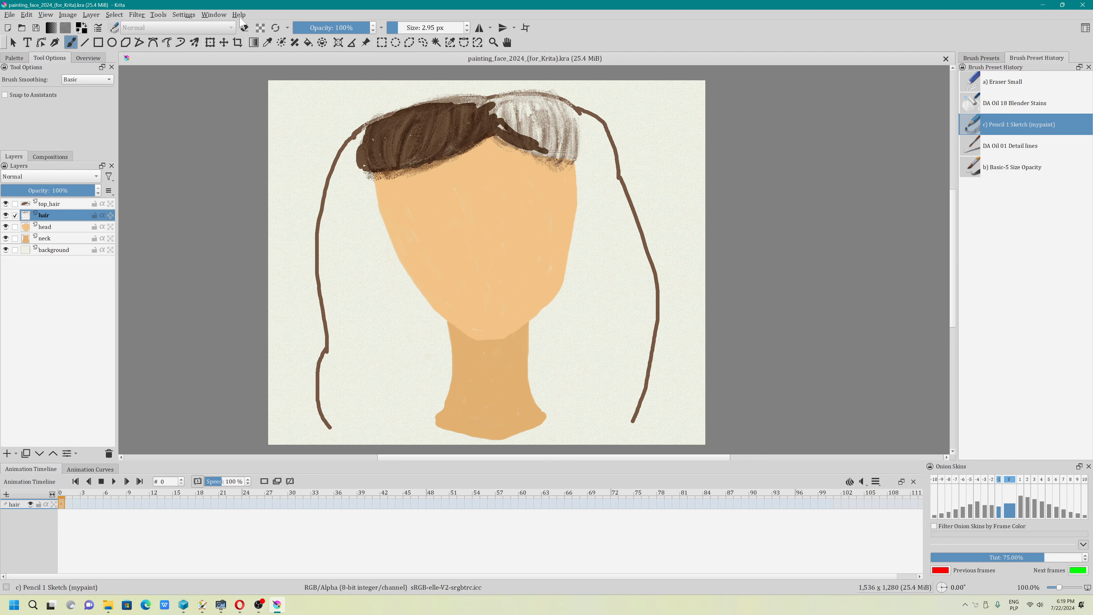
left_click(259, 604)
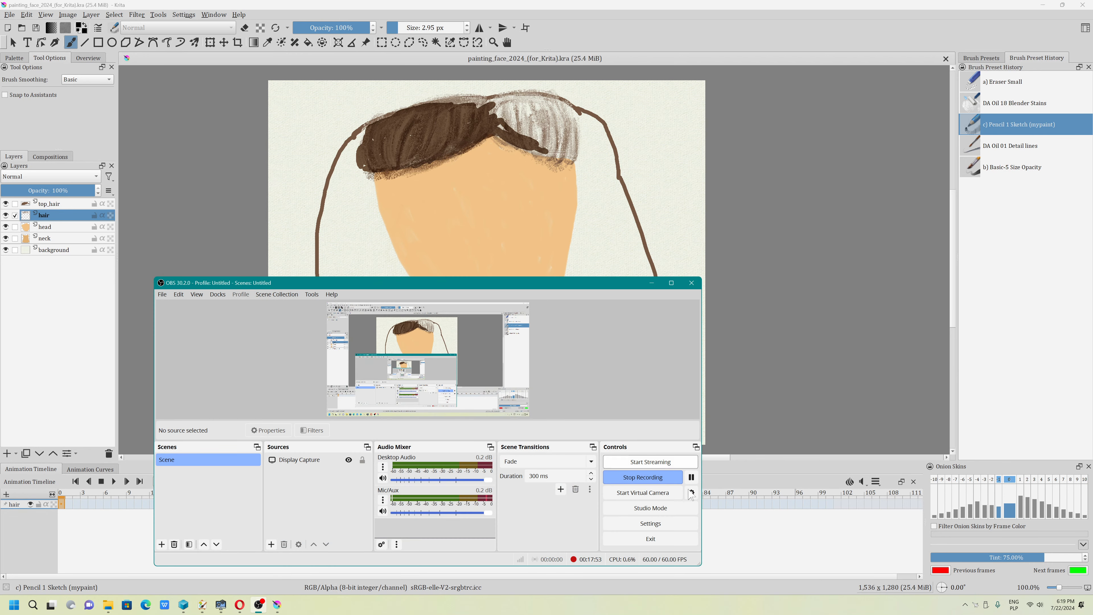